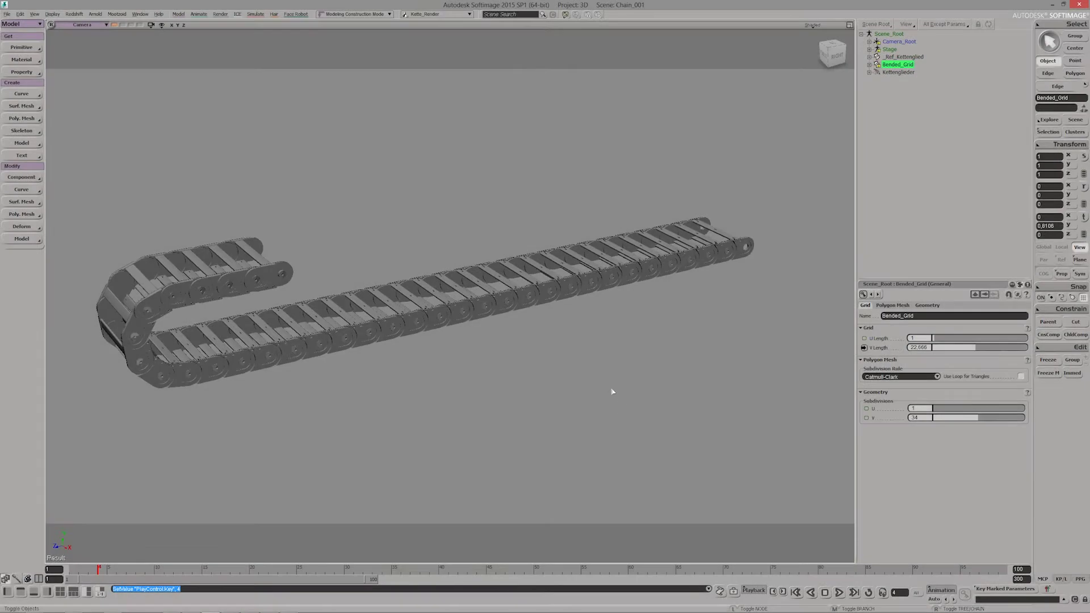
Examine the bent cable chain model from several viewing angles
key(o)
drag(545, 383, 519, 378)
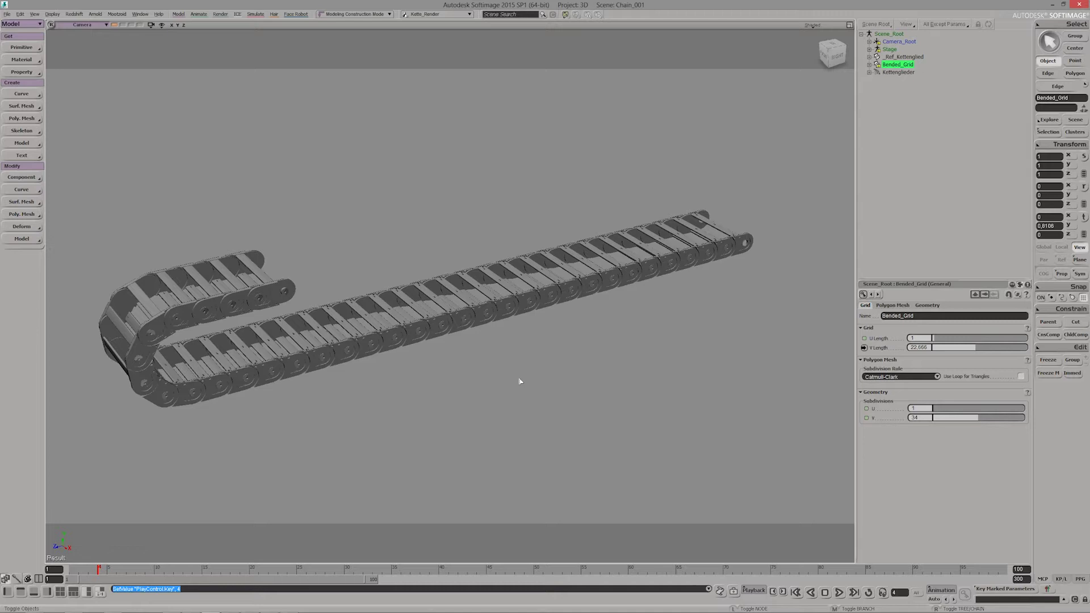
key(o)
drag(516, 377, 358, 280)
key(z)
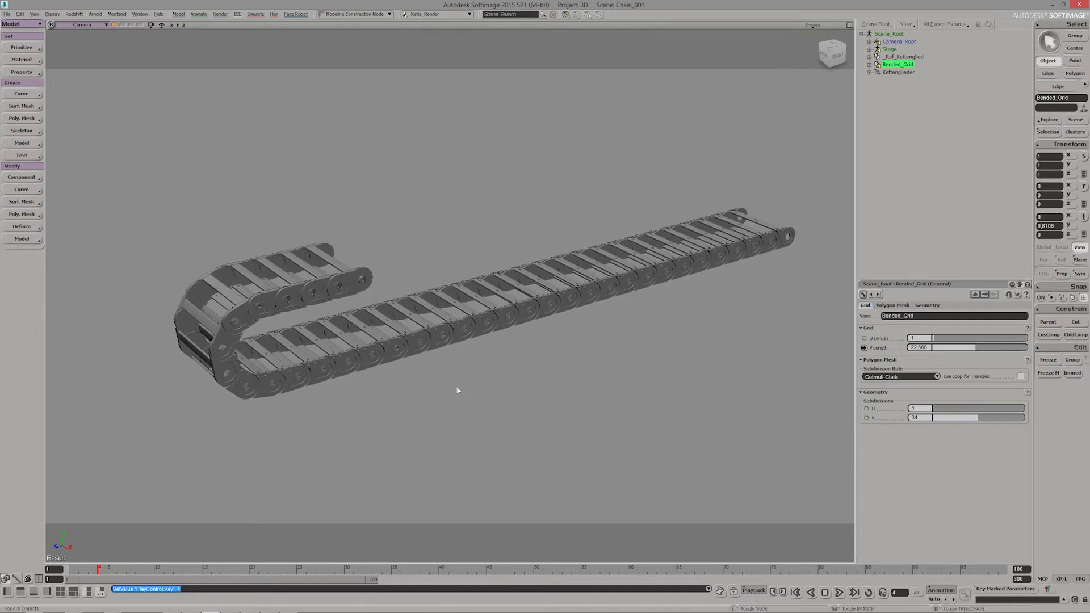
key(p)
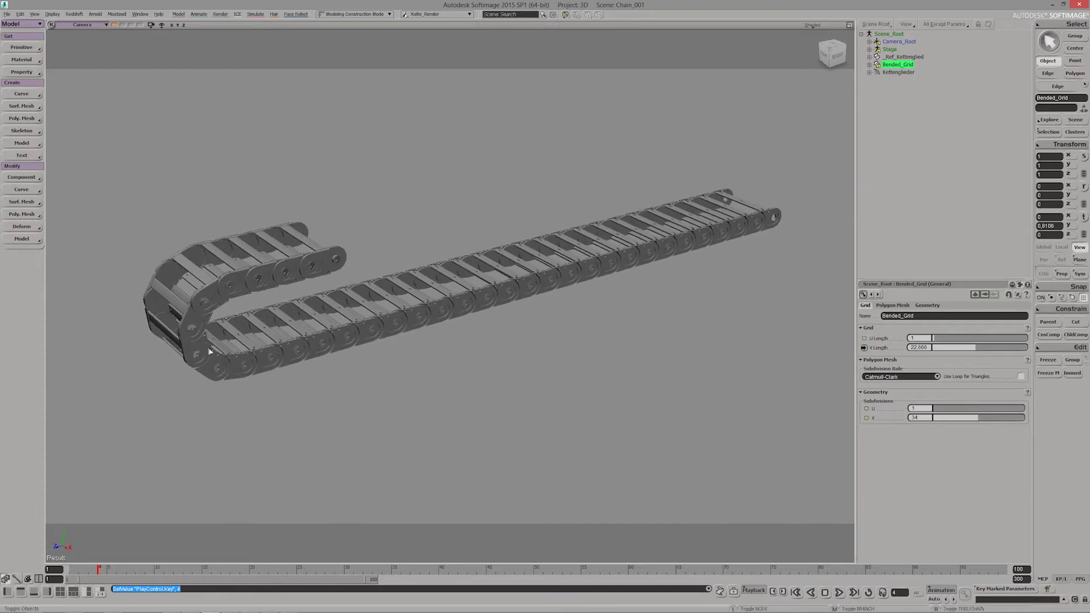
drag(333, 381, 394, 381)
key(p)
key(z)
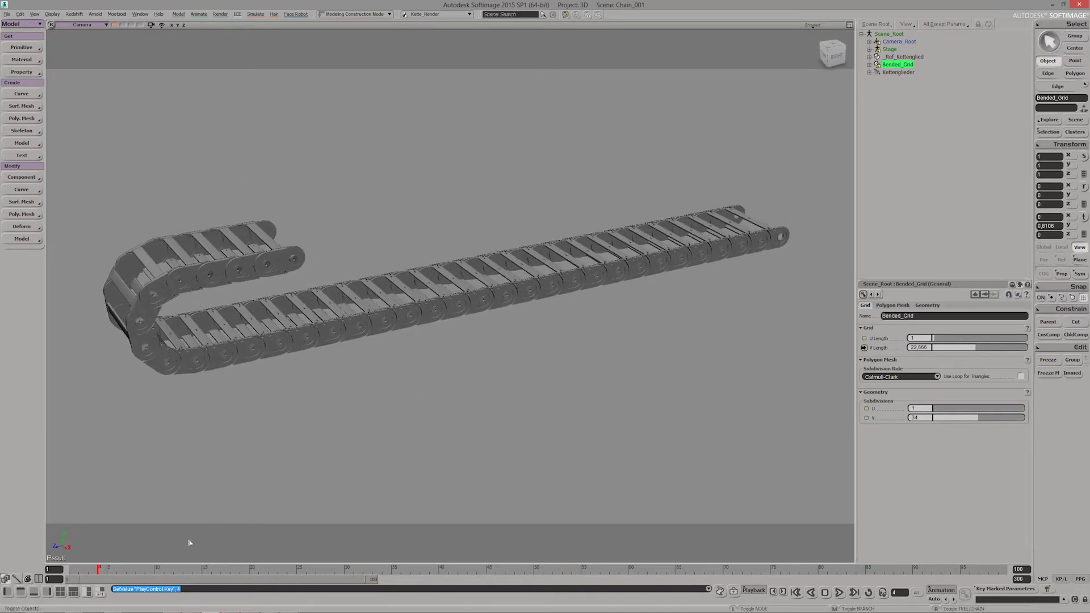
Scrub the animation forward to frame 14 and back to frame 10 to review the chain's rolling motion
mouse_move(98, 569)
mouse_down()
mouse_move(332, 555)
mouse_move(224, 521)
mouse_up()
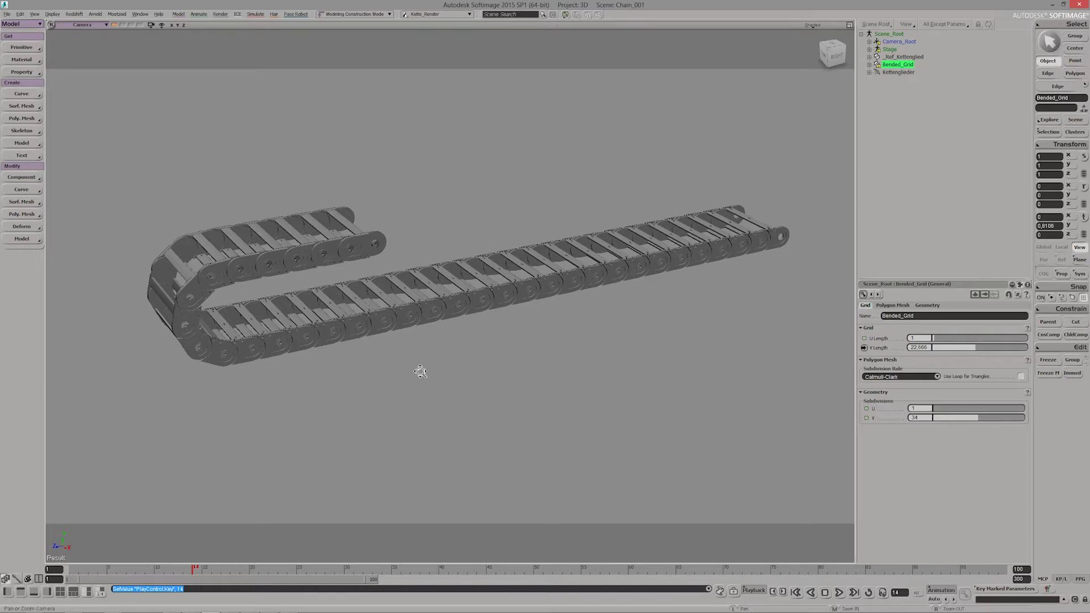
drag(421, 372, 411, 375)
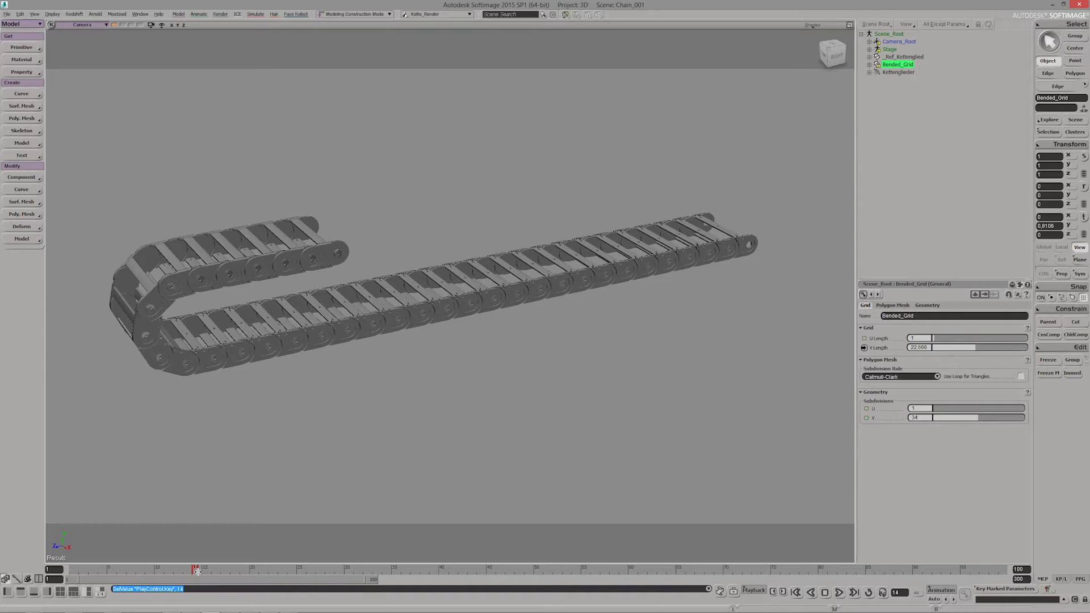
drag(197, 570, 157, 576)
key(s)
drag(326, 472, 332, 469)
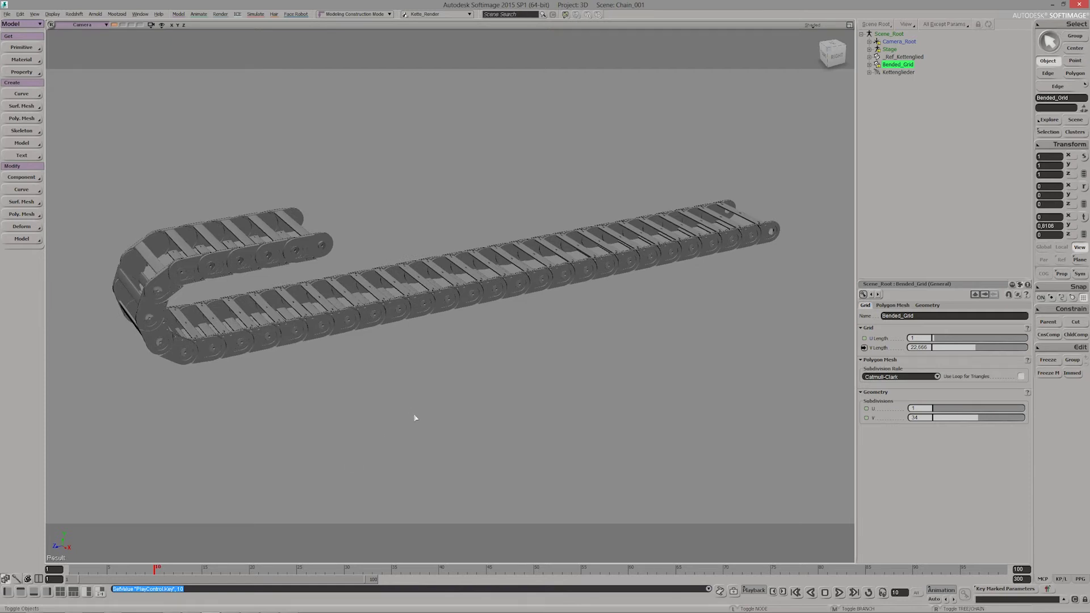
right_drag(413, 394, 410, 406)
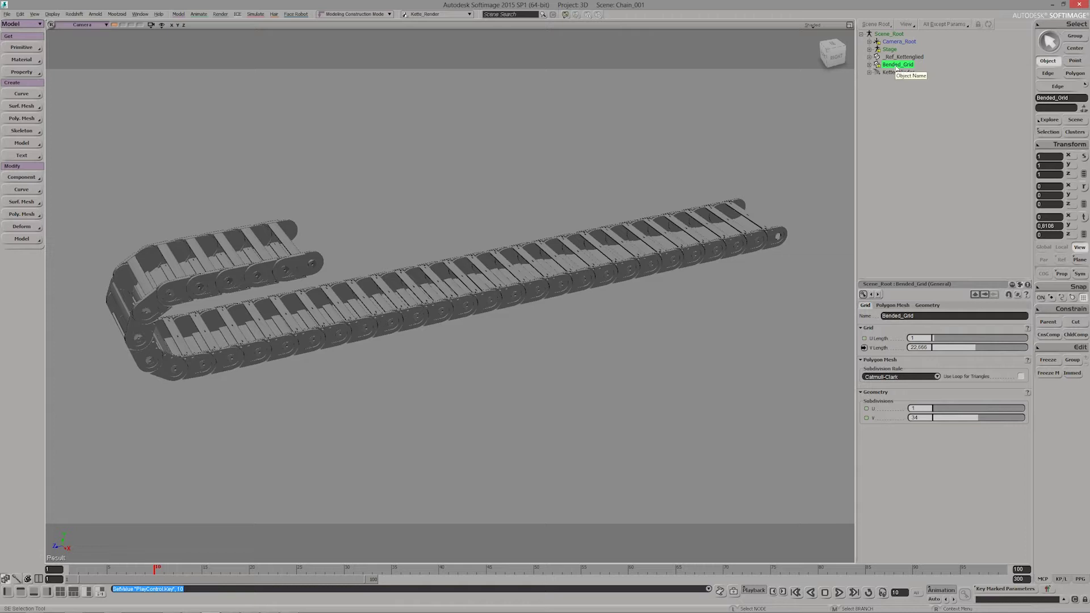
Unhide Bended_Grid and hide the chain link geometry so that only the underlying grid is displayed
key(h)
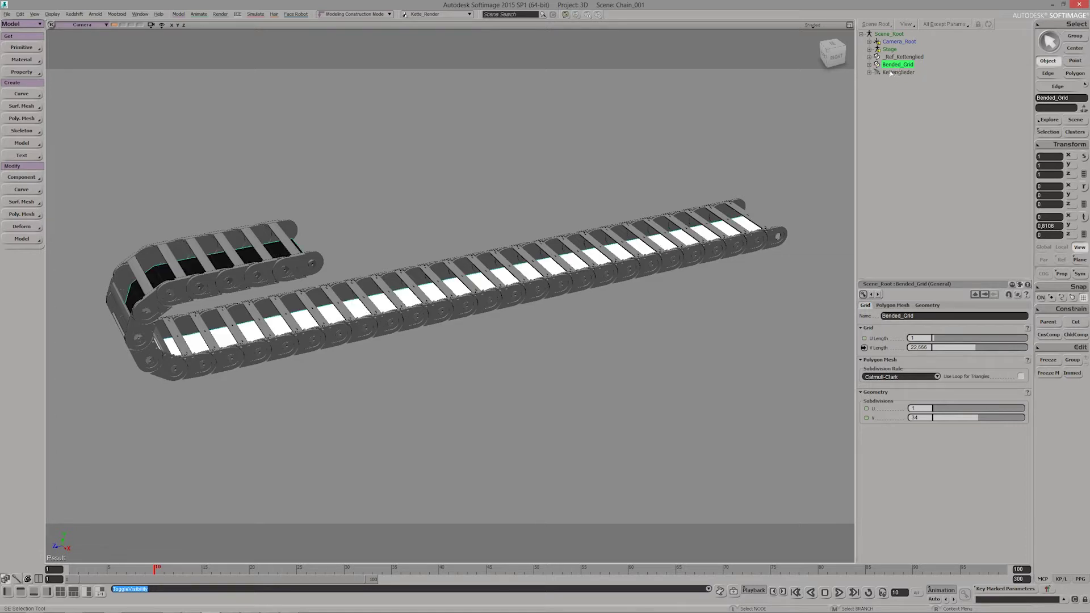
click(893, 73)
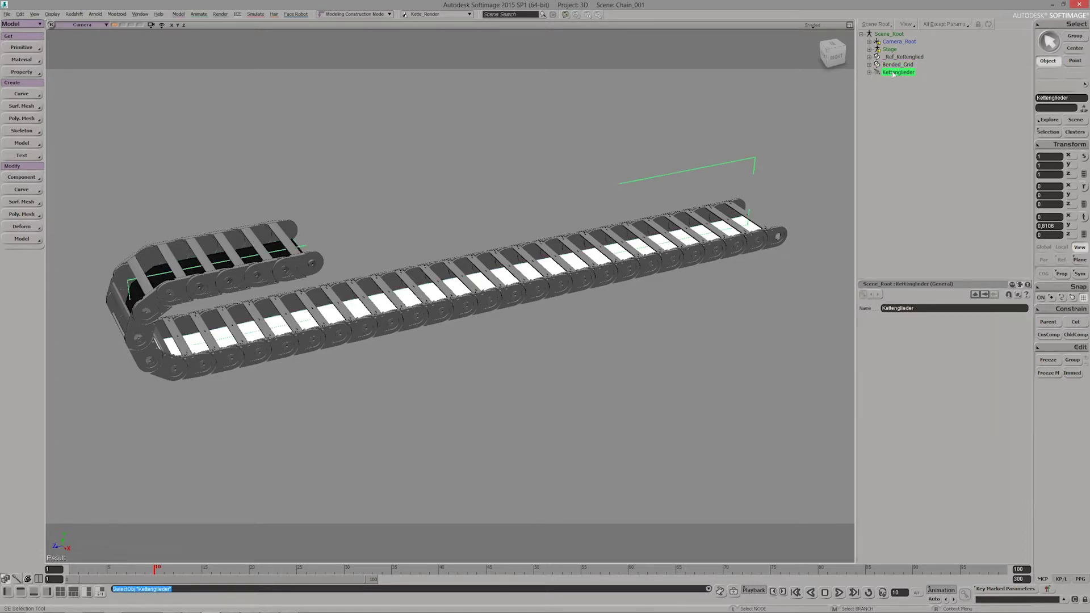
key(h)
click(902, 56)
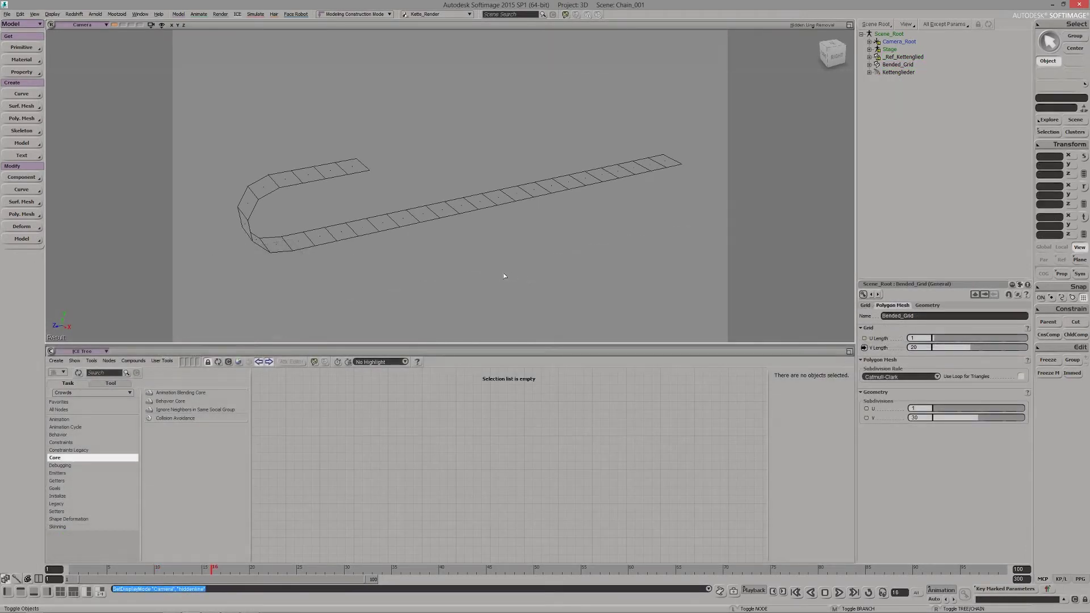
Open the Bend Op in Bended_Grid's polygon mesh and set its radius to about 1.395
key(s)
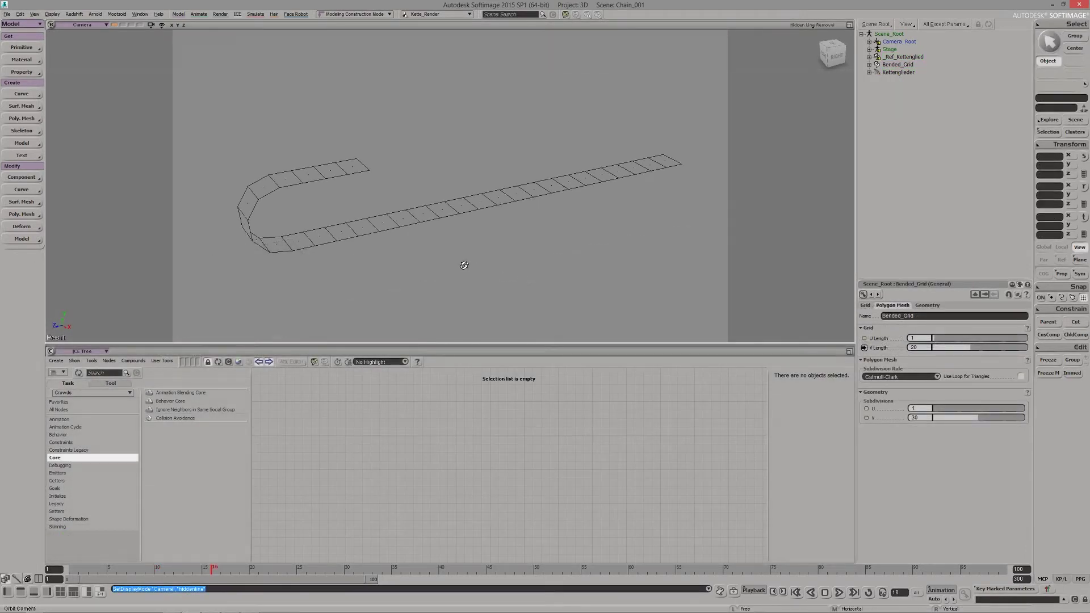
right_drag(464, 266, 425, 270)
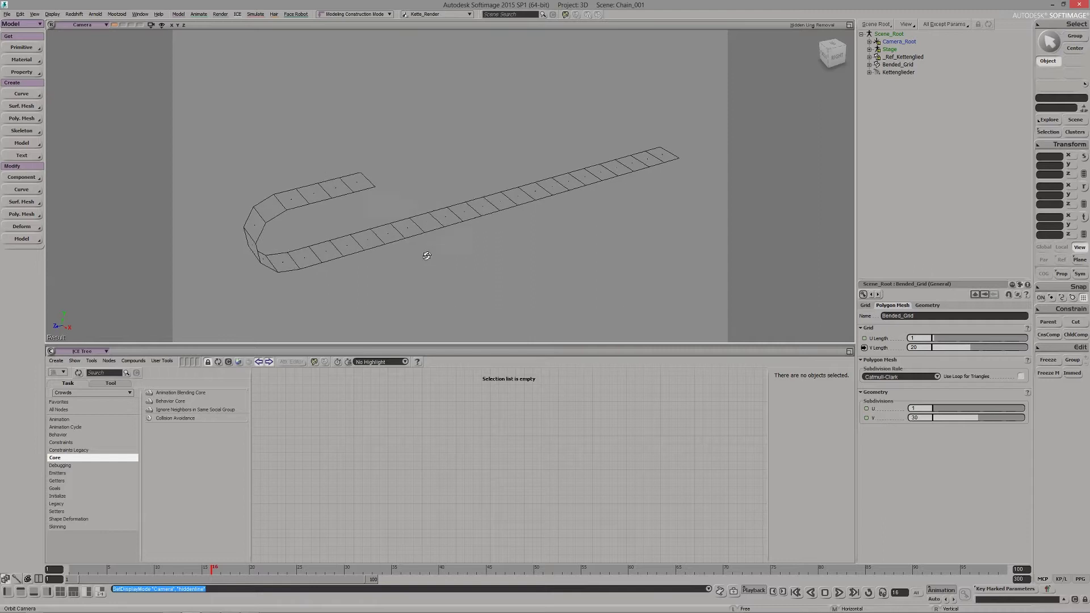
click(869, 64)
click(877, 73)
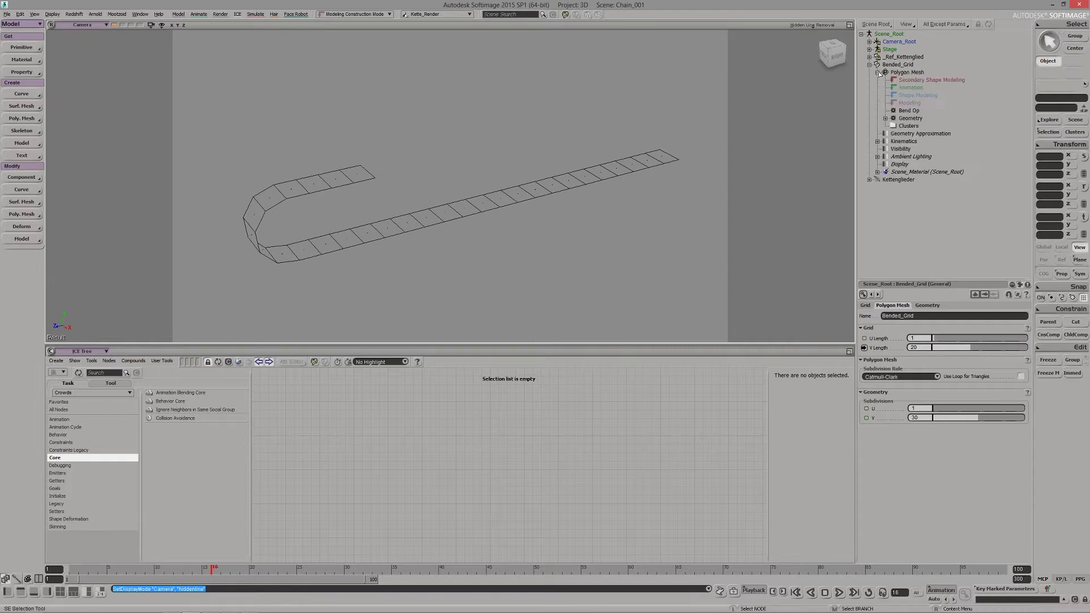
click(907, 110)
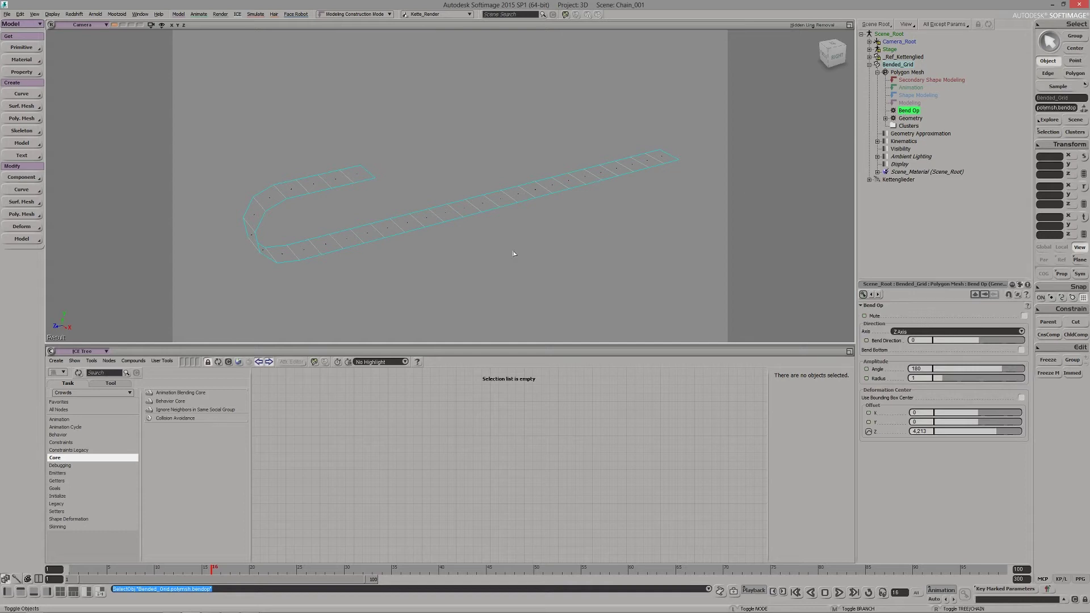
right_drag(505, 243, 502, 257)
right_drag(438, 275, 442, 264)
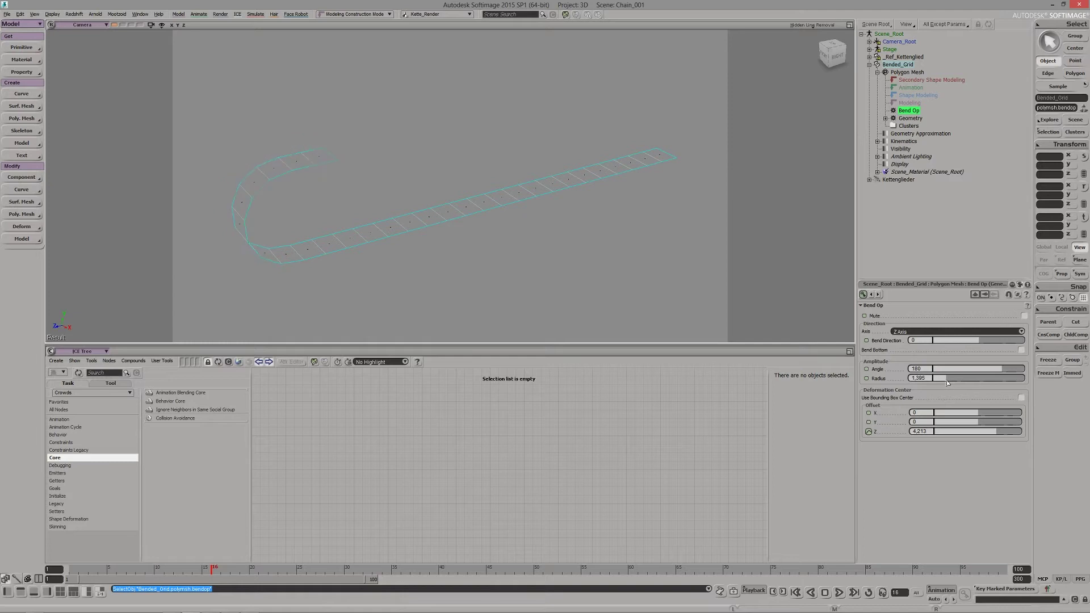
drag(947, 381, 945, 379)
Scrub back and forth through the animation to check how the bend travels along the grid, stopping at frame 35
drag(202, 573, 490, 571)
drag(335, 568, 476, 571)
drag(291, 571, 546, 570)
drag(264, 571, 393, 570)
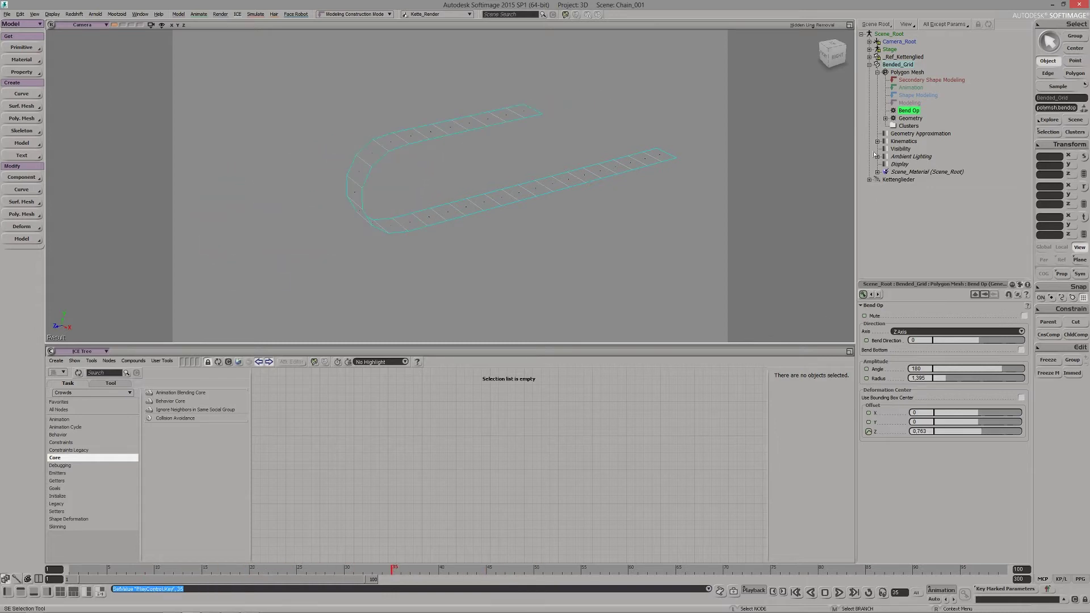
Display the ICE tree of the Kettenglieder point cloud and enlarge the node graph area
click(869, 64)
click(897, 73)
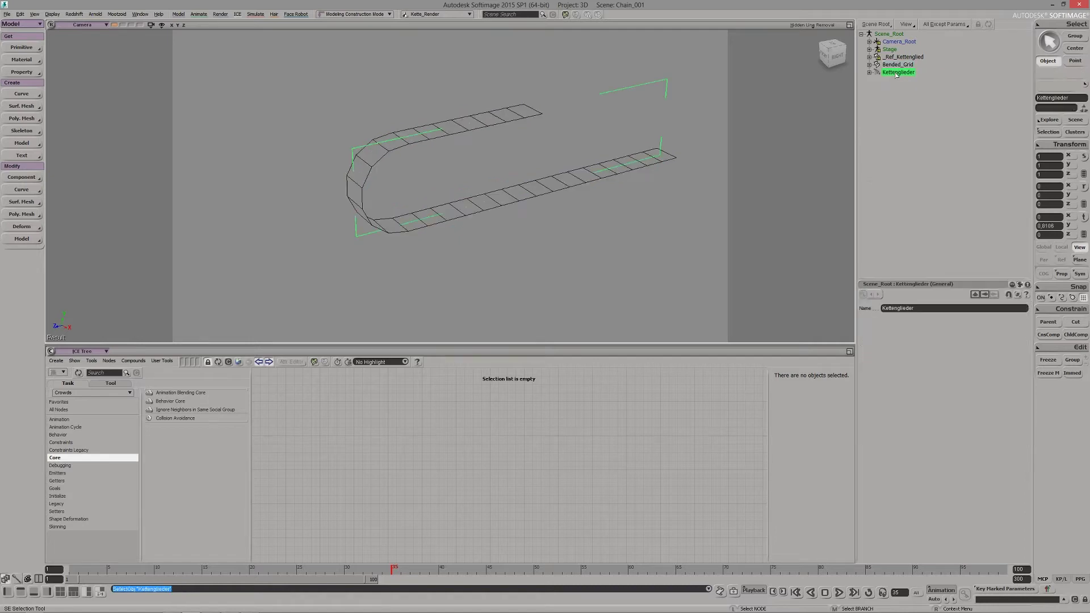
click(895, 57)
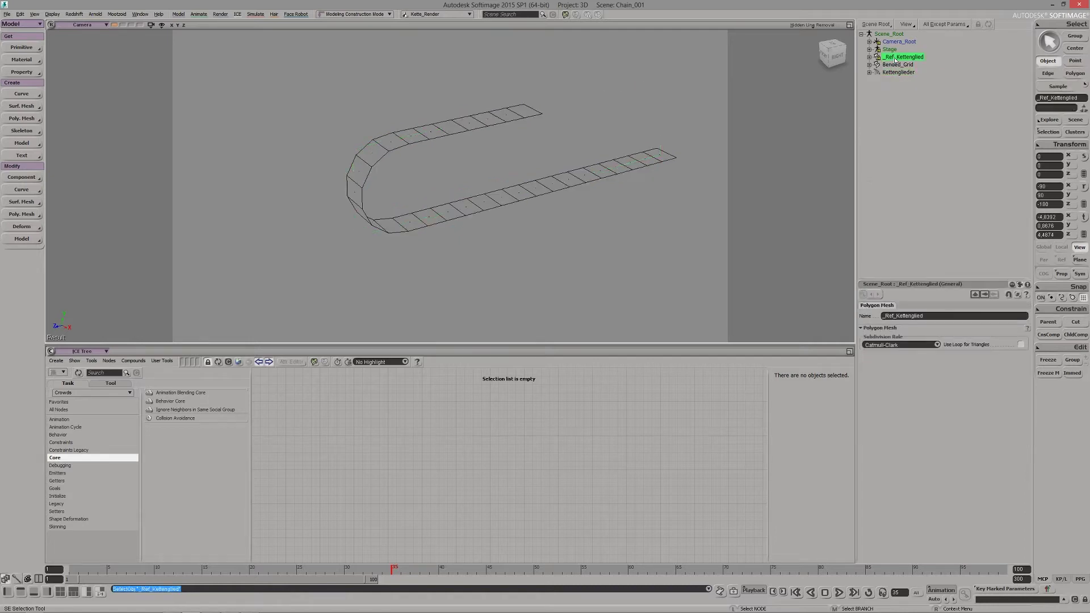
click(897, 72)
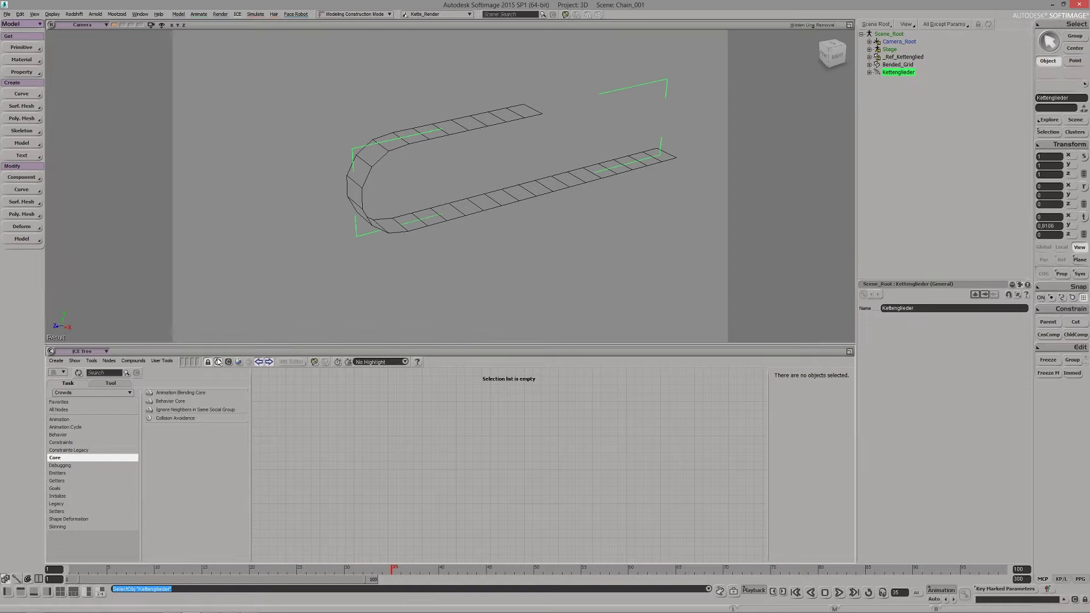
drag(270, 348, 271, 299)
scroll(413, 479, up, 5)
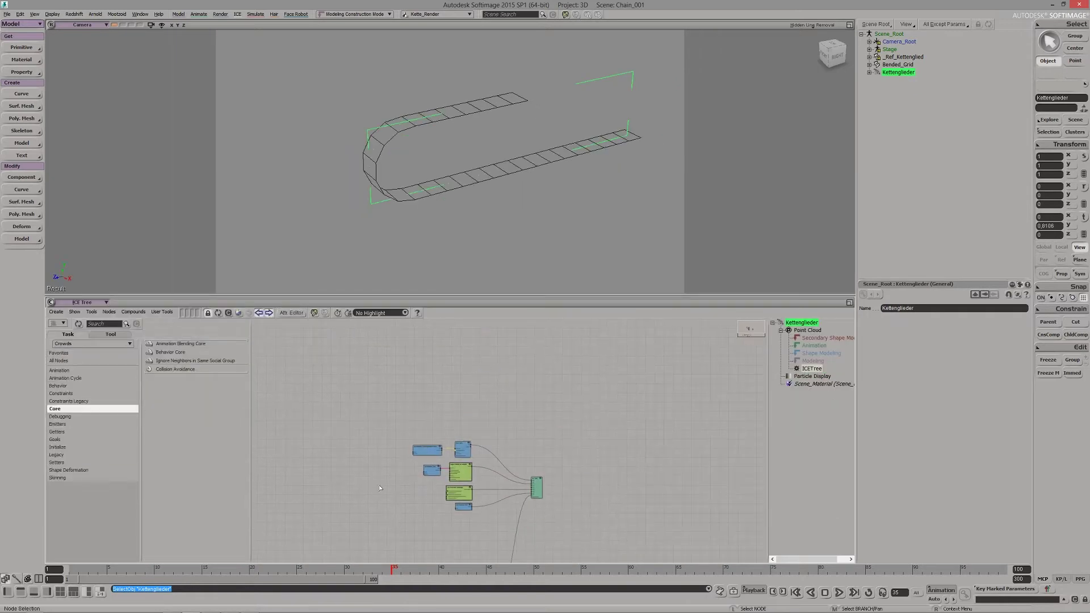
scroll(414, 483, down, 2)
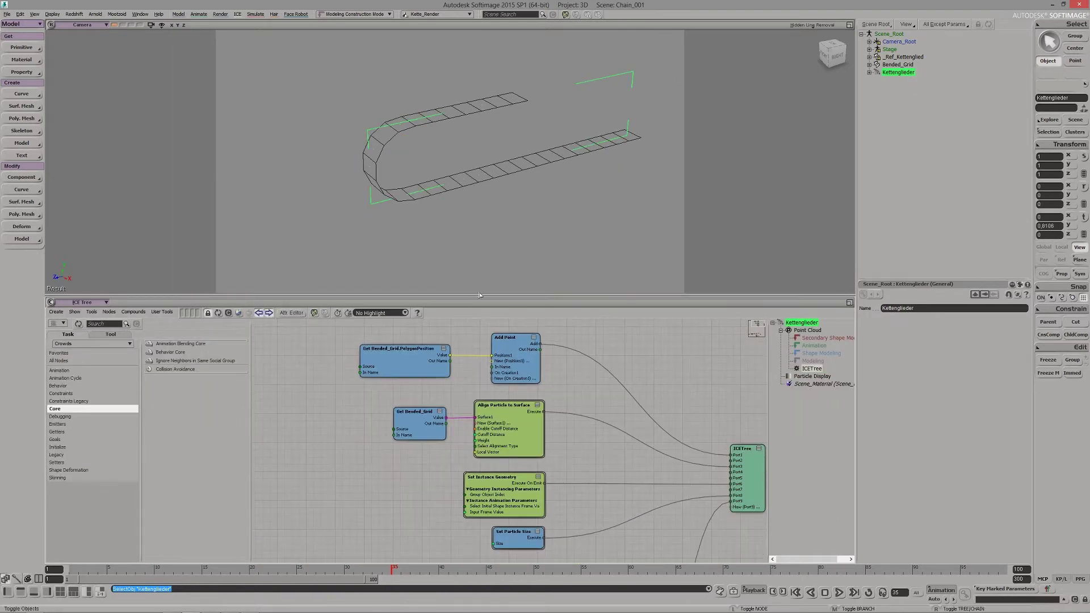
drag(478, 295, 479, 276)
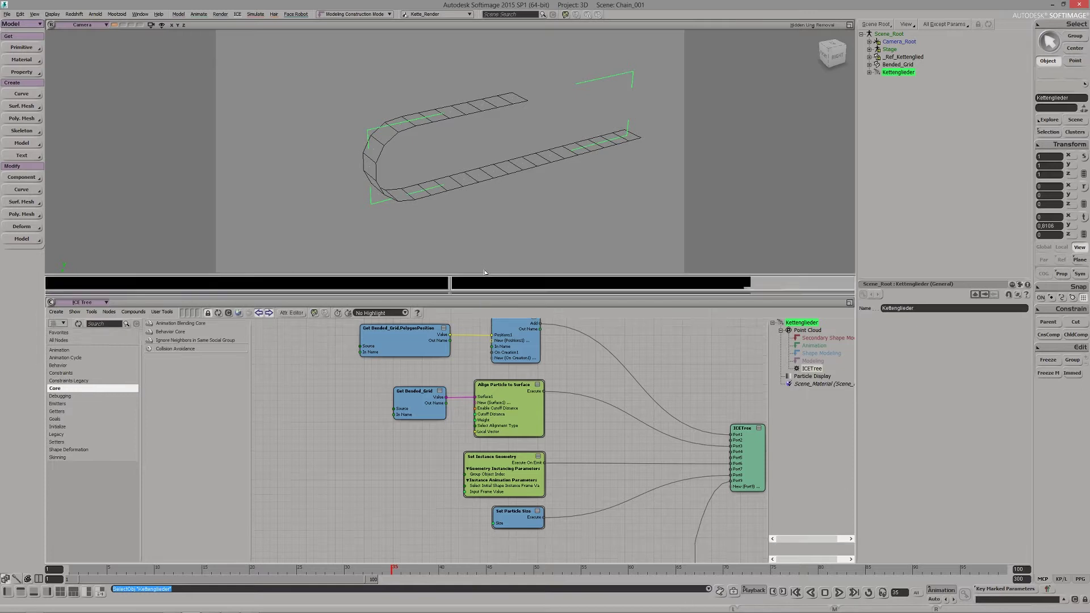
scroll(442, 374, up, 2)
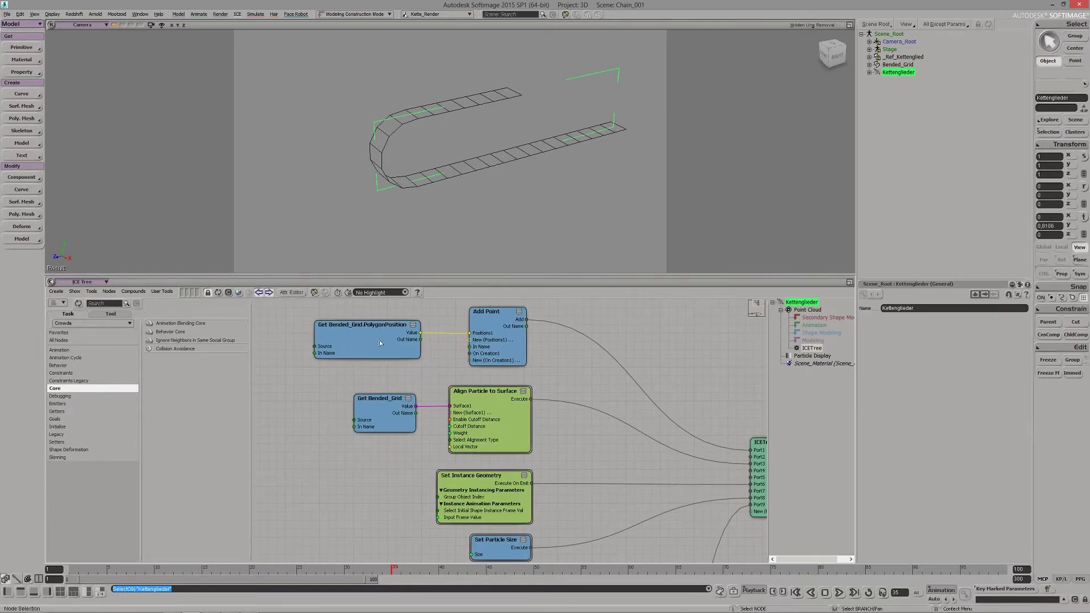
Examine the Bended_Grid.PolygonPosition and Add Point nodes, and open the settings of the Align Particle to Surface node
drag(378, 327, 363, 340)
drag(497, 348, 499, 344)
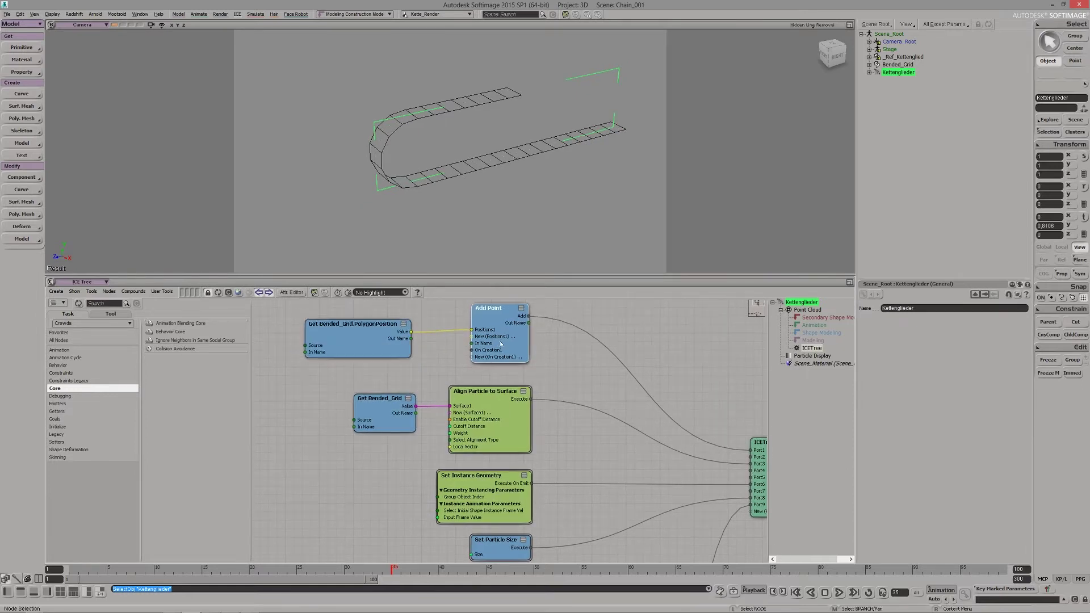
middle_drag(556, 362, 554, 339)
drag(494, 405, 495, 406)
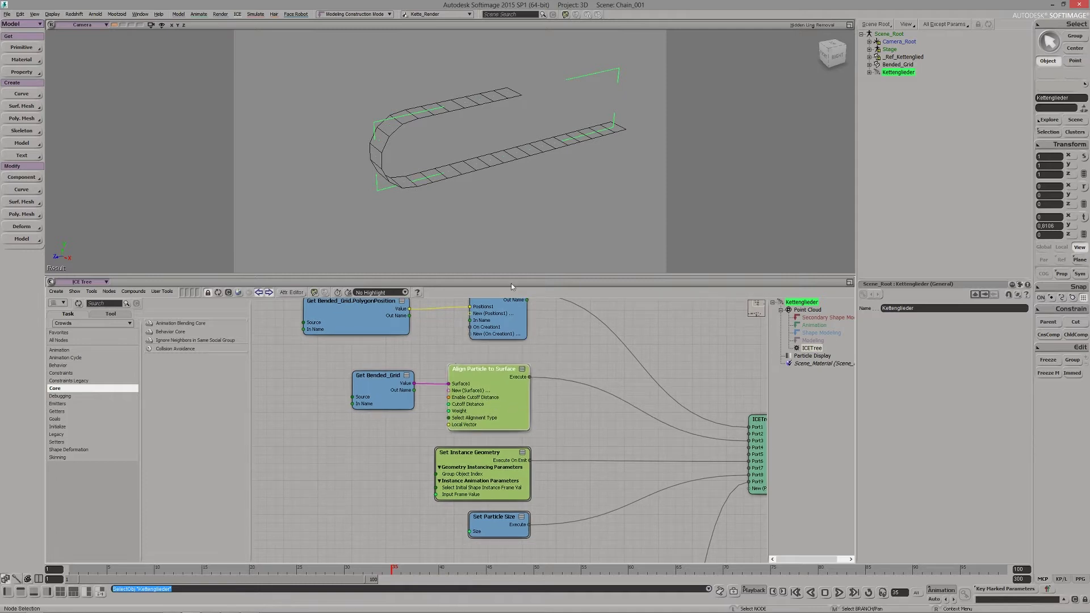
click(498, 415)
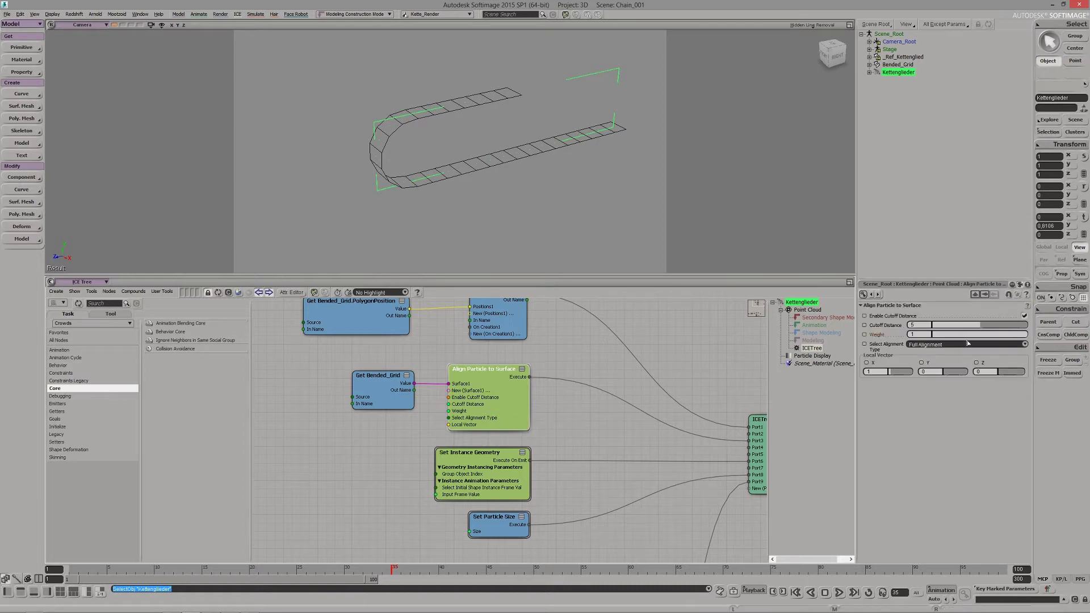
Open the settings of the Set Instance Geometry node to inspect which object is instanced
middle_drag(575, 430, 600, 381)
drag(522, 473, 520, 478)
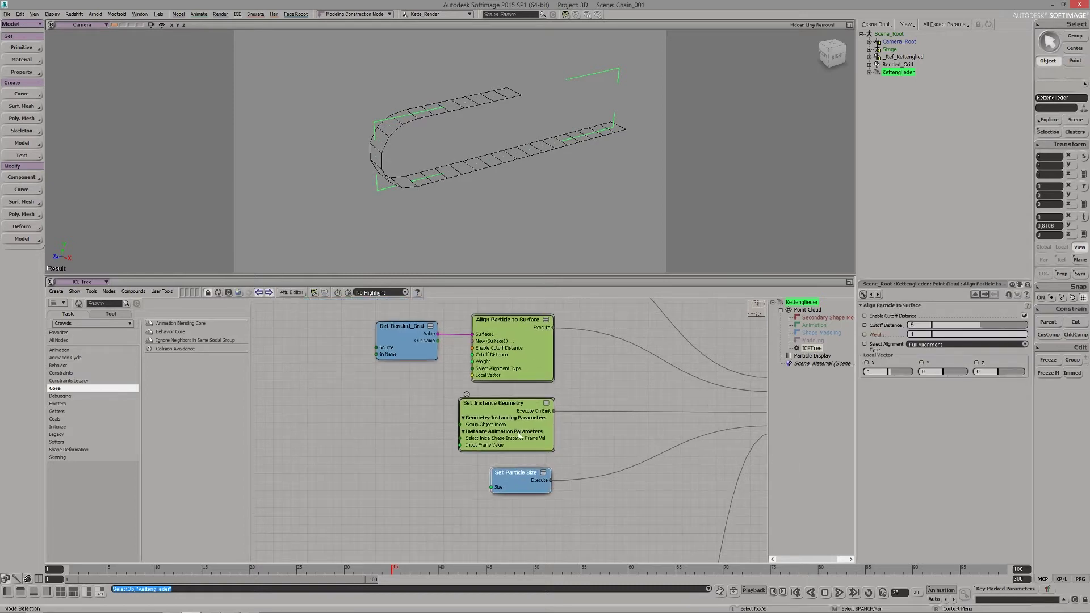
click(520, 435)
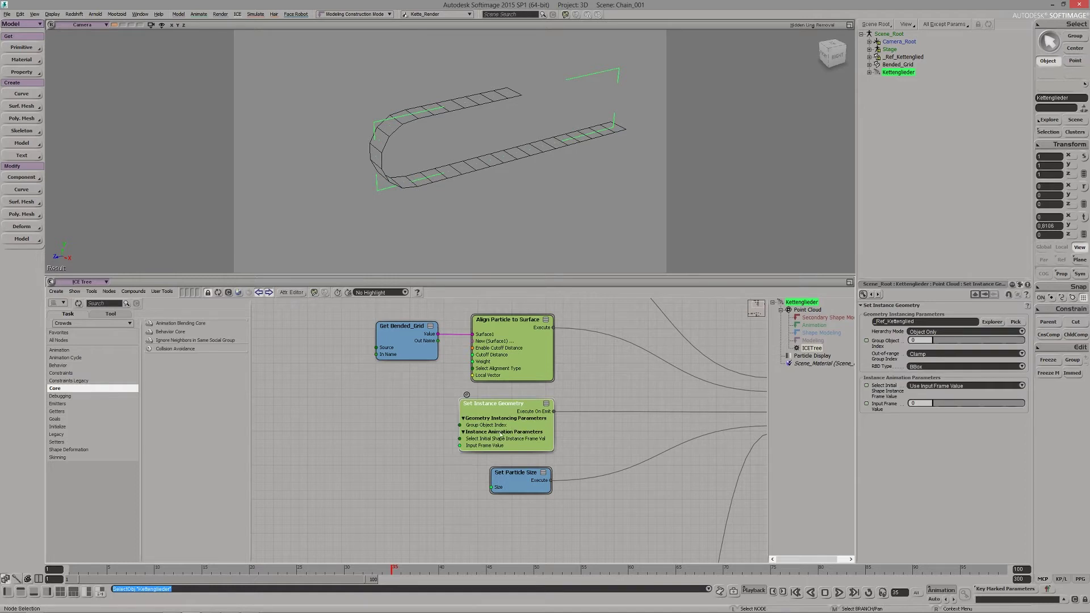
drag(500, 428, 499, 427)
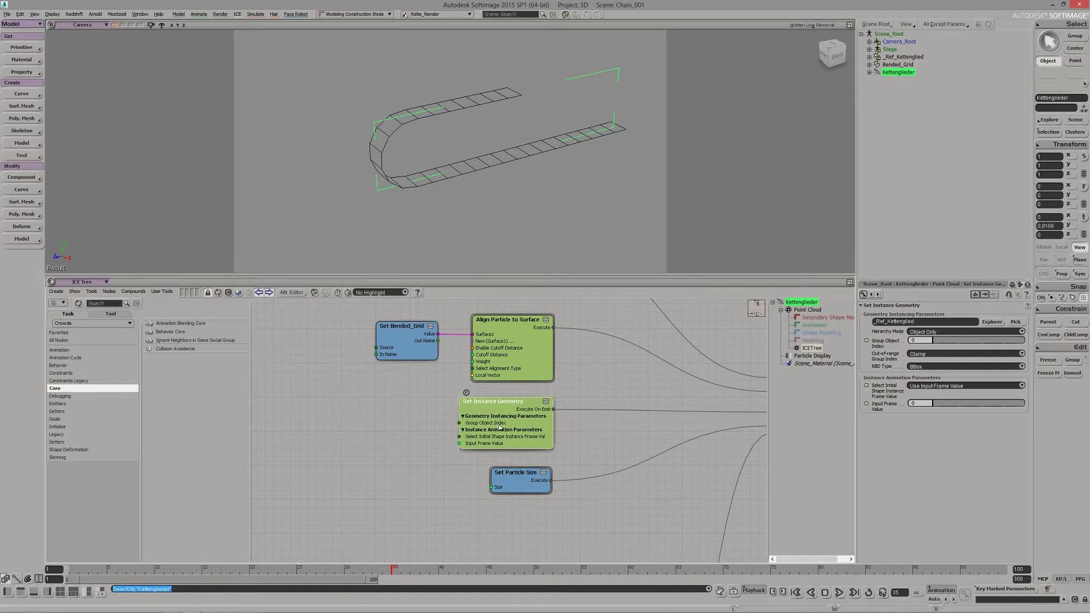
middle_drag(582, 387, 581, 396)
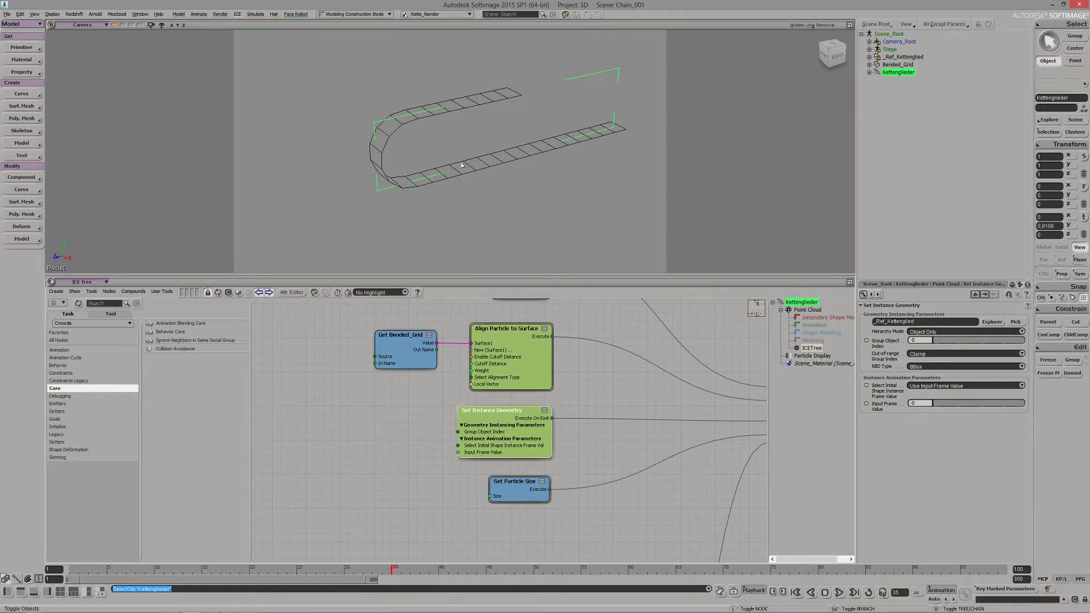
Unhide the _Ref_Kettenglied reference link and set the camera viewport to Shaded display
click(921, 58)
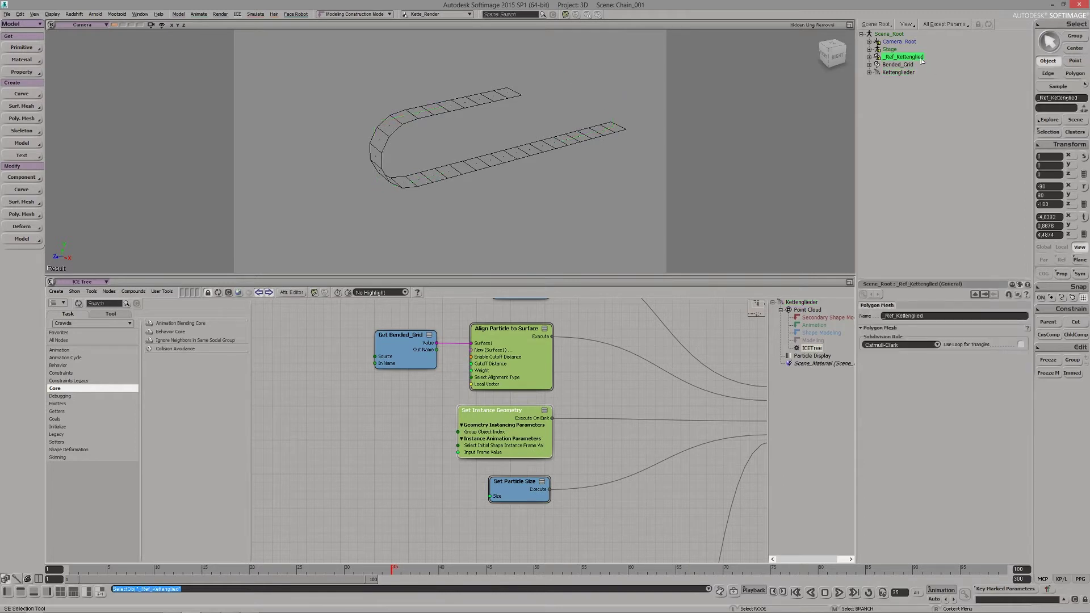
key(h)
click(815, 26)
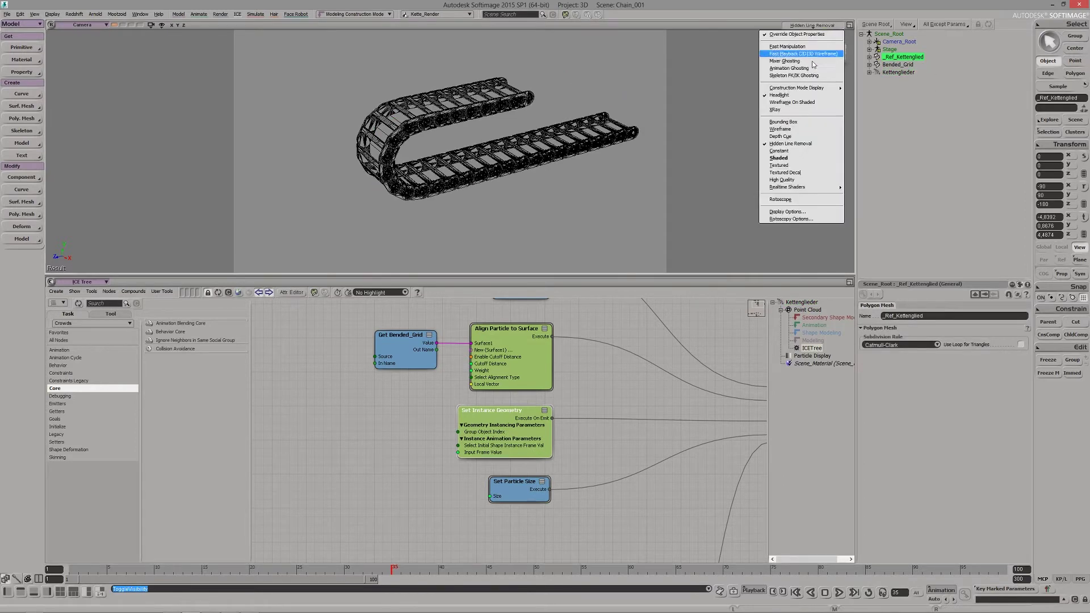
click(806, 158)
key(space)
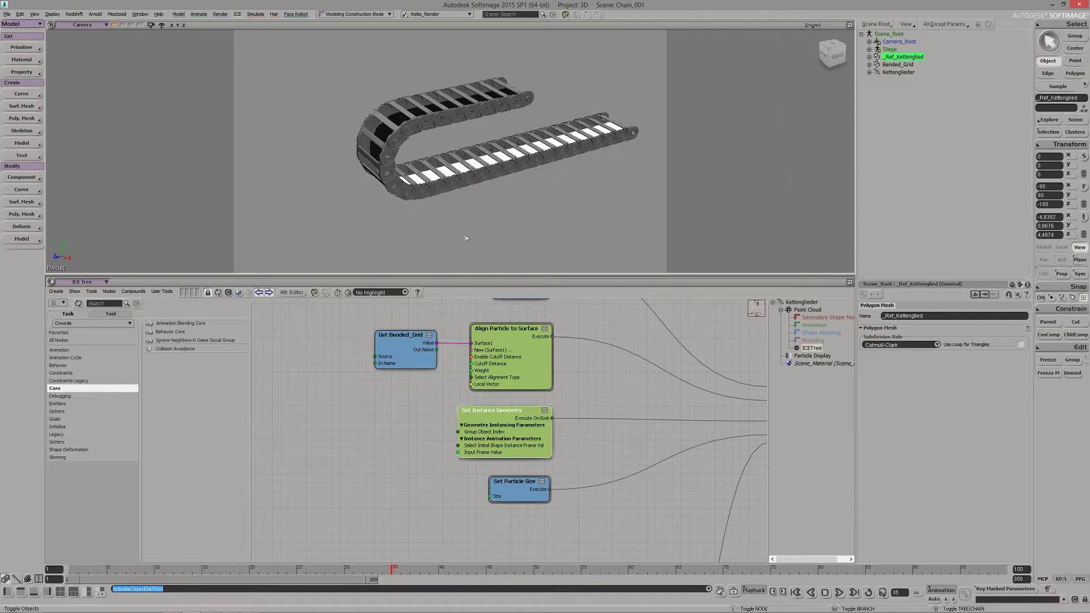
right_drag(473, 224, 468, 218)
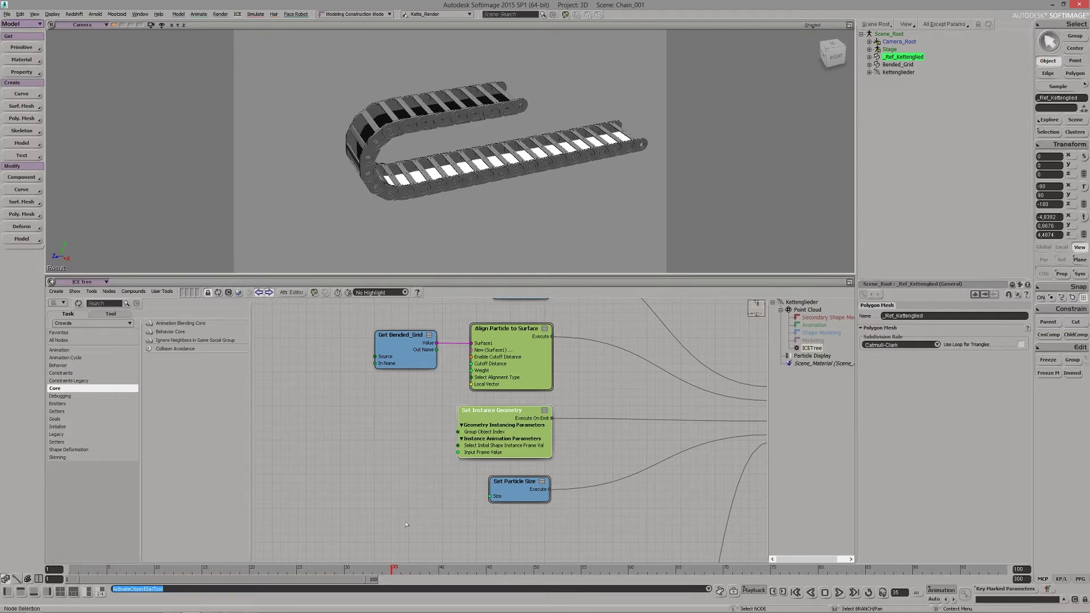
Advance the timeline to frame 51 to preview how the chain moves
drag(393, 568, 541, 541)
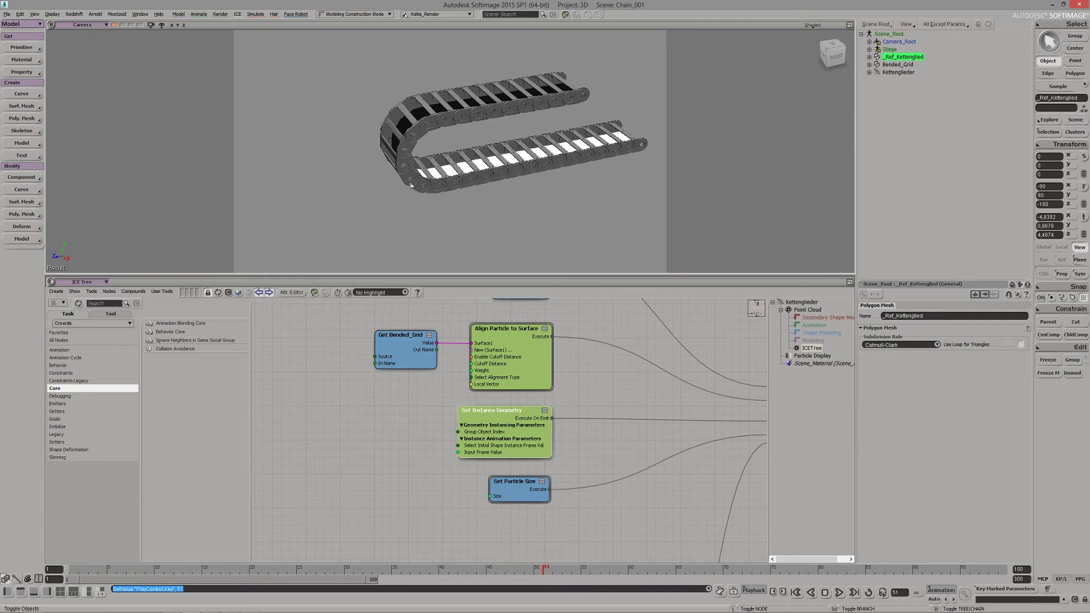
key(s)
mouse_move(493, 202)
right_down()
mouse_move(494, 158)
mouse_move(505, 202)
right_up()
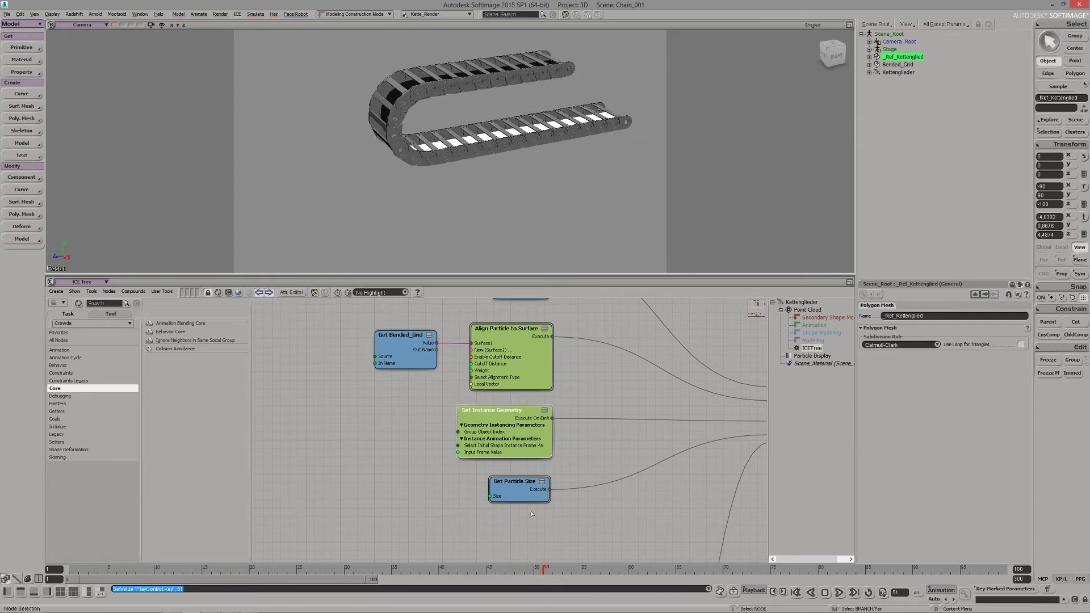
Try a size of 0.1 in the Set Particle Size node and restore it to 0.01
click(515, 498)
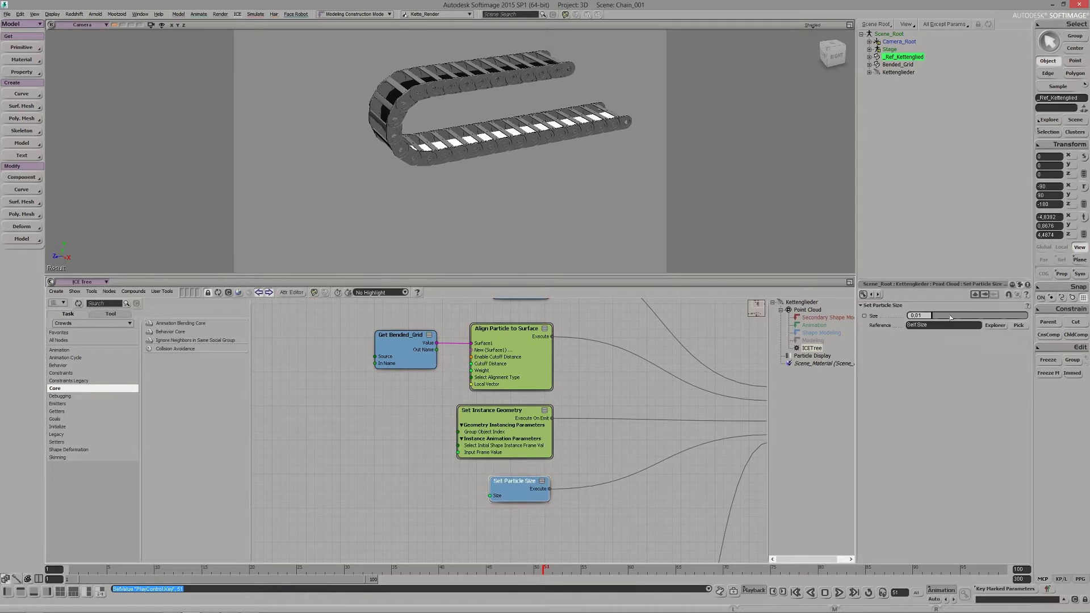
drag(939, 316, 931, 315)
click(931, 315)
text(0.1)
key(Return)
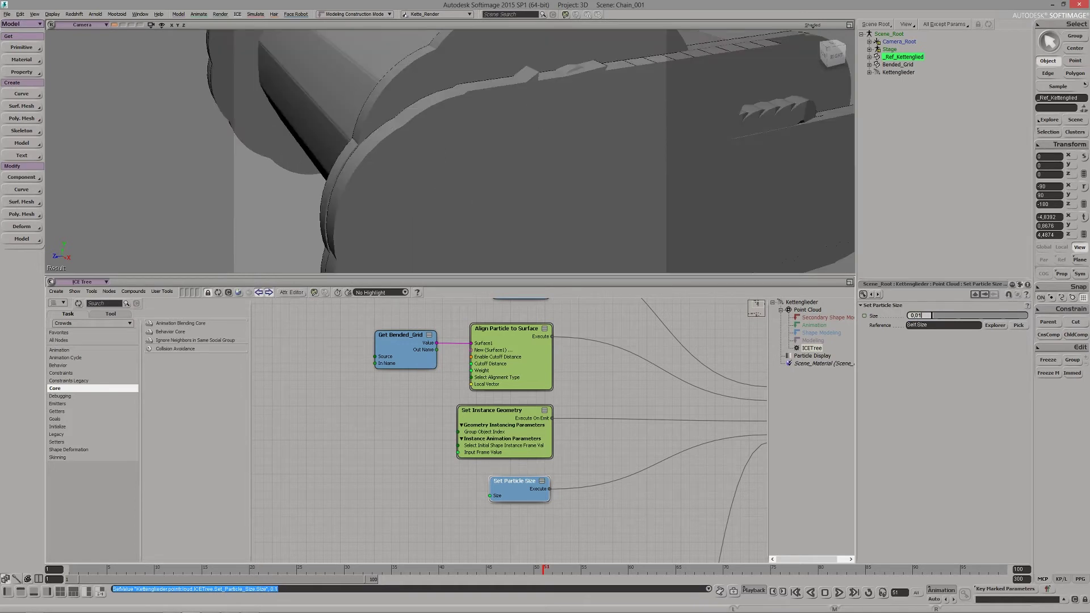
key(Return)
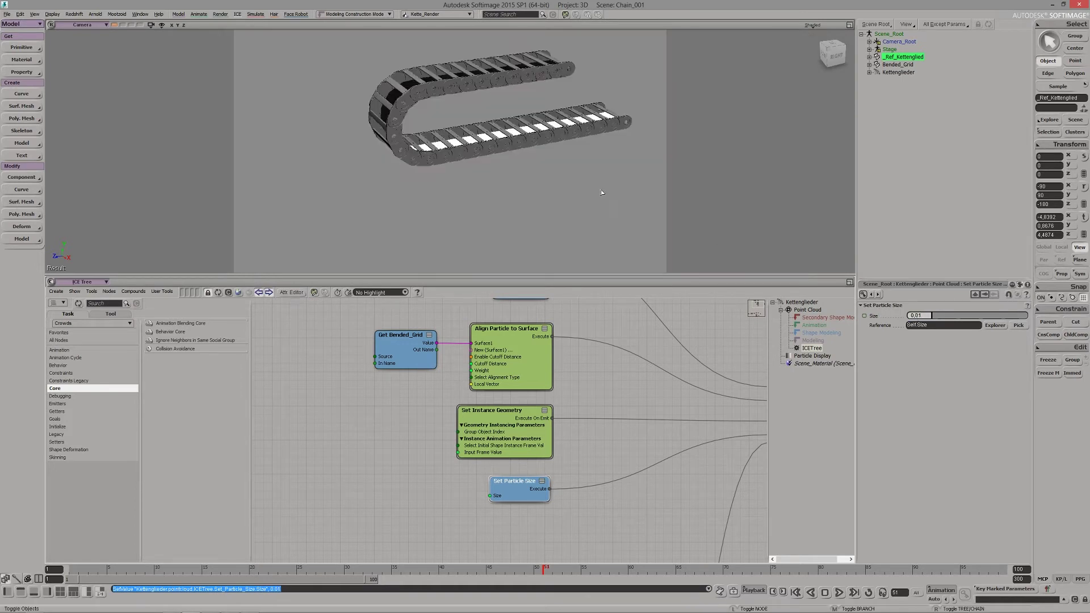
Examine the instanced chain links in the camera view, up close and from several angles
key(p)
drag(537, 132, 369, 165)
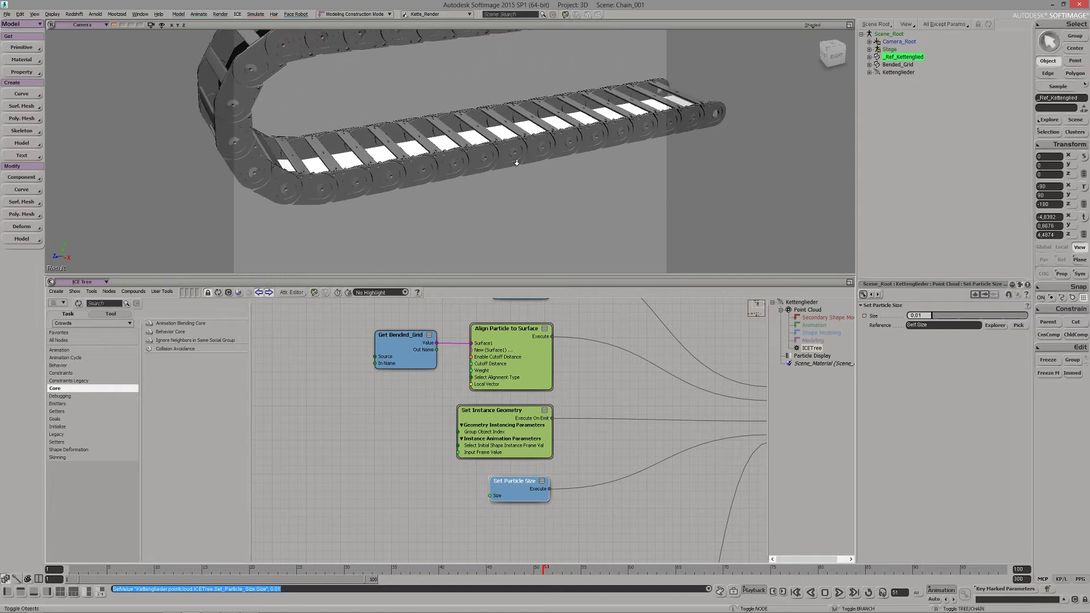
key(p)
drag(519, 161, 436, 187)
scroll(437, 188, up, 3)
scroll(450, 161, down, 8)
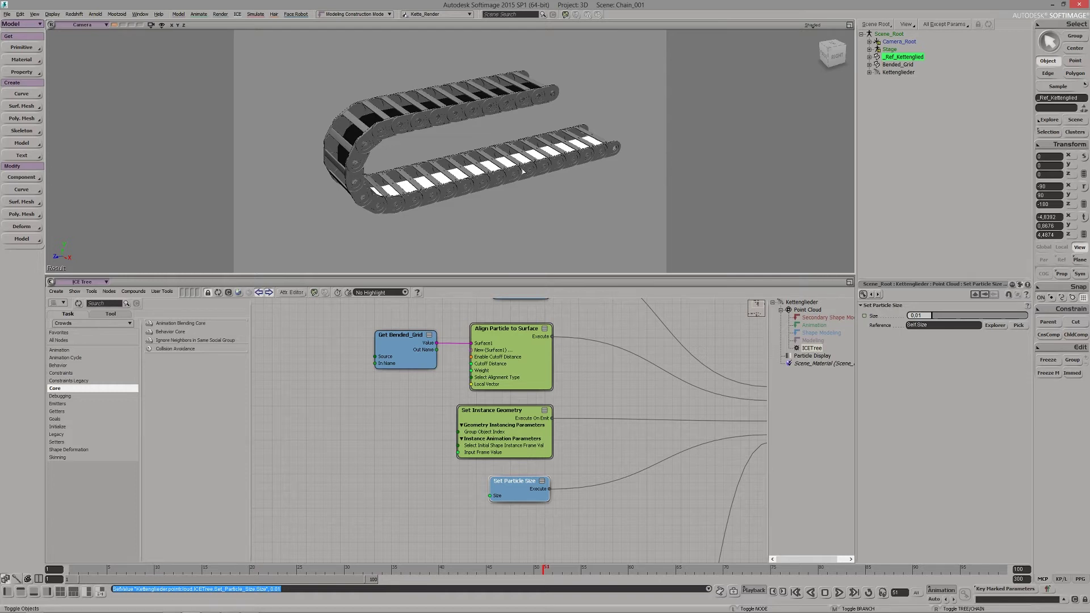
key(o)
drag(523, 171, 469, 148)
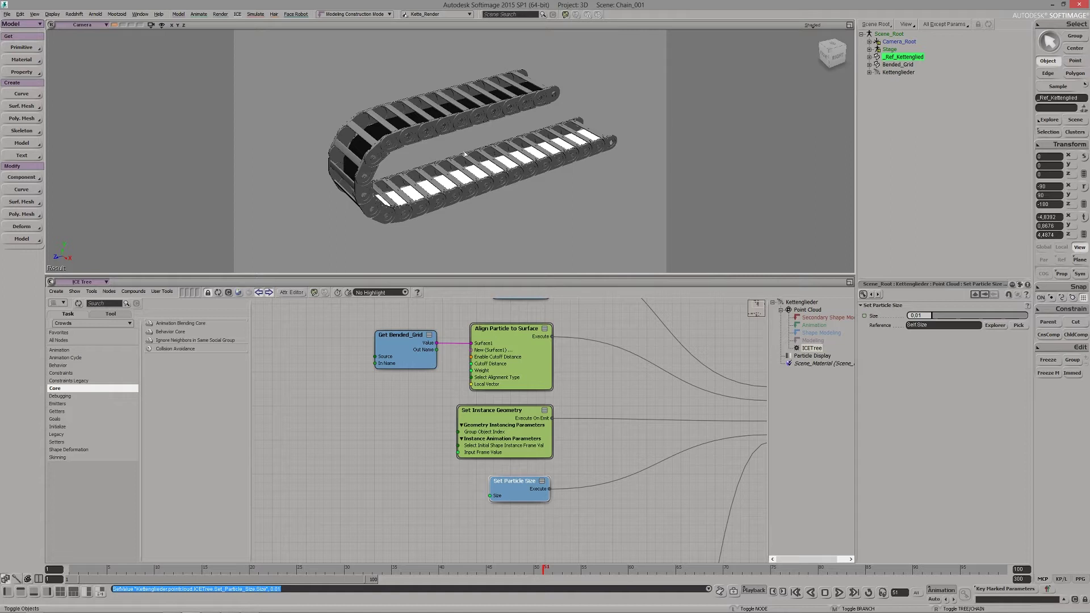
key(s)
mouse_move(465, 153)
right_down()
mouse_move(465, 129)
mouse_move(464, 150)
right_up()
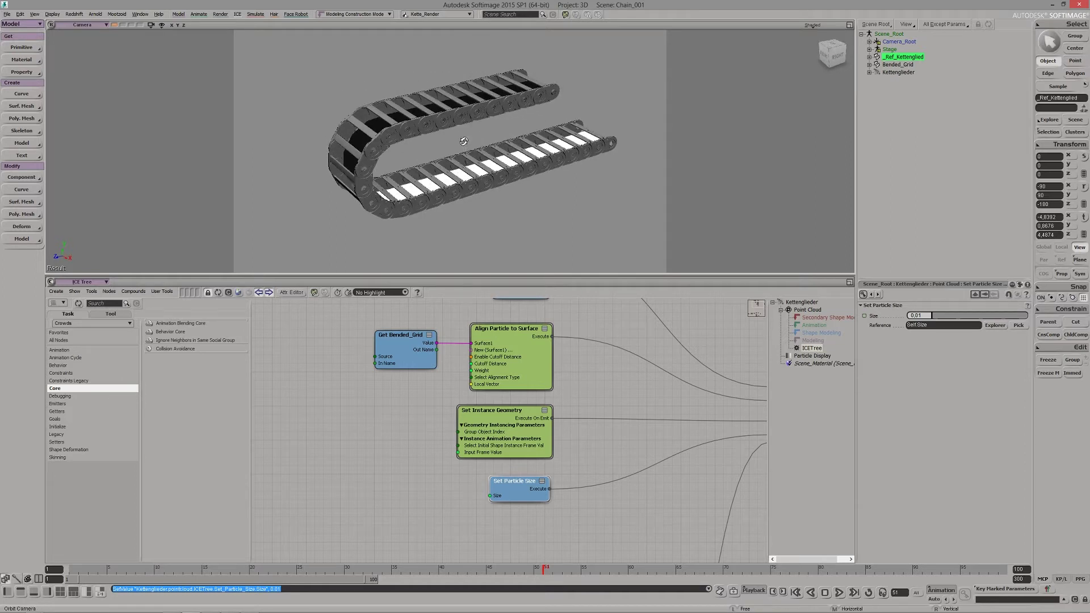
drag(464, 149, 465, 143)
drag(465, 143, 463, 147)
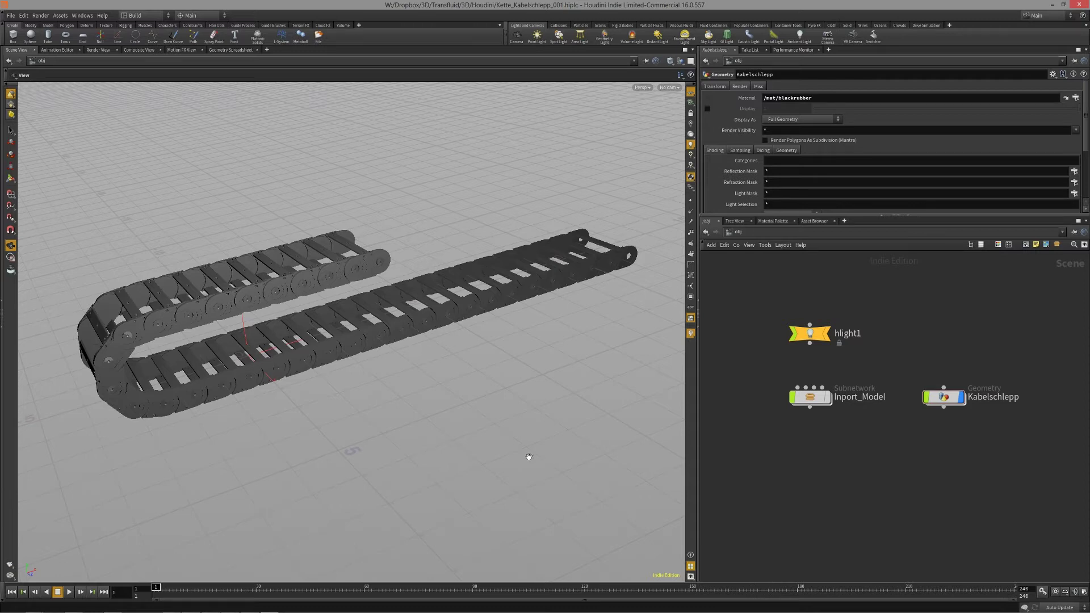
Switch to the Houdini scene, inspect the cable chain in perspective view, and move the timeline to frame 15
key(o)
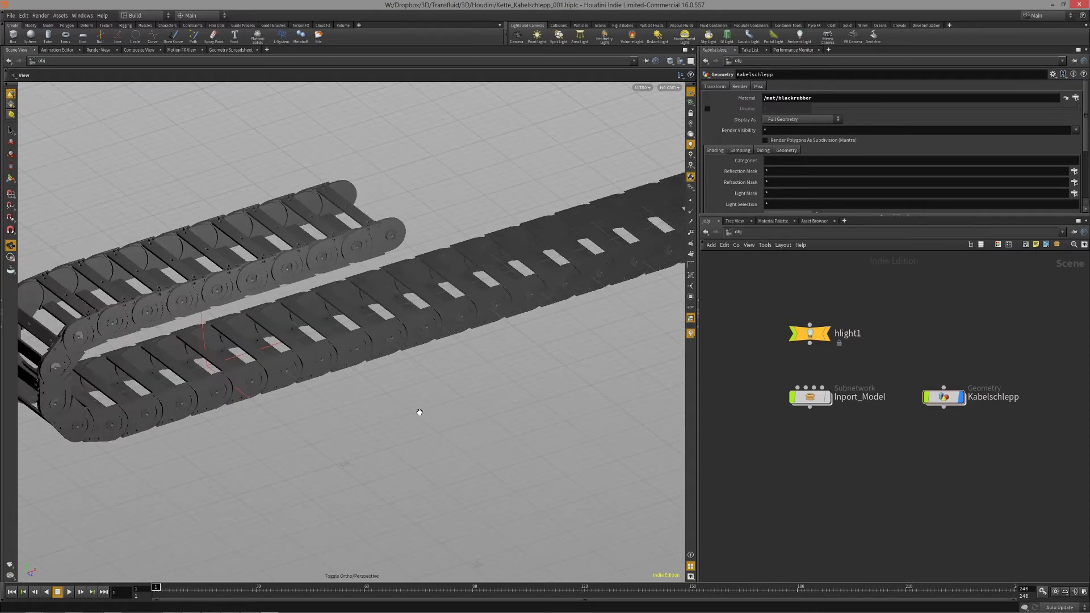
scroll(404, 394, down, 6)
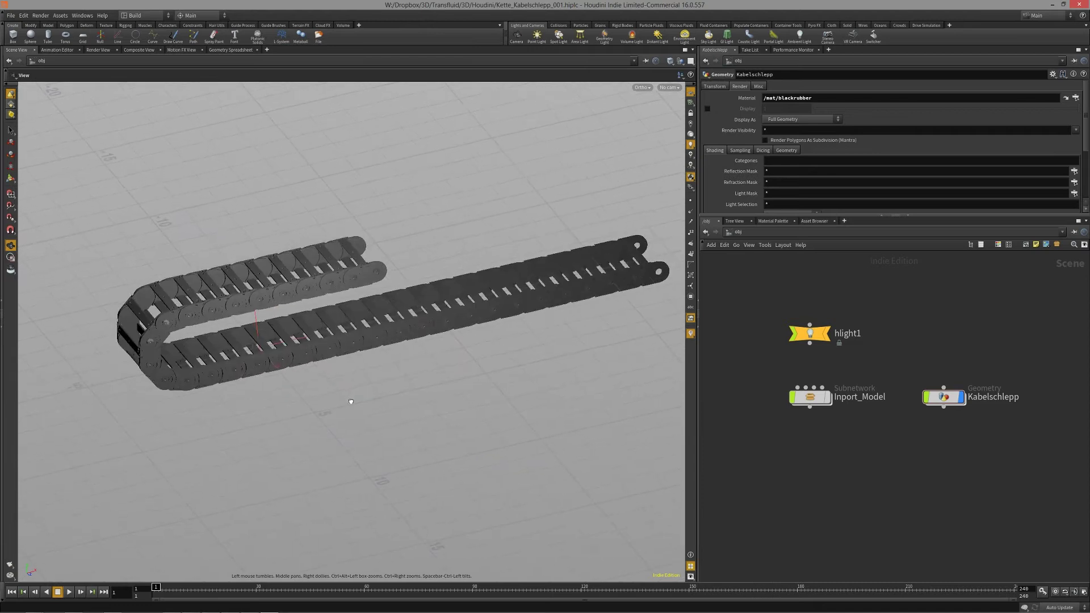
key(o)
drag(314, 497, 322, 461)
middle_drag(322, 461, 351, 441)
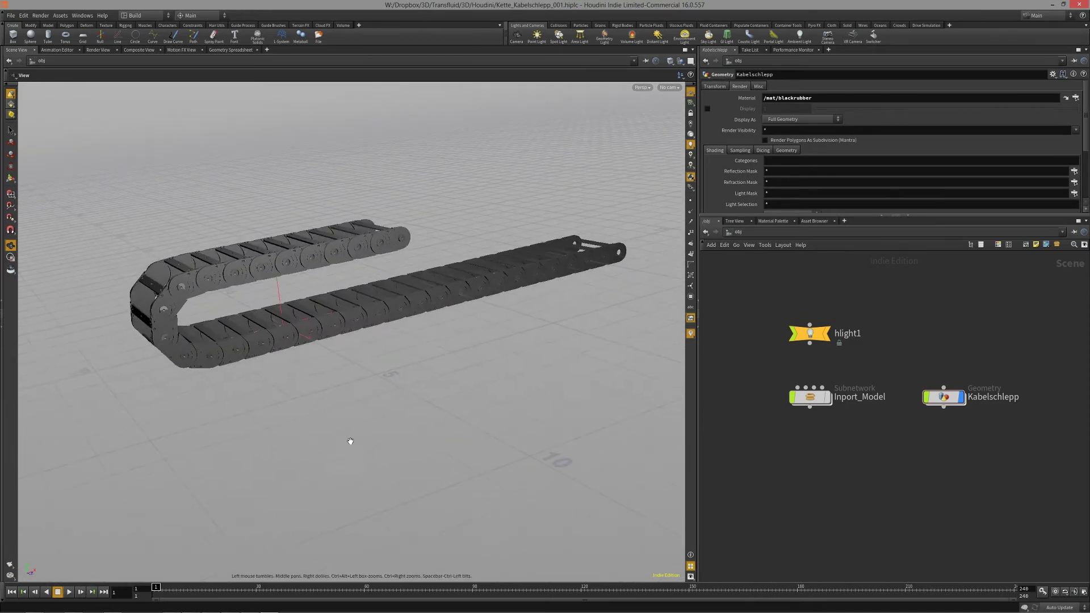
drag(157, 590, 203, 603)
middle_drag(443, 433, 423, 435)
drag(423, 435, 365, 407)
Open the node network inside the Kabelschlepp geometry object
middle_drag(972, 444, 944, 445)
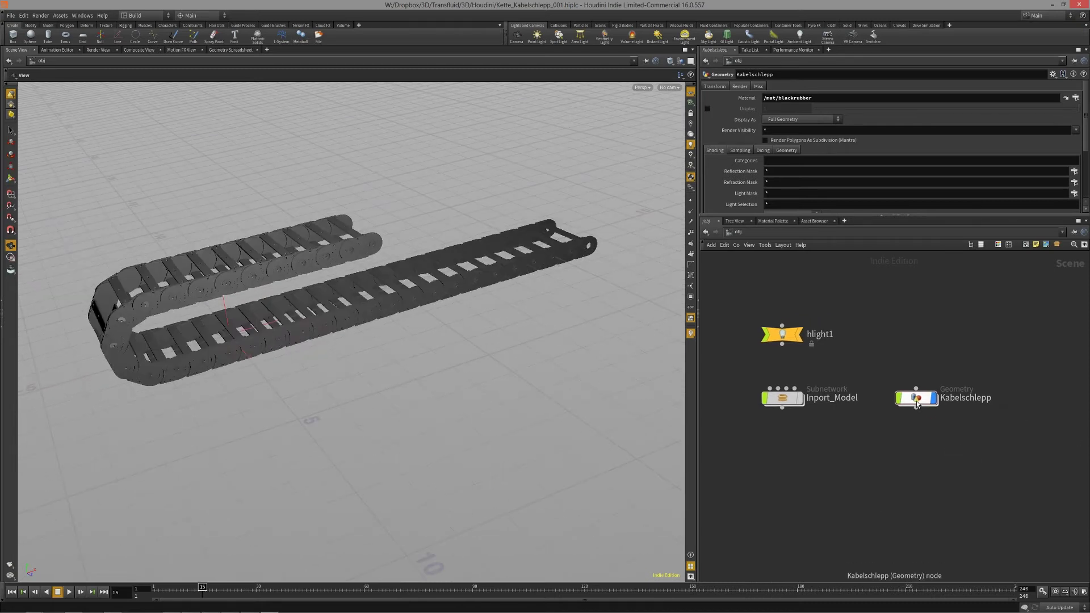
drag(919, 401, 916, 338)
double_click(915, 336)
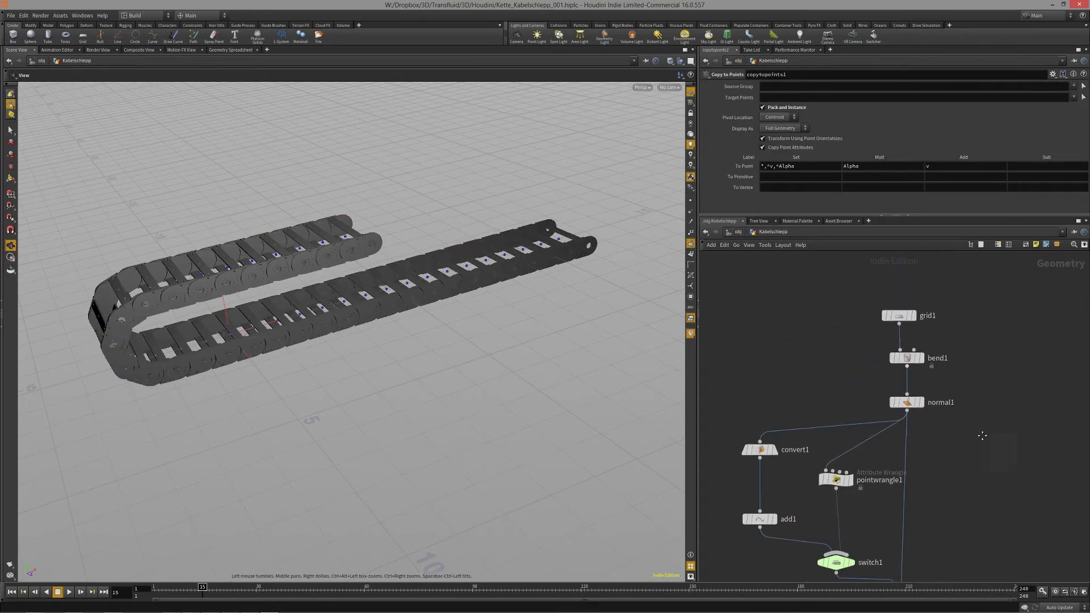
middle_drag(987, 356, 995, 381)
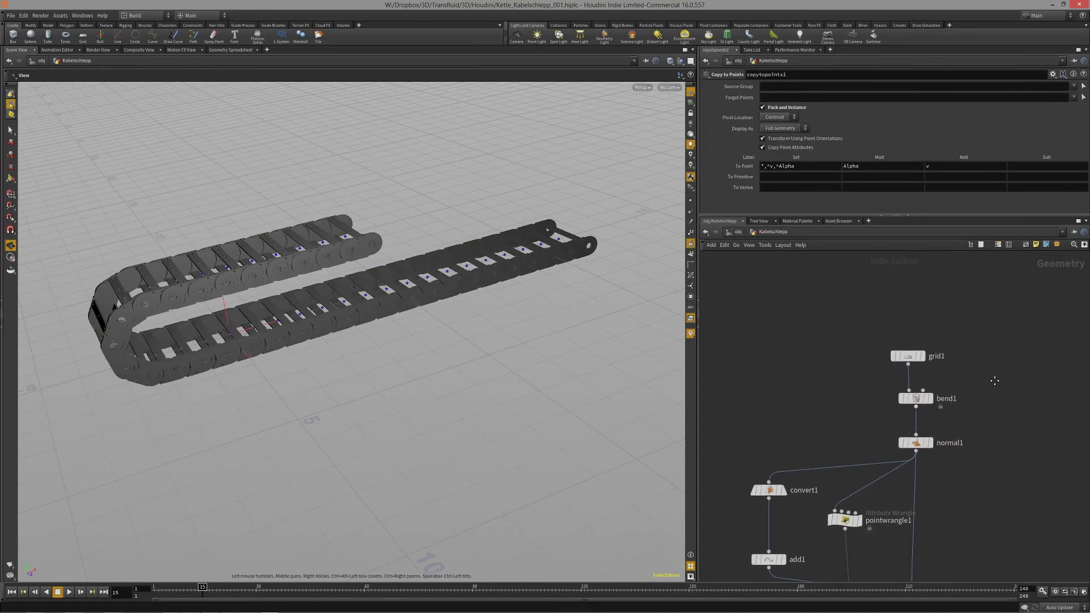
Open the parameters of the grid1 node and display its output in the viewport
click(910, 356)
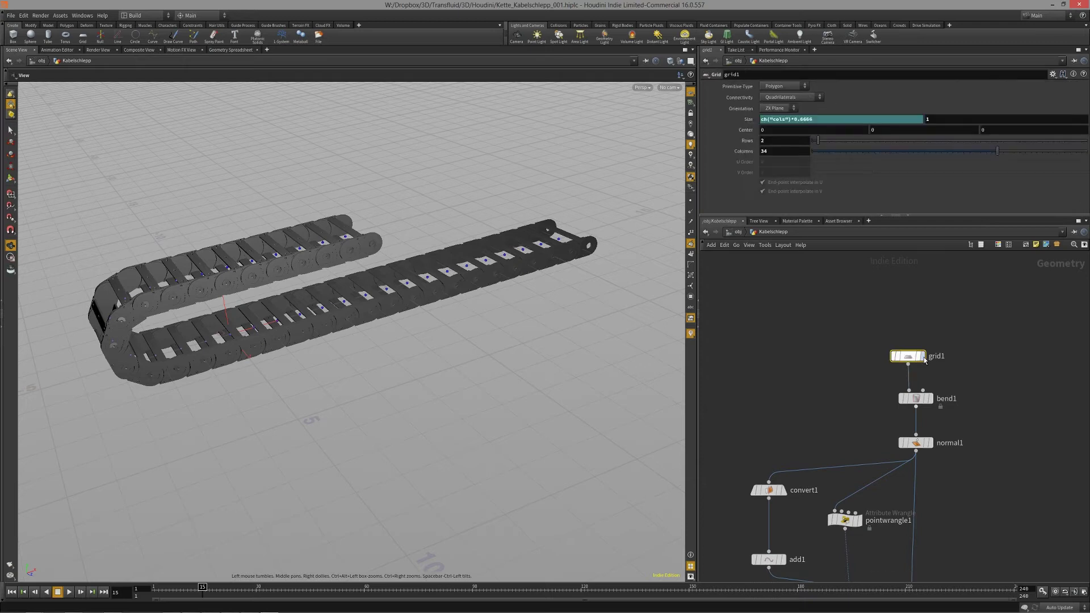
click(923, 357)
drag(339, 369, 414, 360)
Set the viewport shading to Wireframe Ghost to show the grid's subdivisions
click(670, 61)
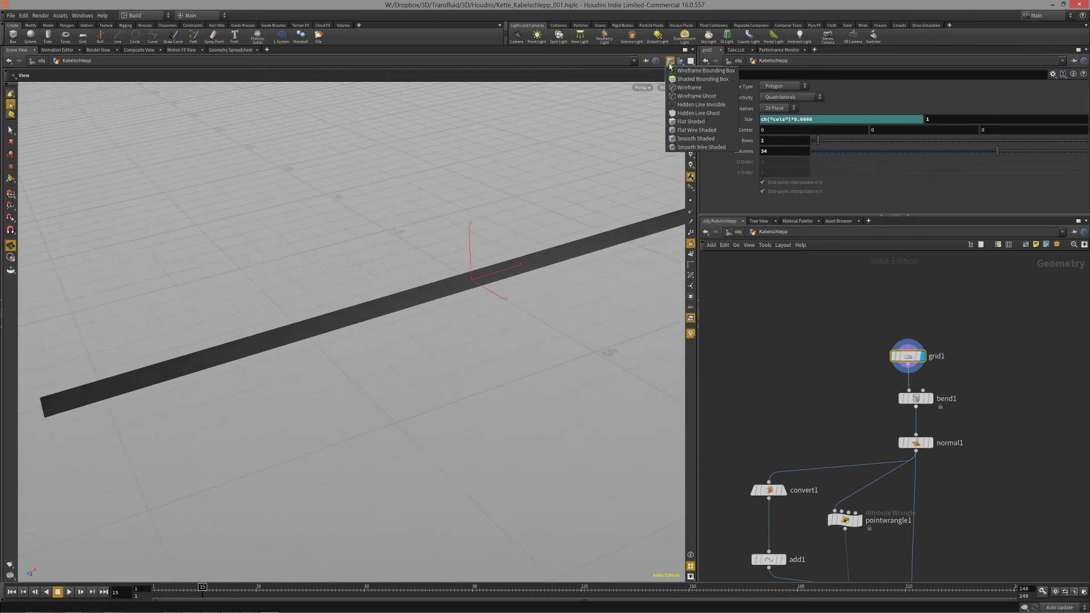
click(684, 130)
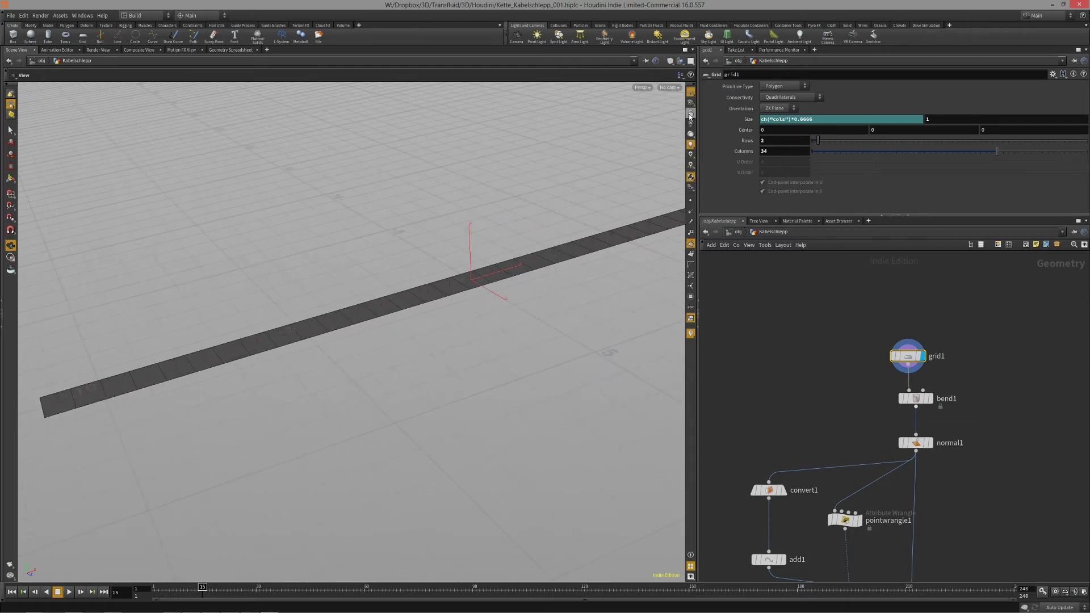
click(670, 61)
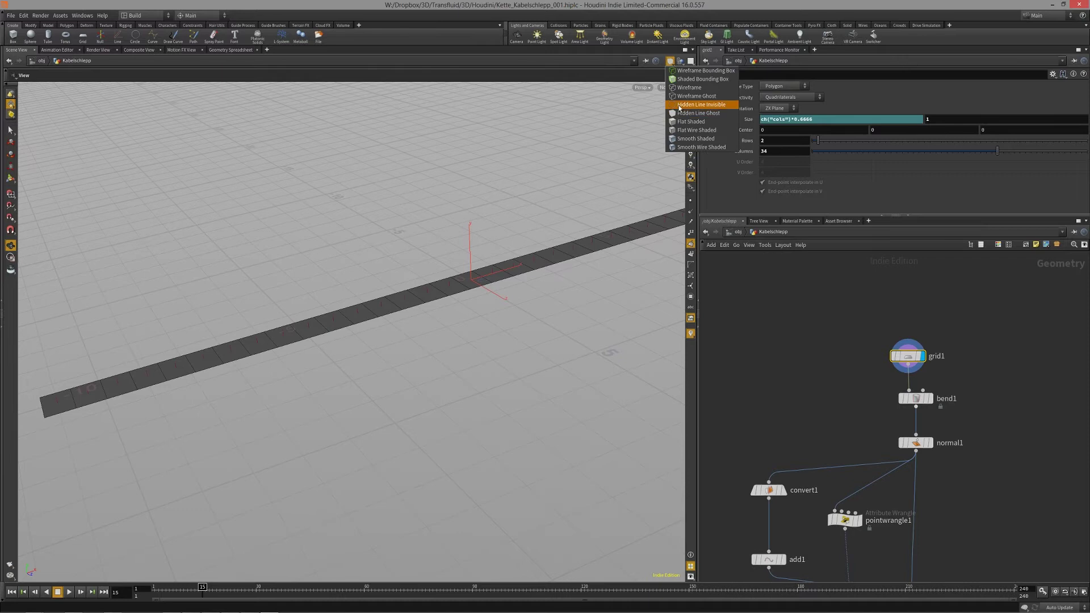
click(684, 98)
mouse_move(428, 308)
mouse_down()
mouse_move(390, 348)
mouse_move(391, 368)
mouse_move(432, 332)
mouse_up()
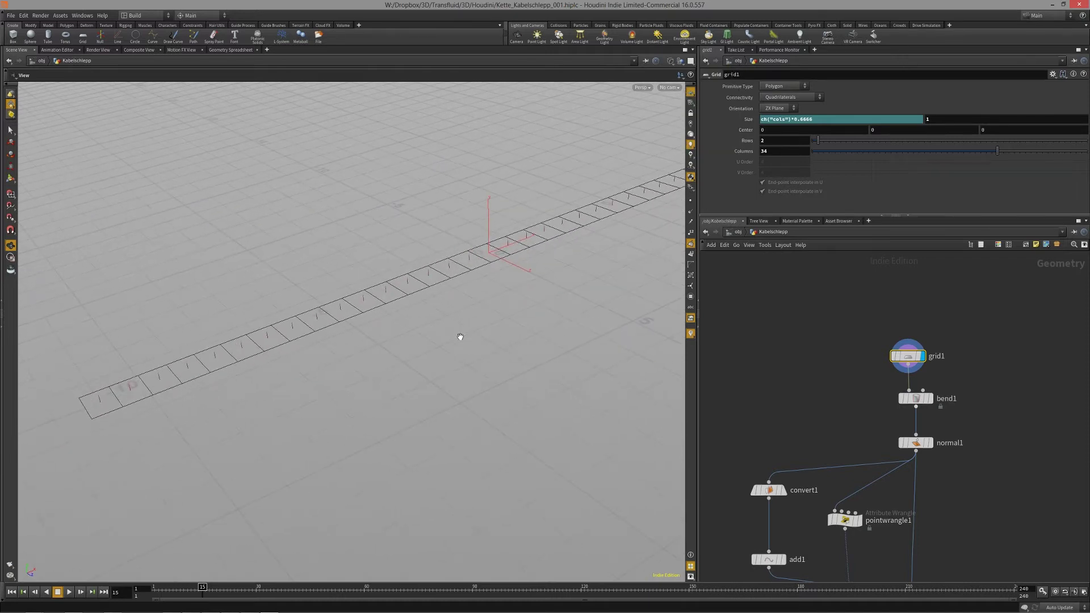
mouse_move(489, 322)
middle_down()
mouse_move(379, 366)
mouse_move(474, 329)
middle_up()
middle_drag(538, 310, 508, 304)
scroll(475, 336, down, 1)
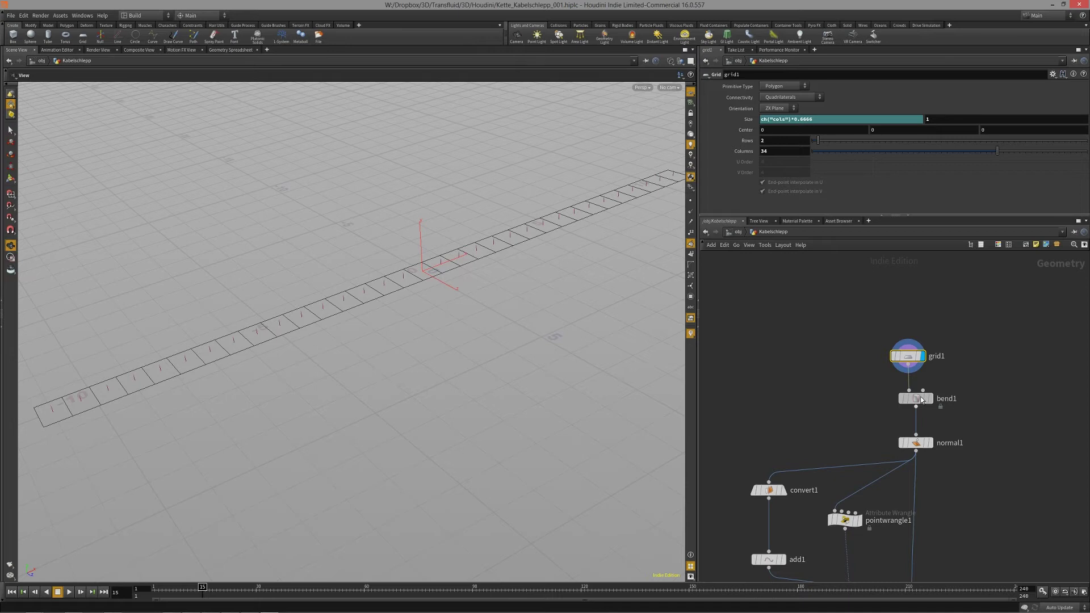
Display the output of the bend1 node and enlarge the parameter area to show its capture settings
click(920, 398)
click(931, 399)
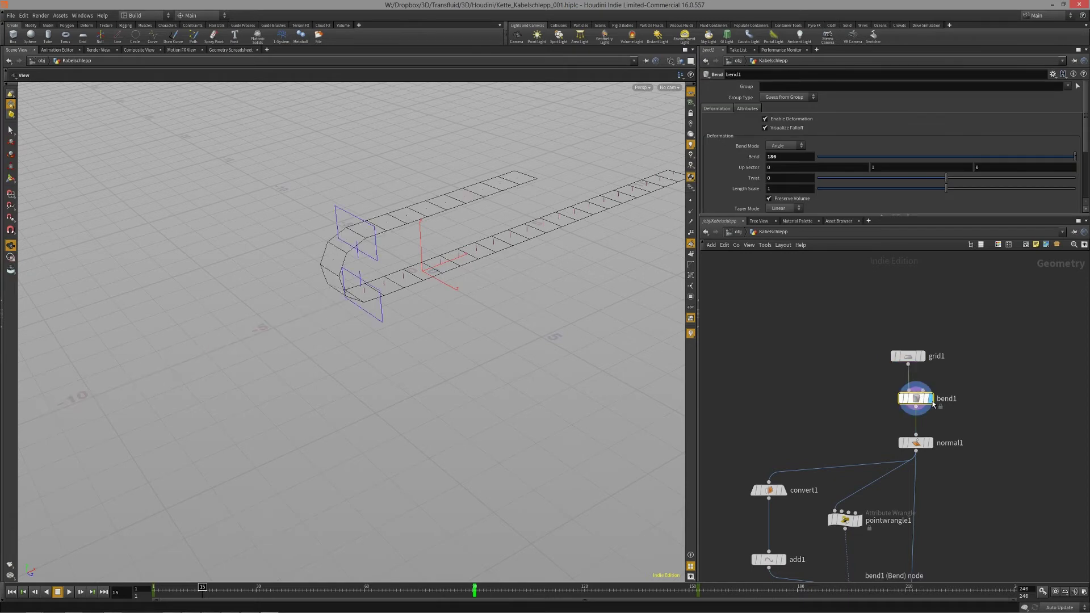
mouse_move(385, 372)
mouse_down()
mouse_move(441, 365)
mouse_move(372, 408)
mouse_move(341, 379)
mouse_move(401, 355)
mouse_move(349, 364)
mouse_move(392, 374)
mouse_up()
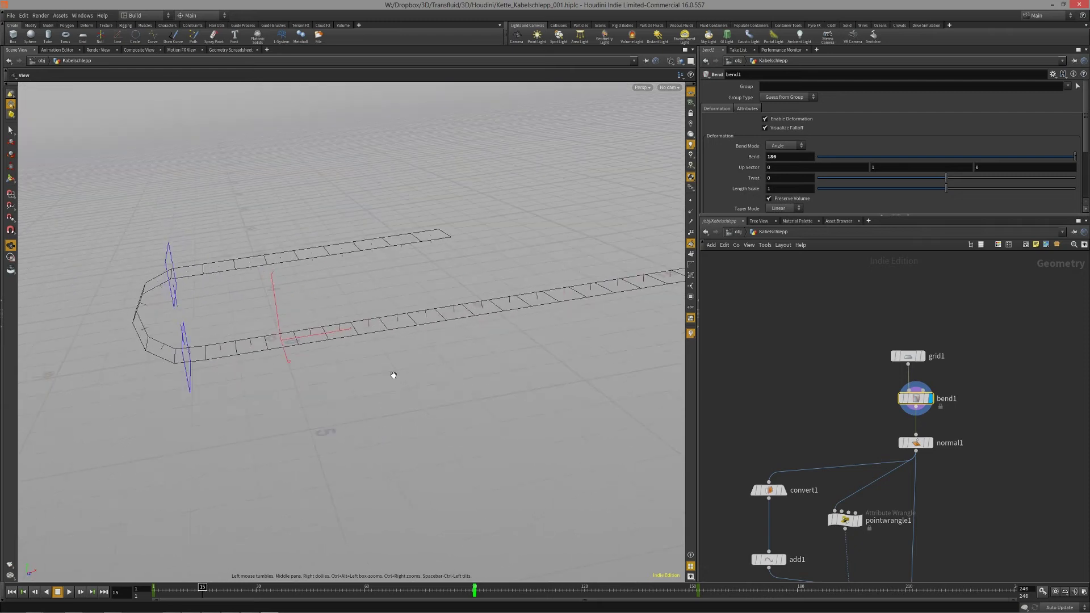
drag(912, 214, 913, 307)
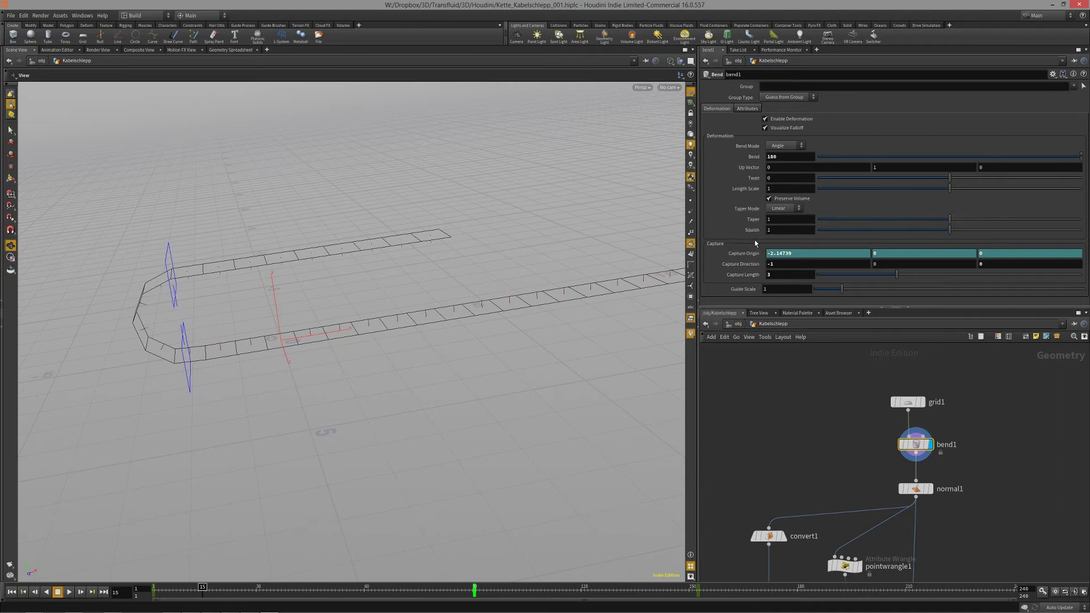
drag(376, 353, 401, 389)
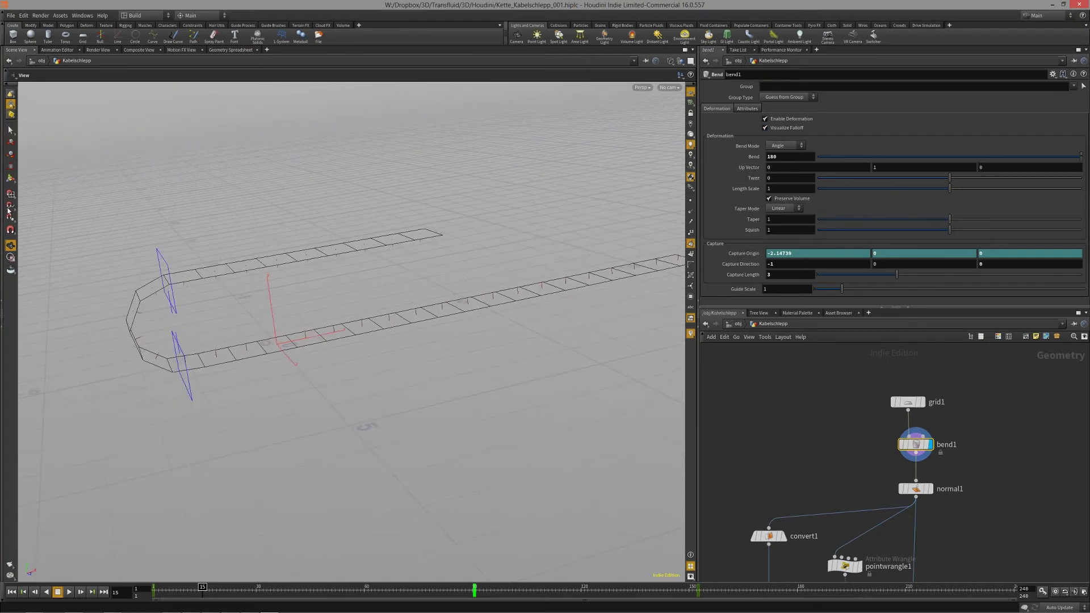
Show the bend1 node's manipulation handles in the viewport and undo the accidental change to its up vector
click(11, 179)
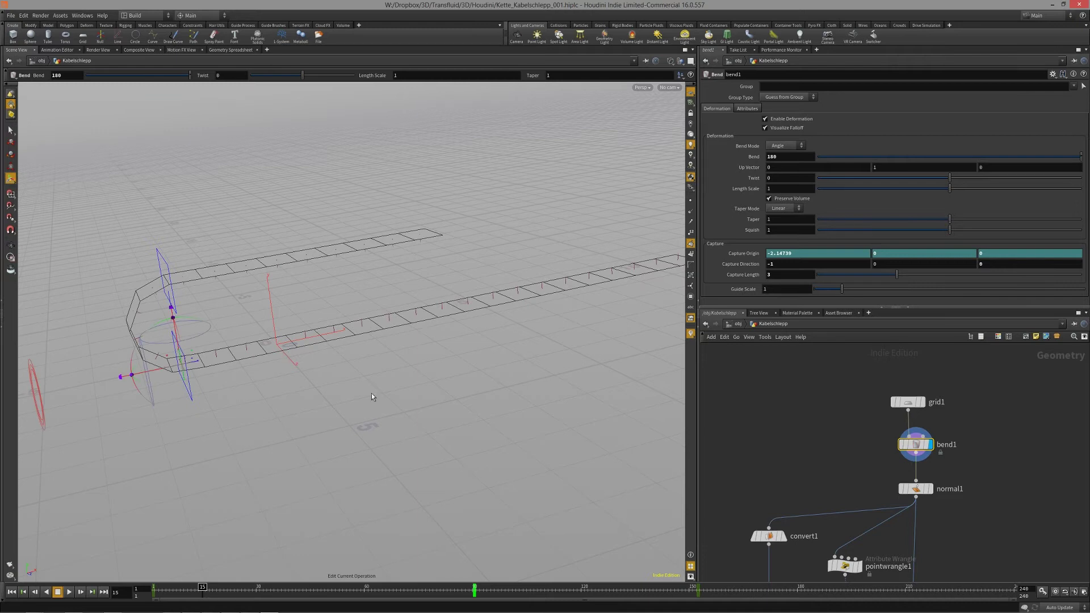
mouse_move(436, 390)
middle_down()
mouse_move(458, 400)
mouse_move(441, 389)
middle_up()
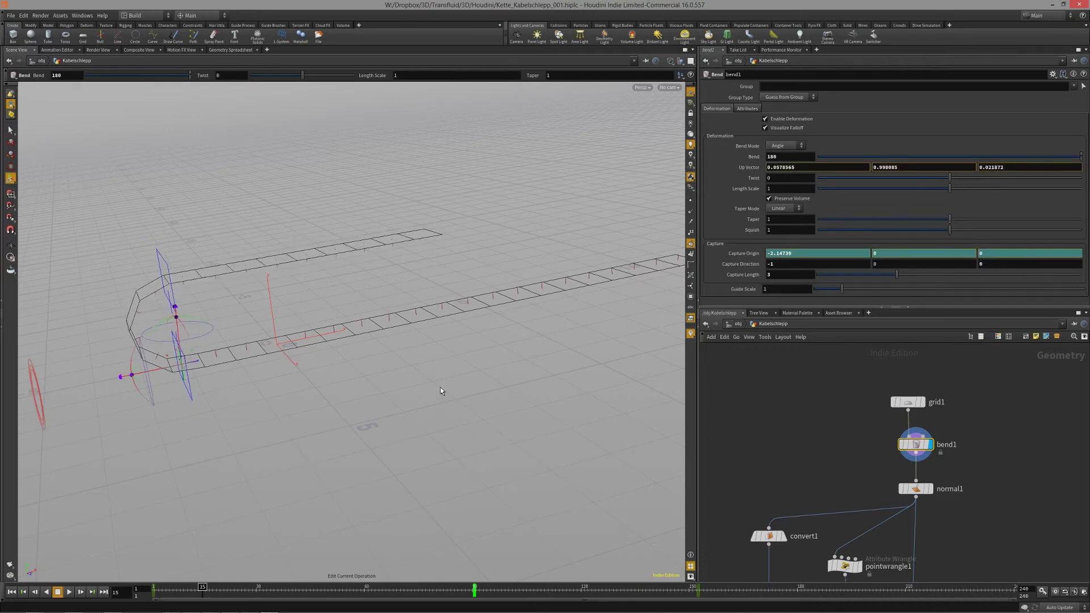
drag(442, 391, 359, 410)
key(ctrl+z)
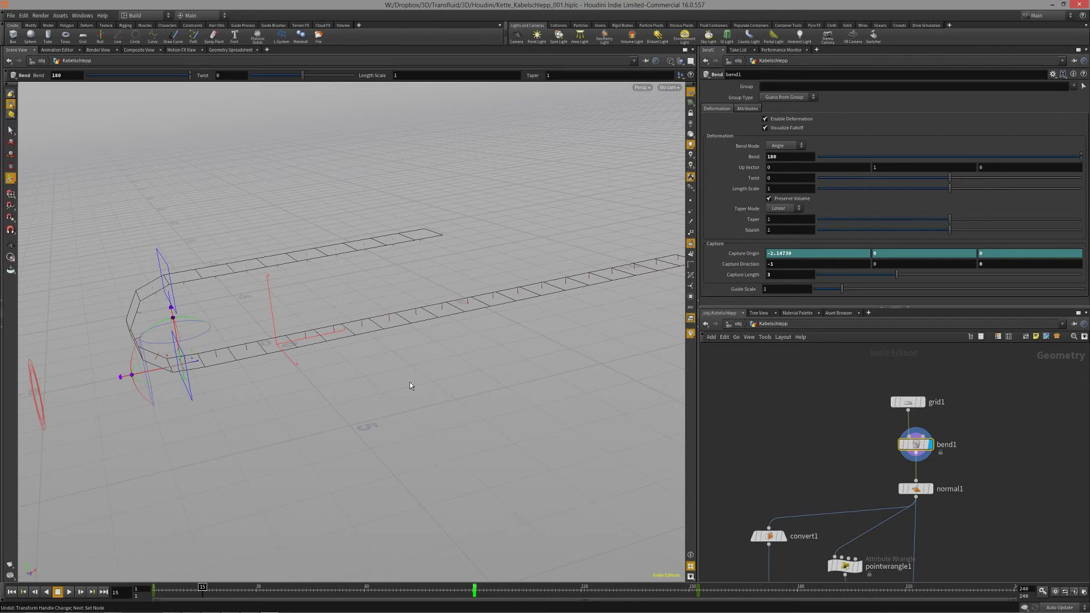
alt+drag(430, 368, 441, 353)
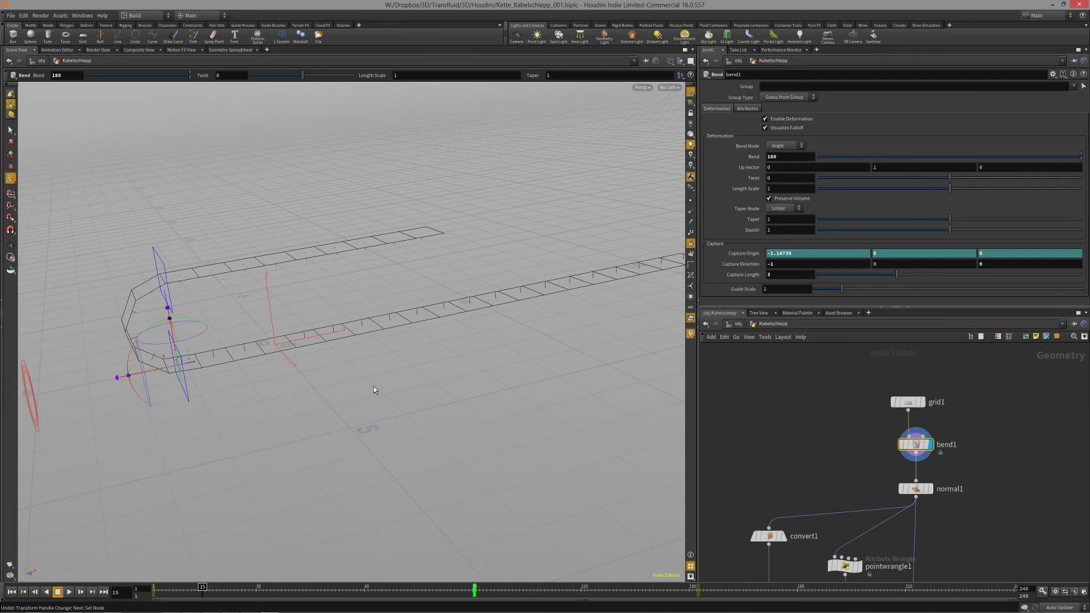
mouse_move(365, 391)
alt+mouse_down()
mouse_move(395, 414)
mouse_move(374, 405)
alt+mouse_up()
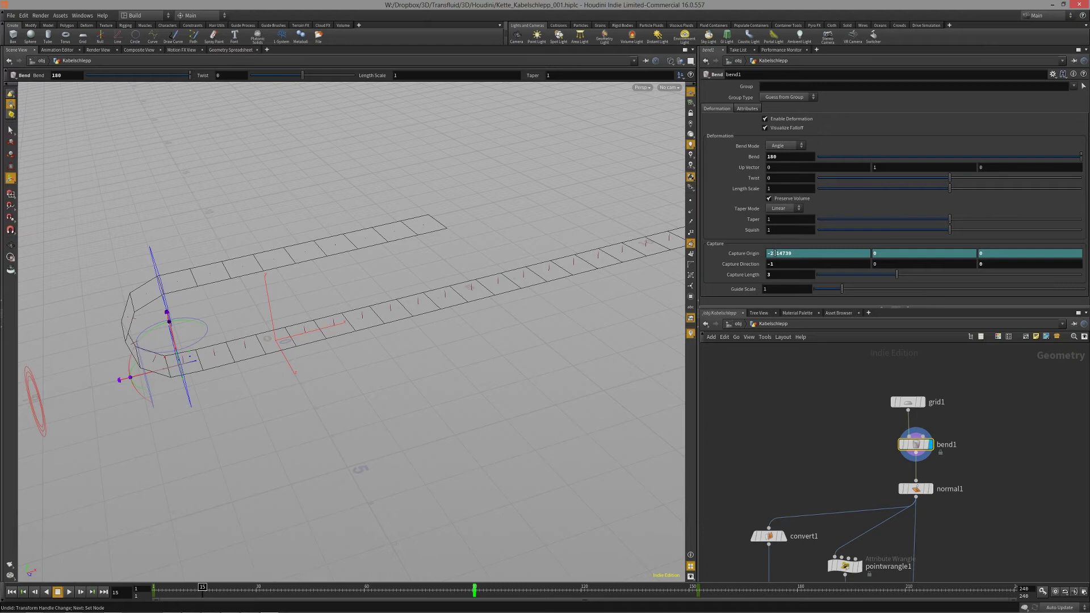
Scrub the timeline to preview the bend travelling along the grid, ending at frame 1
drag(258, 591, 181, 592)
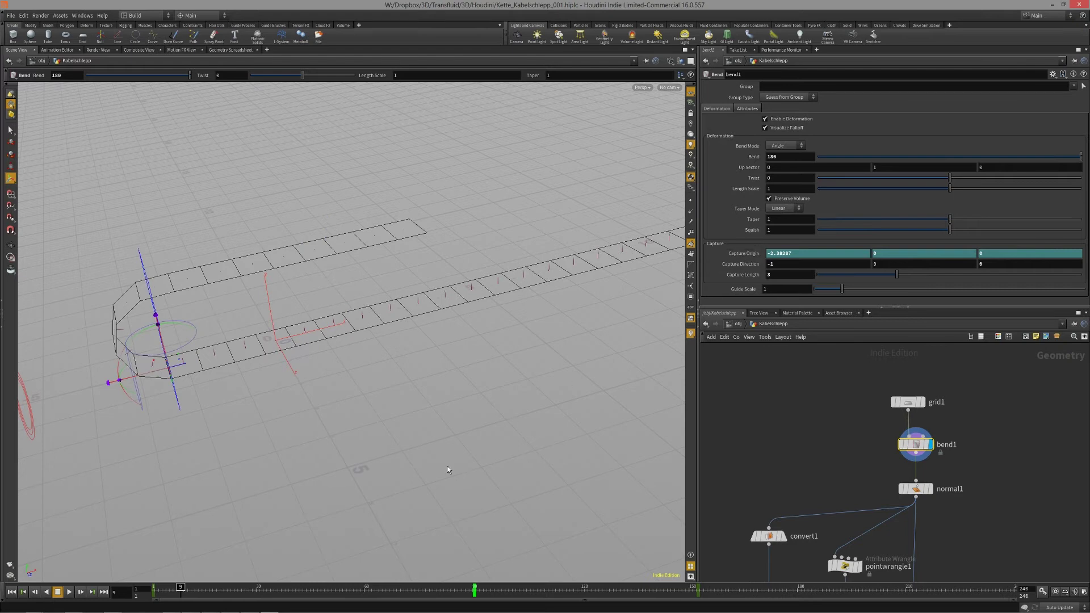
drag(186, 591, 236, 590)
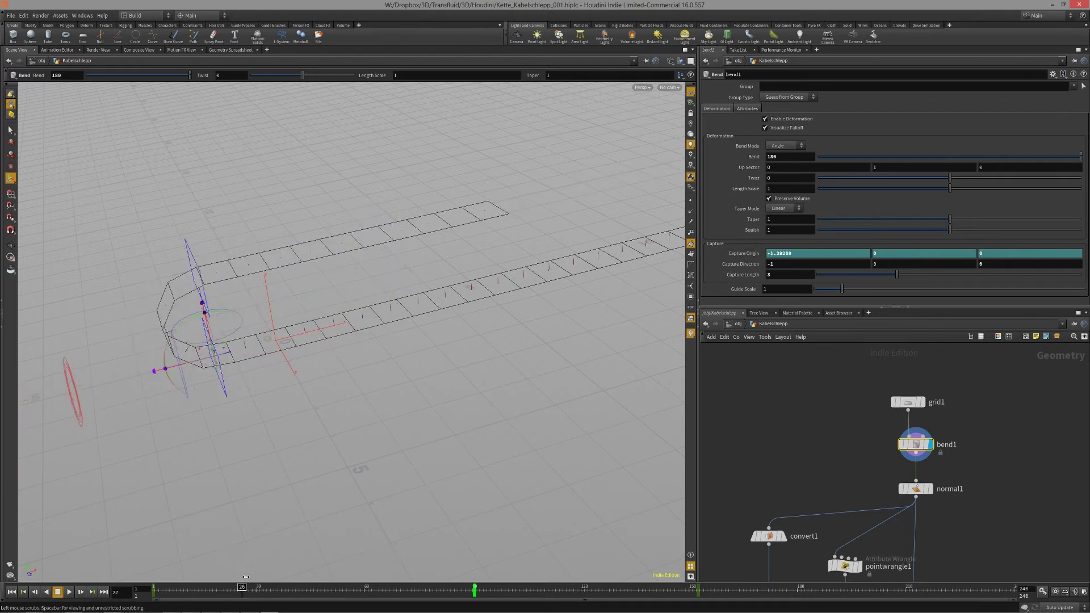
alt+right_drag(517, 376, 434, 371)
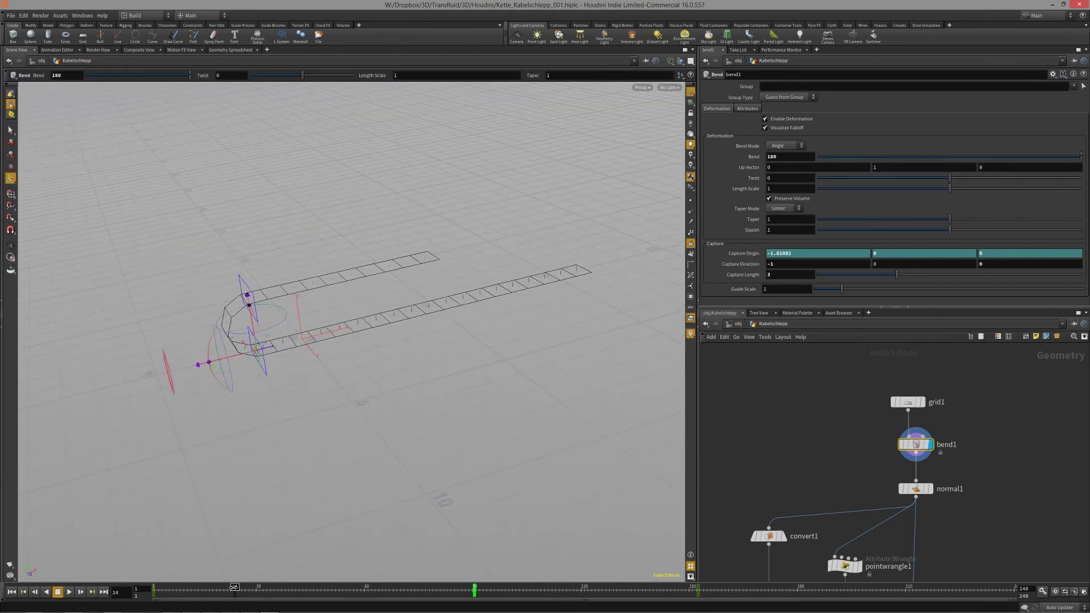
drag(236, 590, 127, 589)
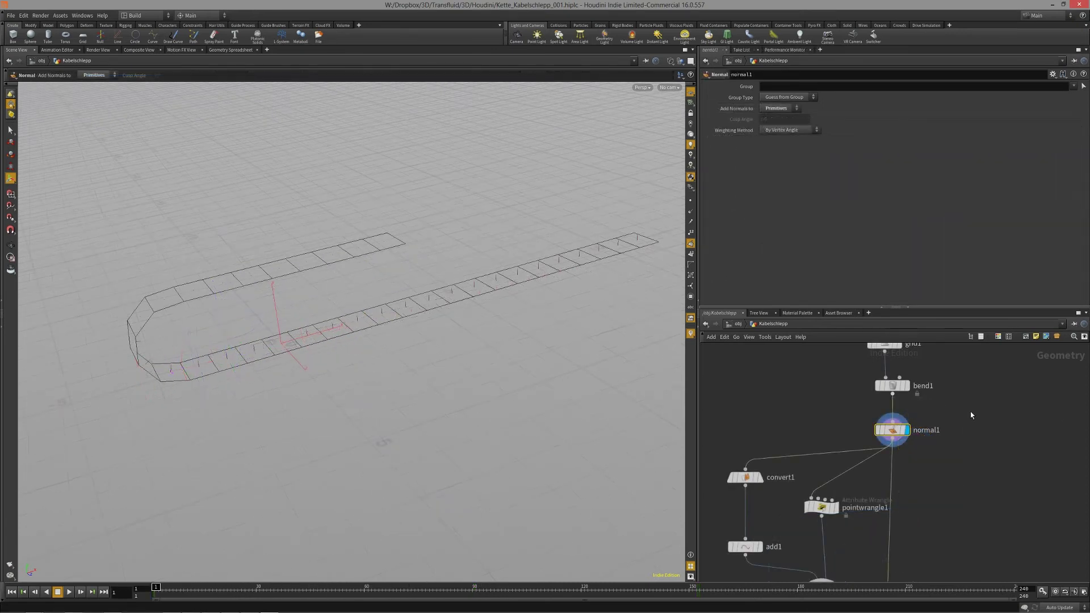
Examine the primitive normals that the normal1 node adds to the bent grid from several viewing angles
middle_drag(971, 414, 968, 441)
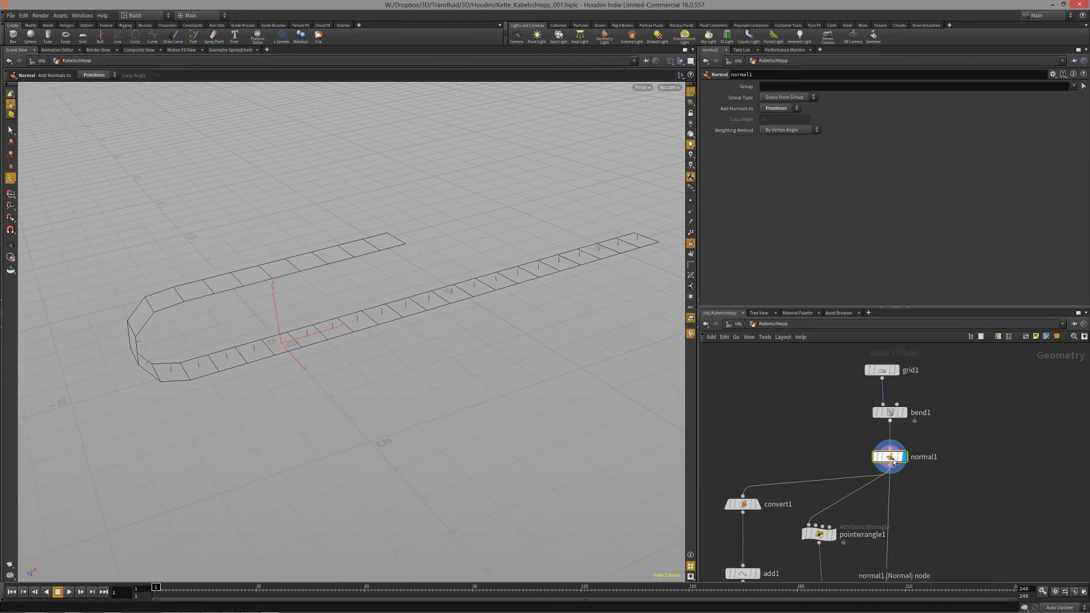
middle_drag(893, 461, 893, 445)
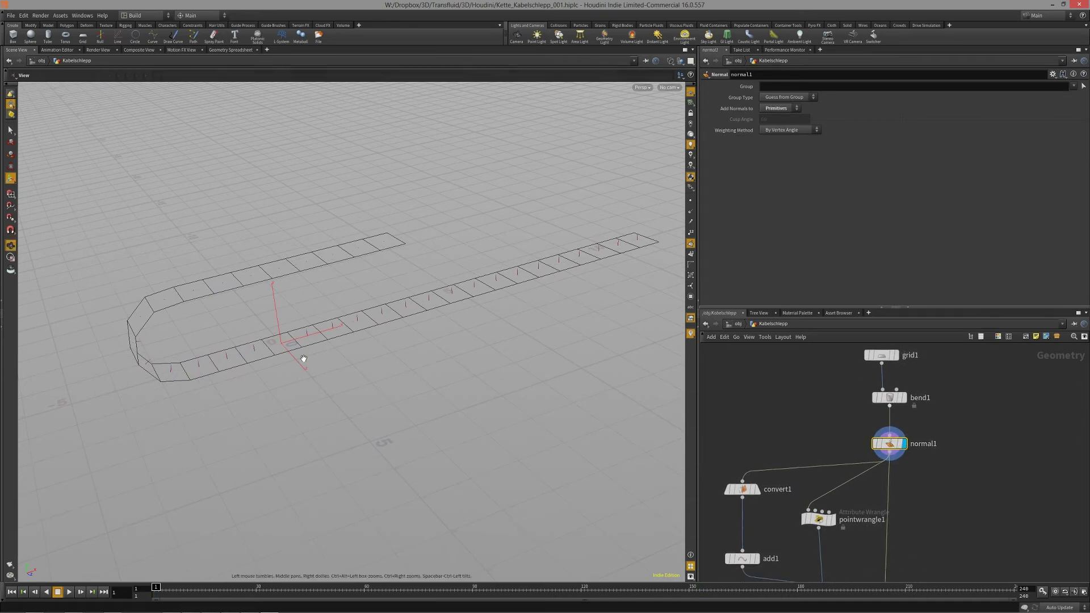
alt+drag(303, 357, 333, 367)
middle_drag(995, 495, 1019, 469)
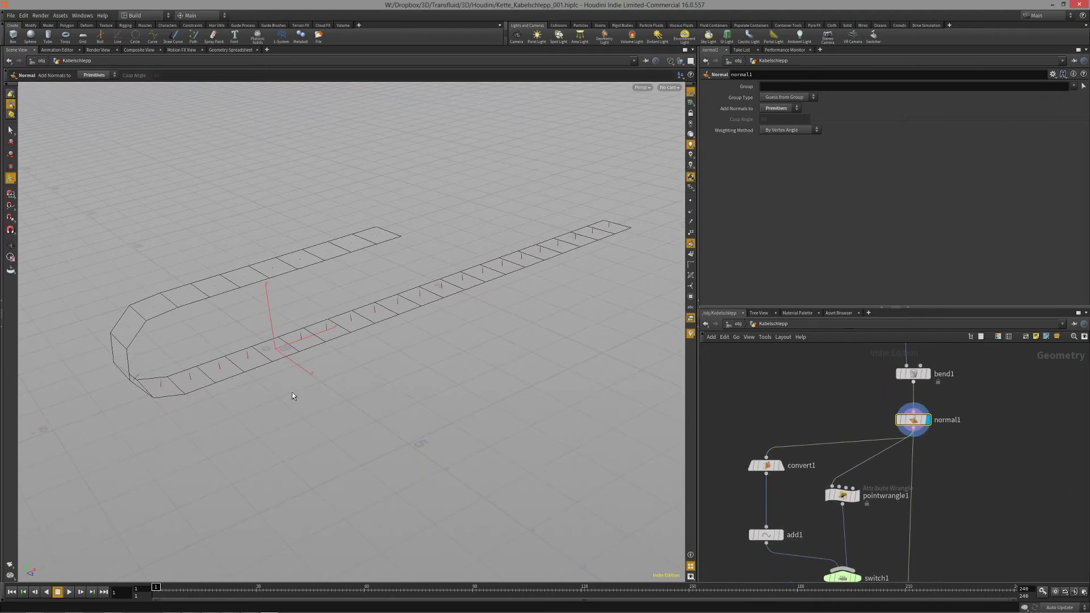
alt+drag(294, 396, 355, 404)
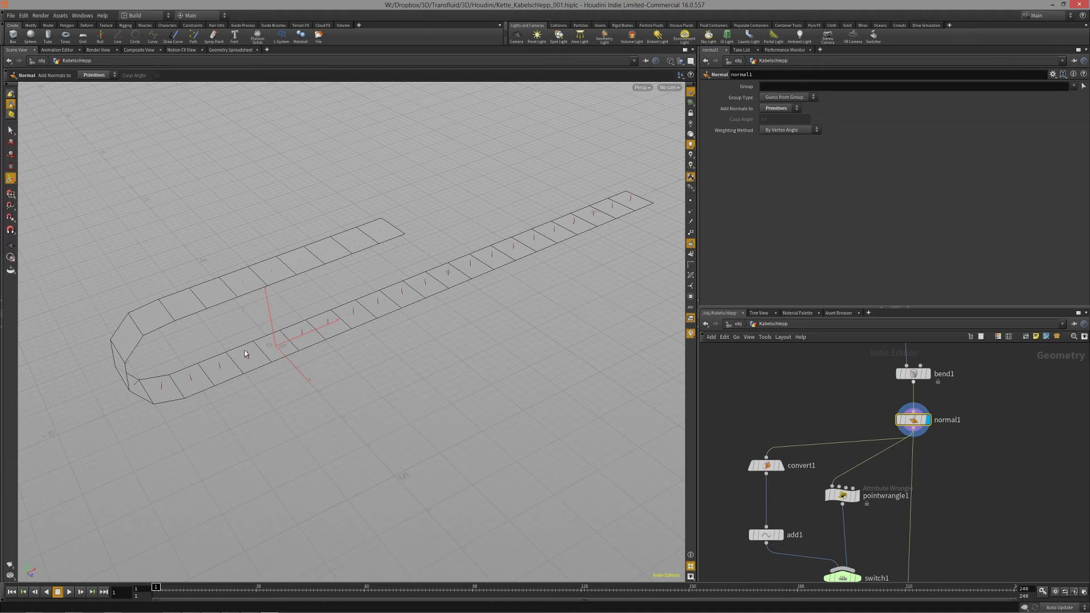
drag(258, 356, 356, 357)
alt+middle_drag(356, 357, 361, 354)
middle_drag(784, 416, 780, 384)
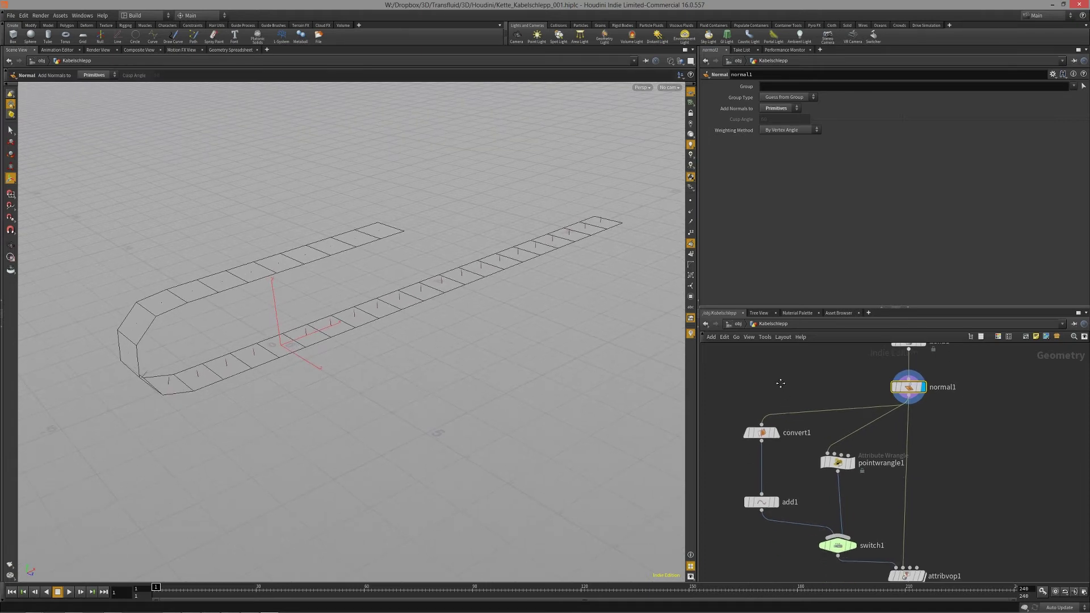
drag(841, 470, 846, 470)
mouse_move(786, 472)
middle_down()
mouse_move(802, 452)
mouse_move(805, 469)
mouse_move(773, 477)
mouse_move(794, 460)
middle_up()
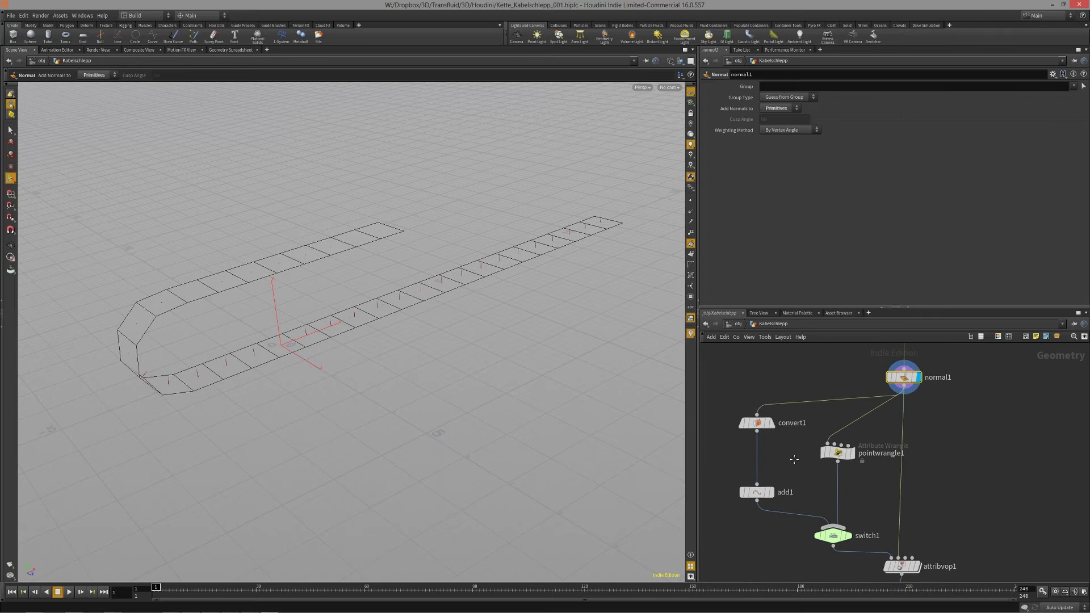
Show the pointwrangle1 node's VEX code and display its output to inspect the points created from the primitives
click(837, 453)
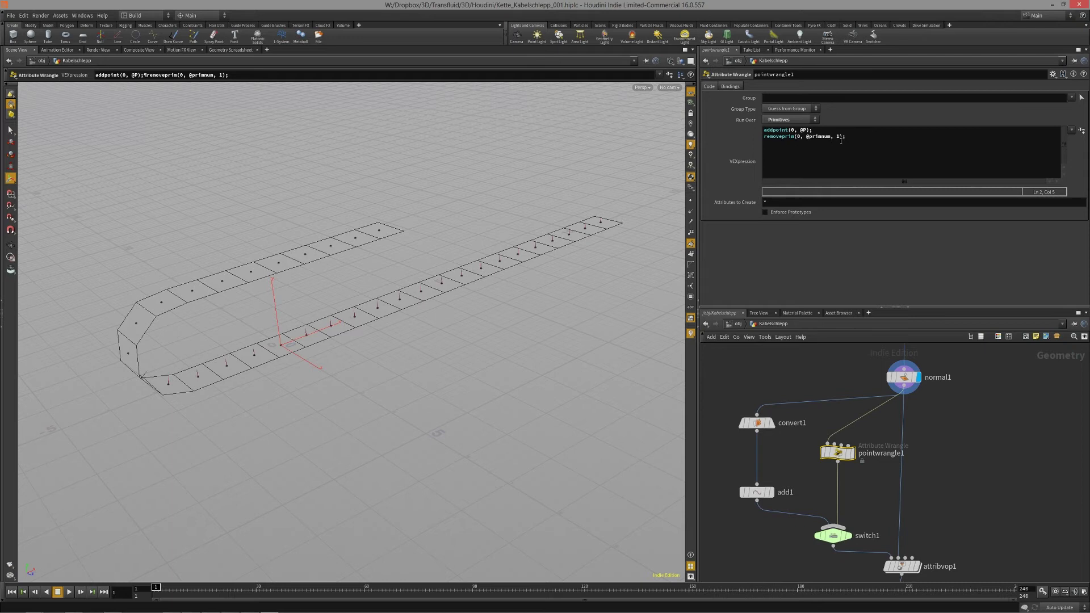
middle_drag(971, 431, 977, 416)
click(857, 442)
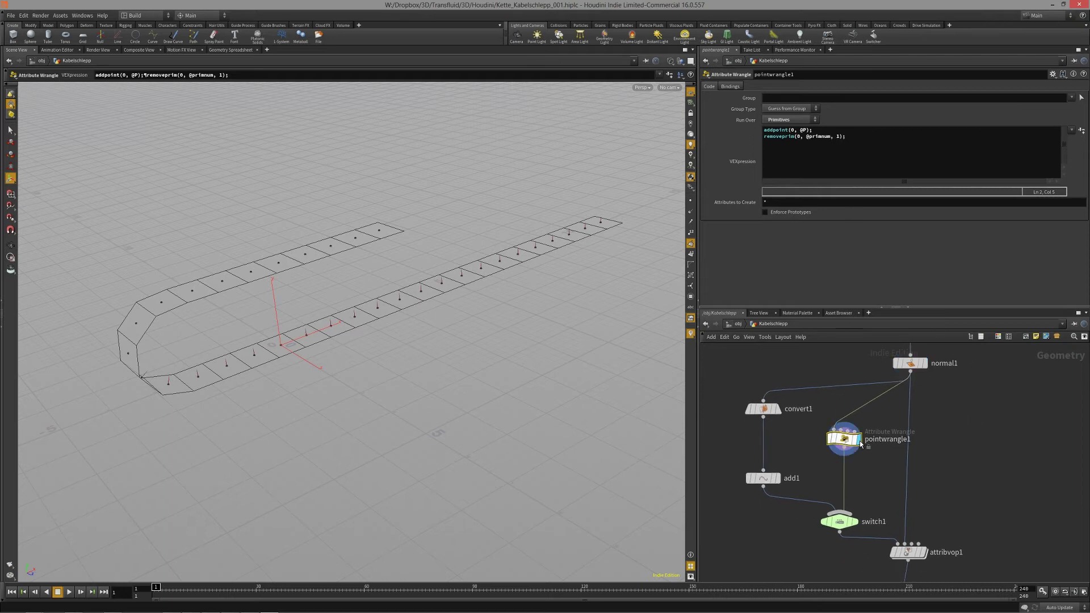
alt+drag(495, 370, 478, 334)
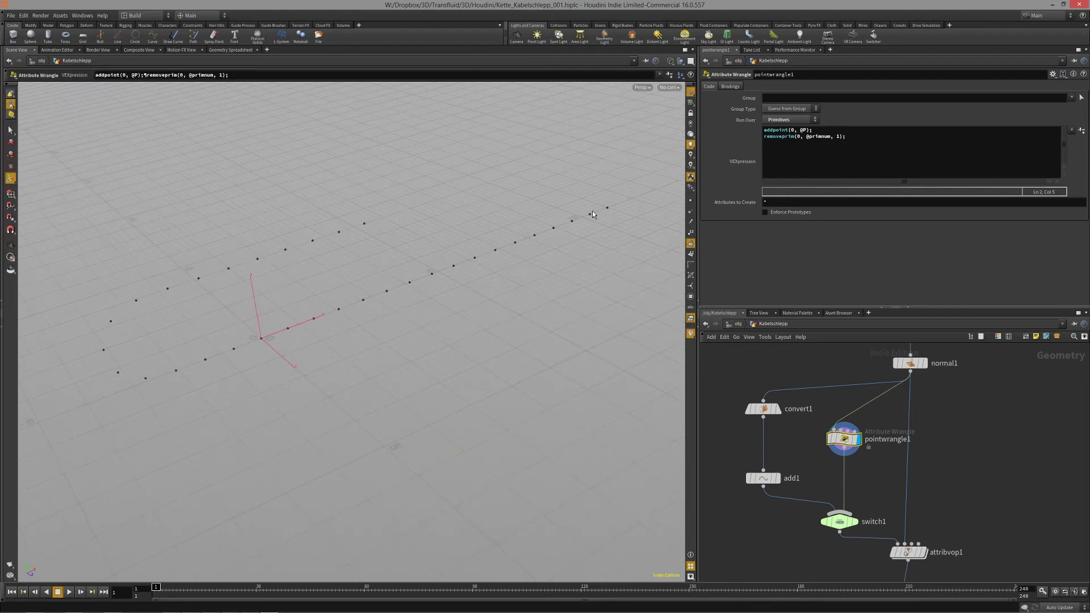
drag(434, 353, 336, 413)
middle_drag(793, 436, 812, 440)
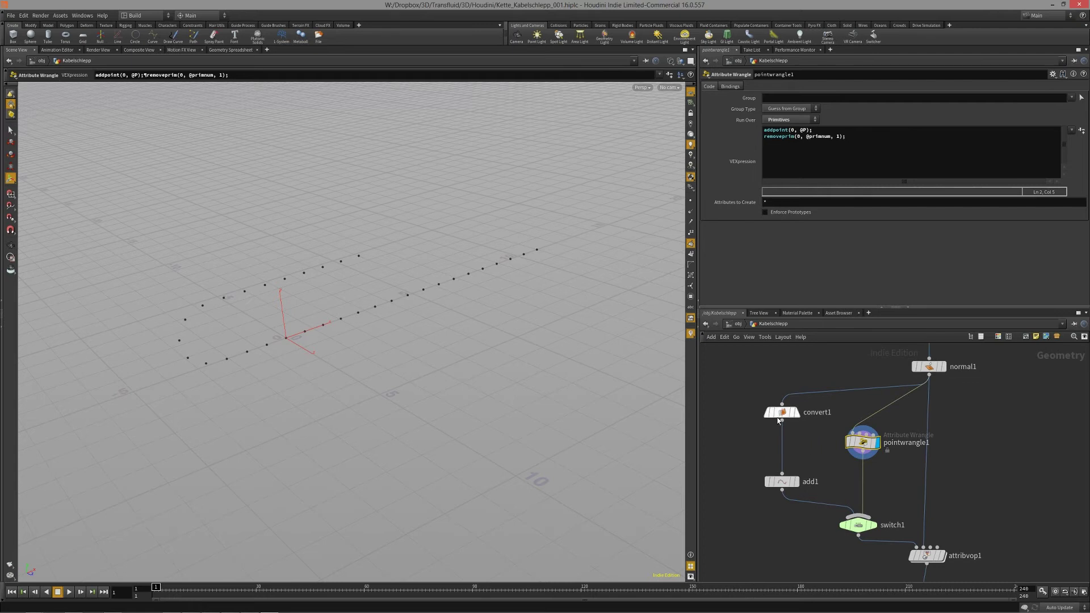
Display the output of the convert1 node and inspect the circles along the bent chain path
click(795, 419)
click(798, 416)
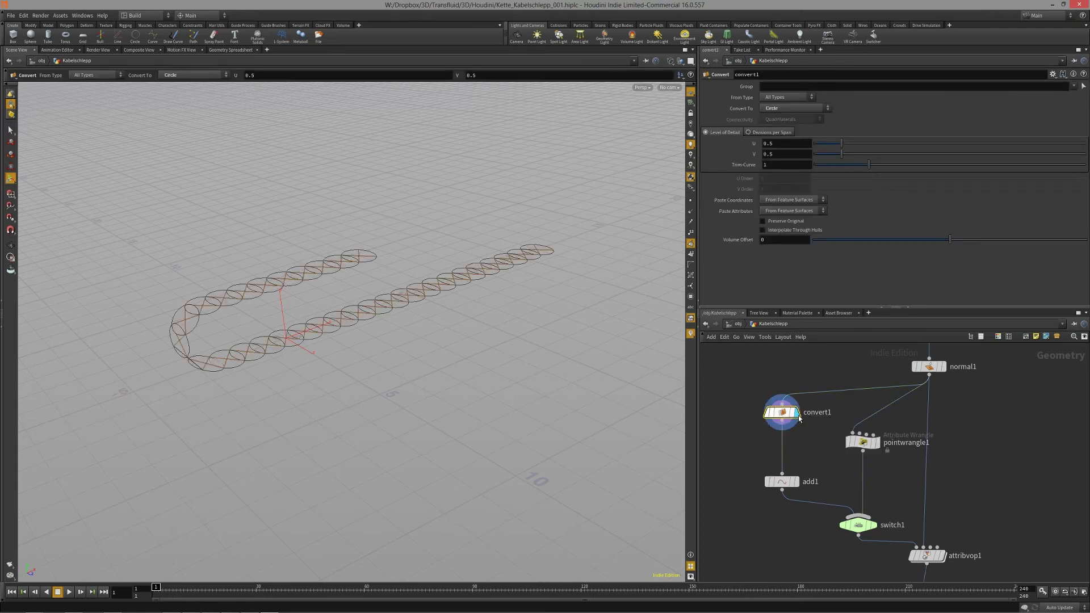
alt+drag(457, 363, 421, 345)
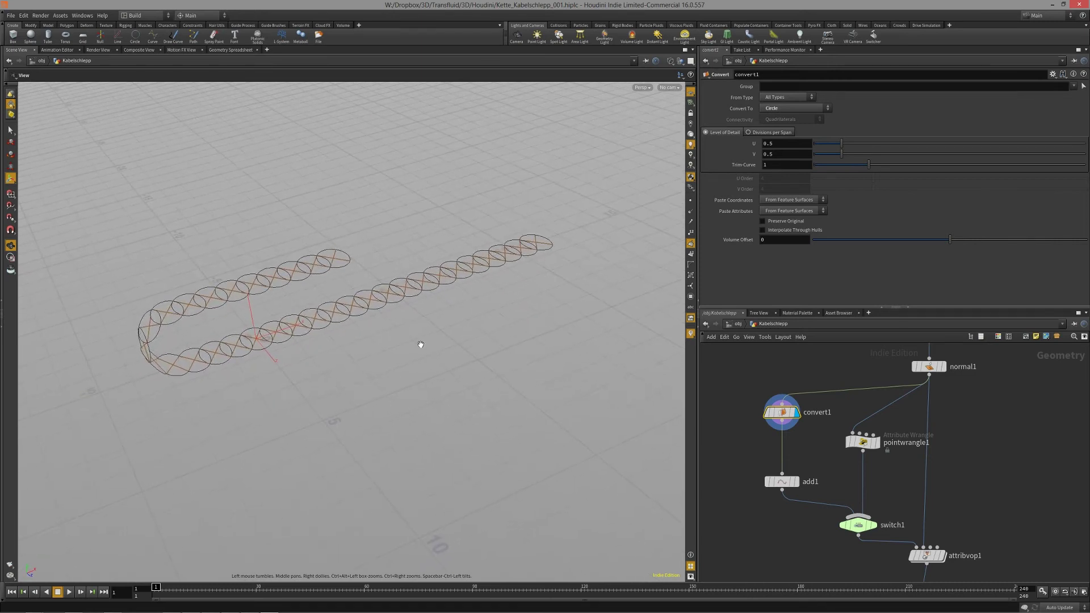
mouse_move(371, 346)
middle_down()
mouse_move(396, 334)
mouse_move(368, 360)
middle_up()
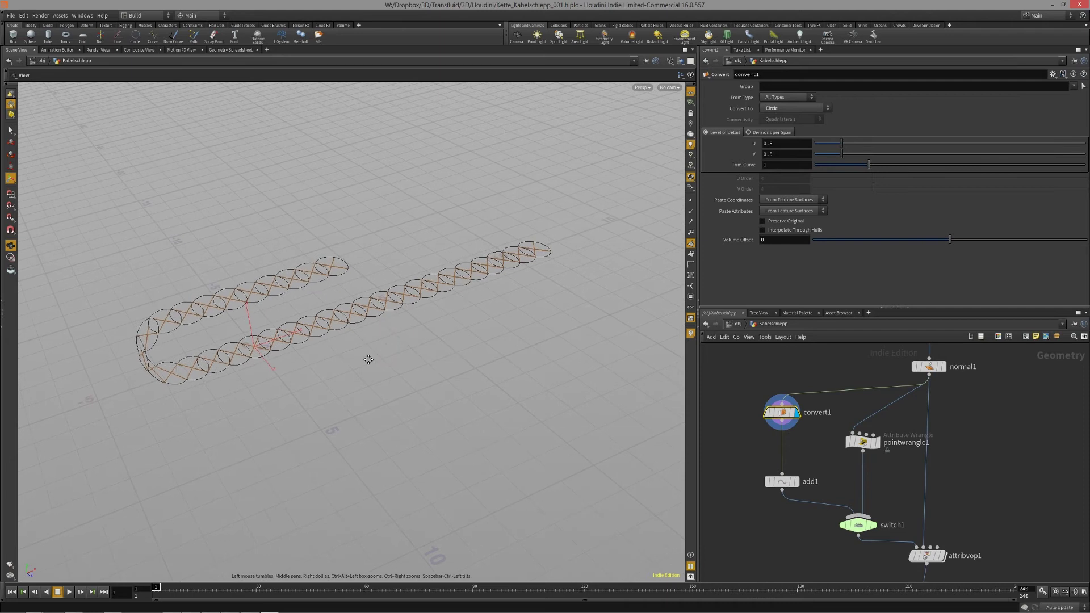
key(Return)
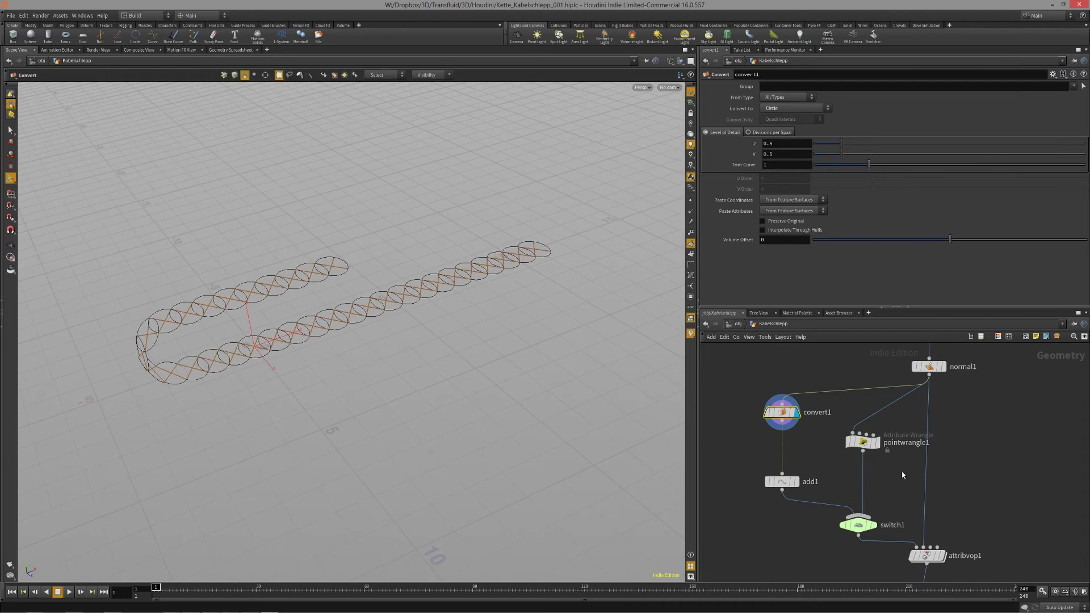
drag(783, 415, 784, 417)
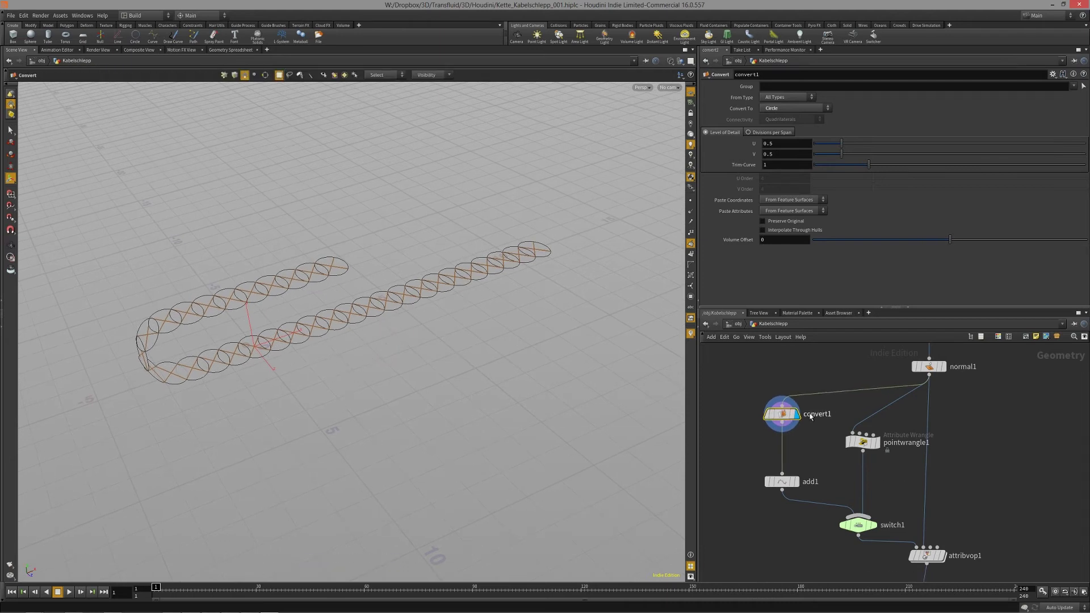
Try the Smooth Shaded viewport shading on the converted circles
click(675, 62)
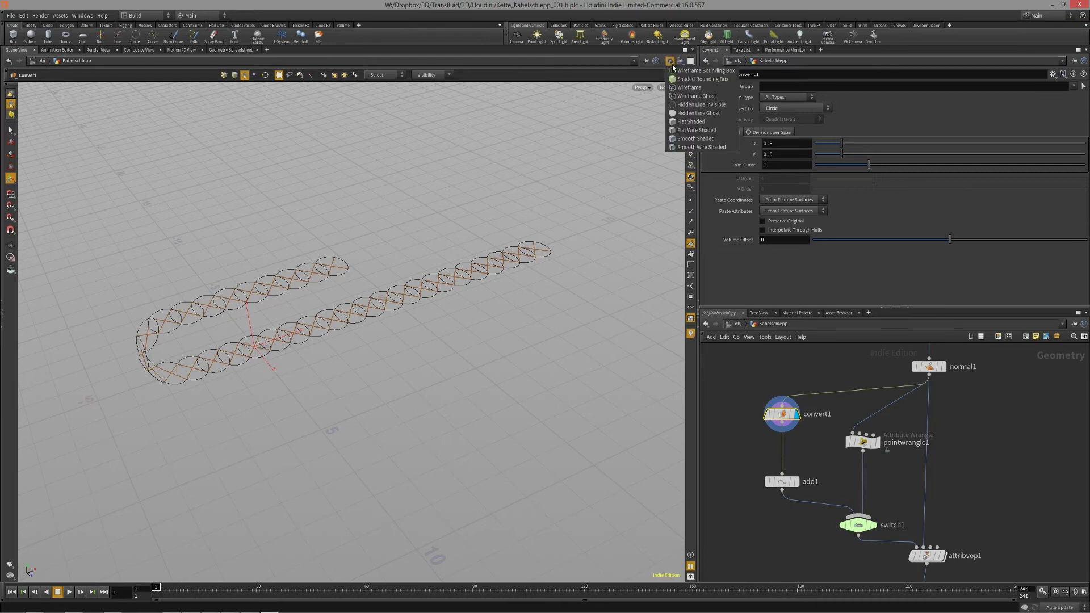
click(696, 140)
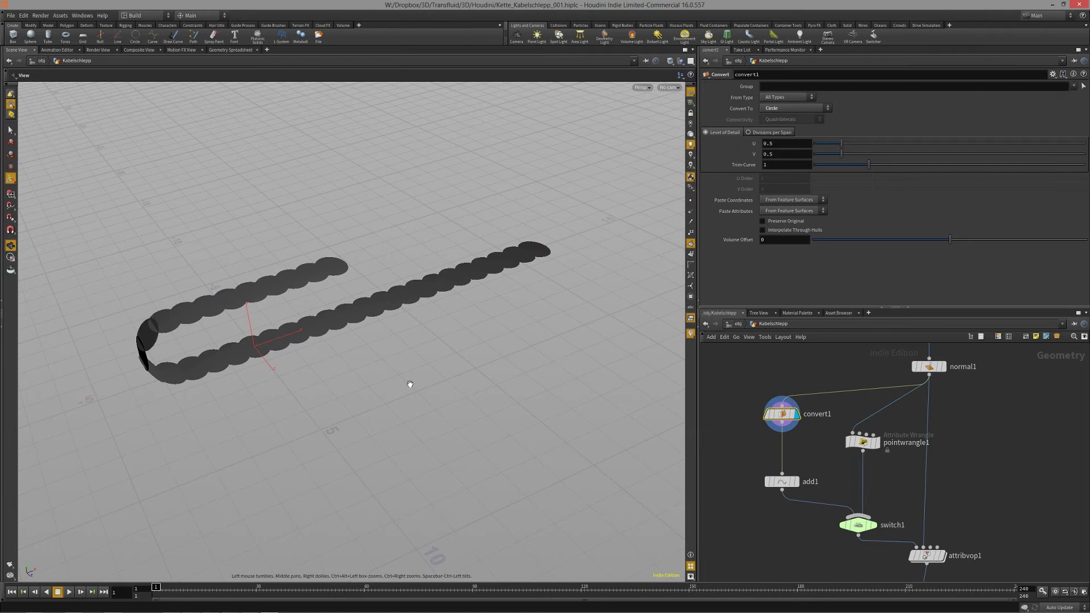
alt+drag(409, 382, 433, 365)
Set the viewport shading to Flat Wire Shaded and inspect the overlapping circles up close
click(670, 61)
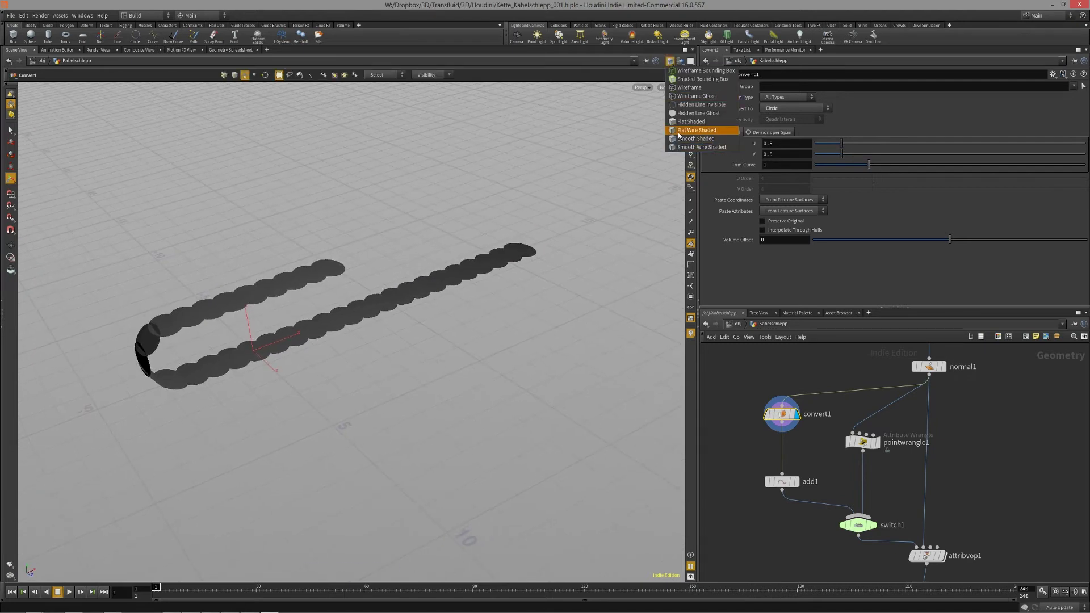
click(678, 131)
alt+drag(482, 297, 326, 375)
alt+right_drag(326, 374, 459, 314)
drag(458, 315, 328, 294)
key(Return)
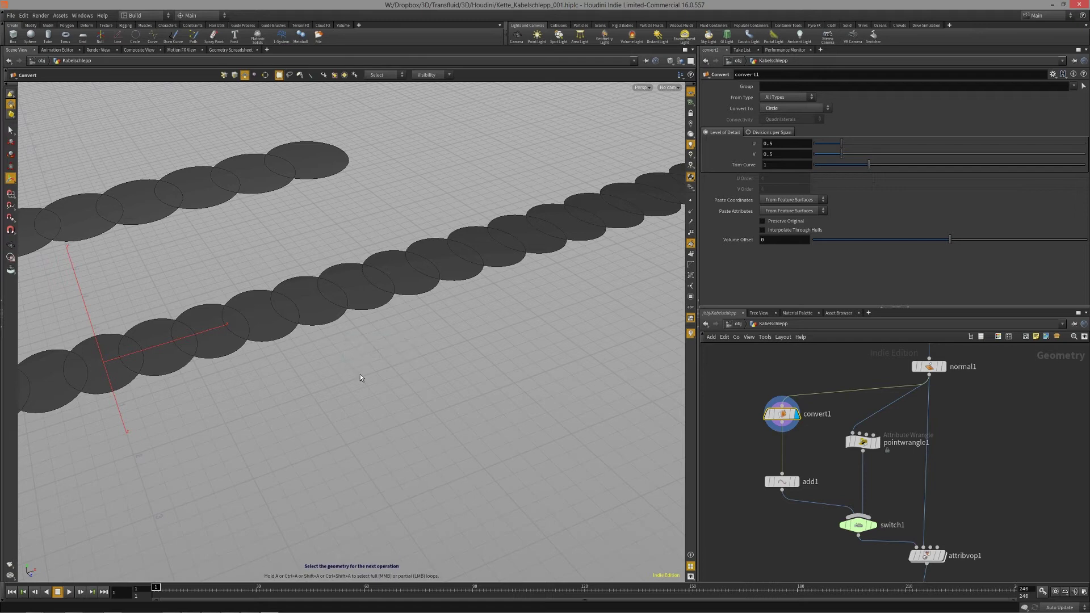
key(Escape)
drag(323, 409, 450, 400)
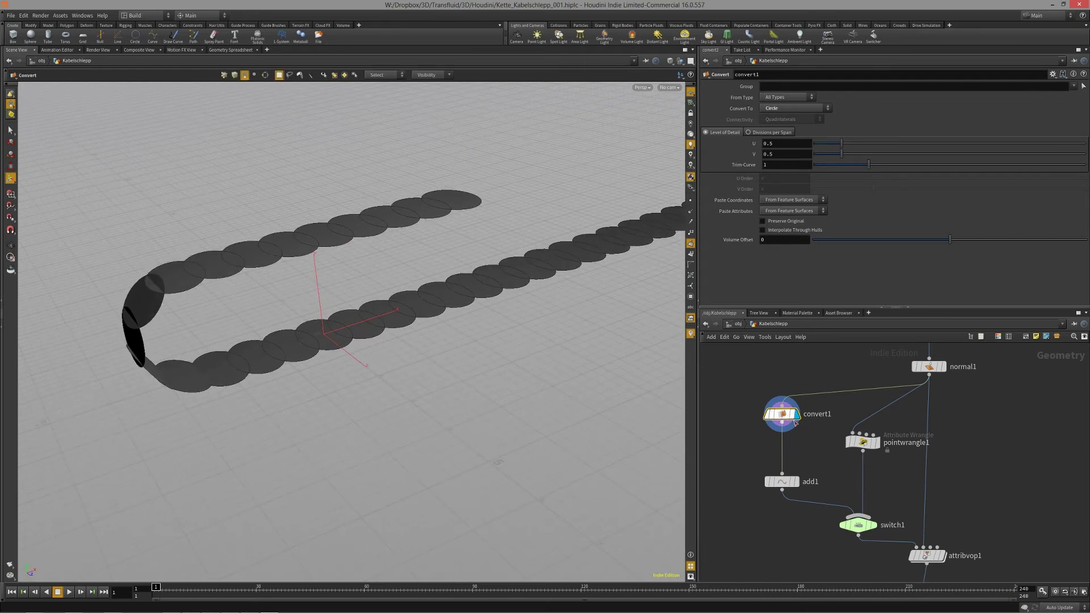
Open the convert1 node's info to check its point count and attributes, and close it
drag(783, 417, 784, 419)
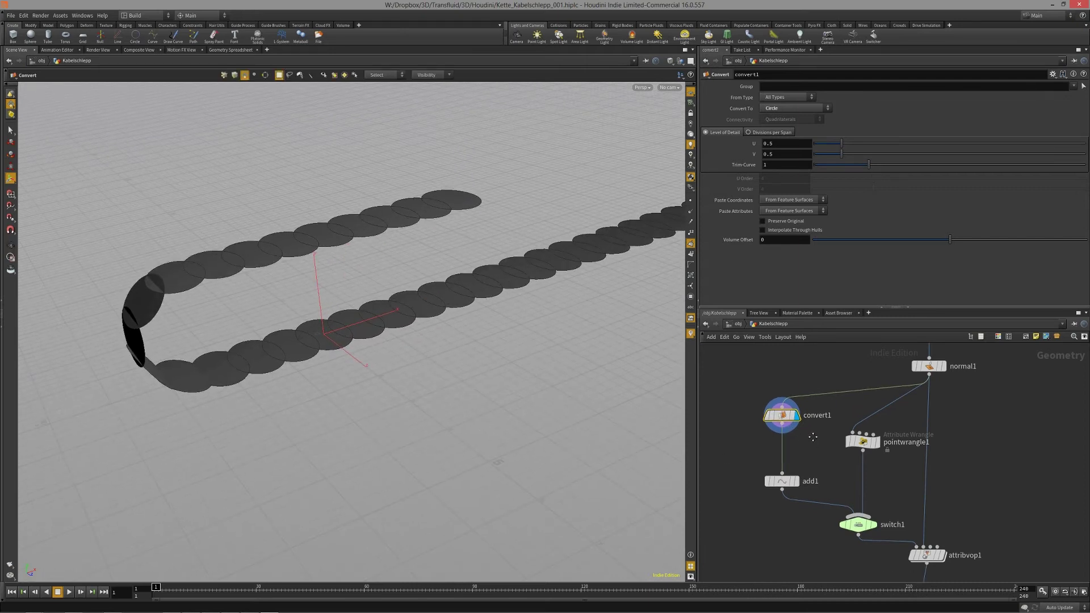
middle_drag(783, 419, 782, 408)
alt+drag(516, 346, 514, 355)
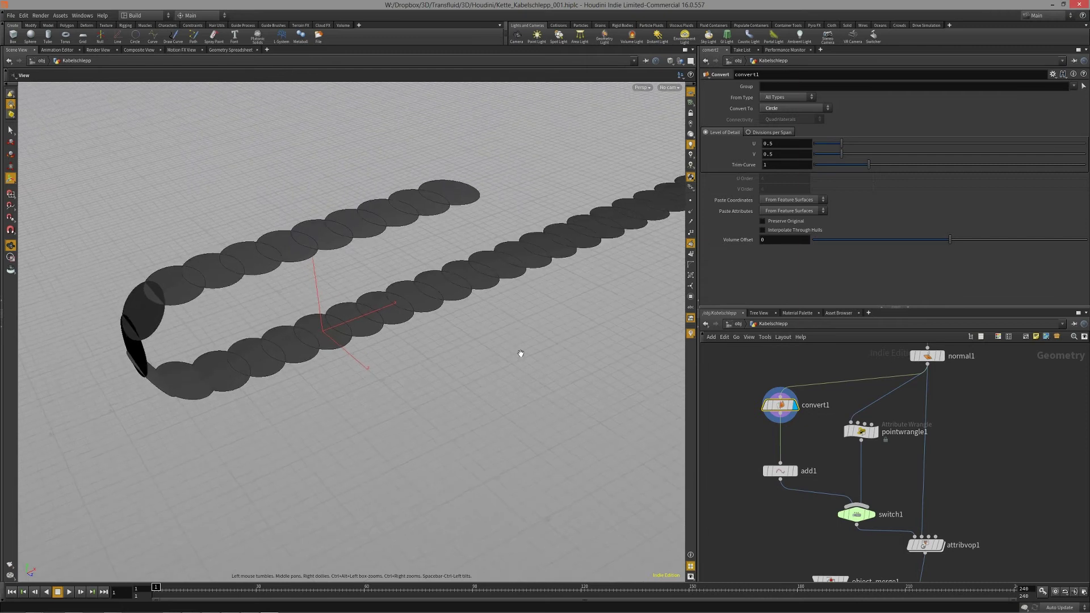
drag(521, 353, 499, 346)
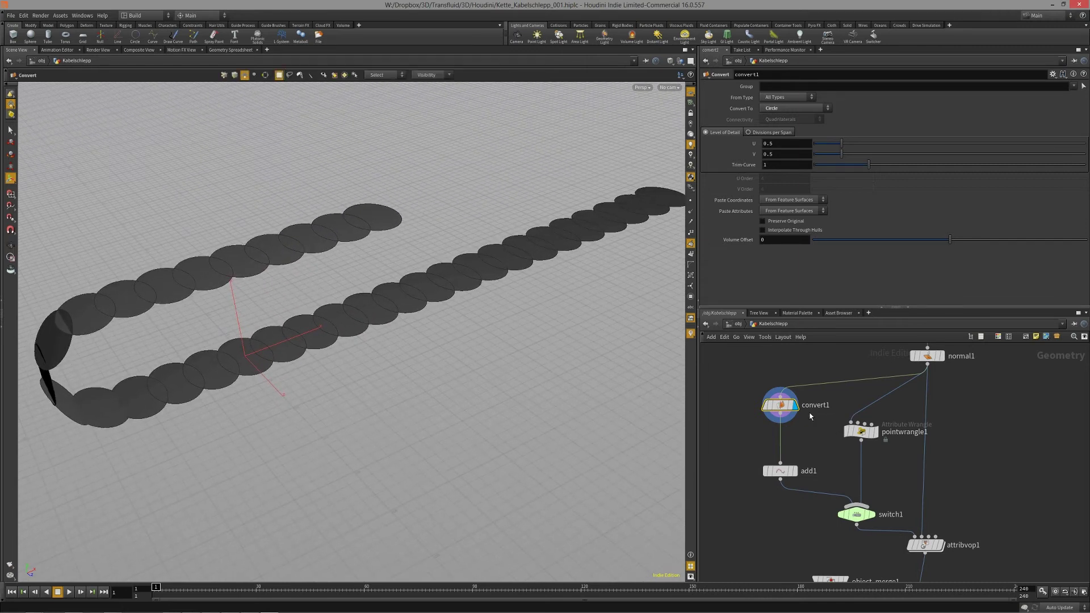
middle_click(786, 407)
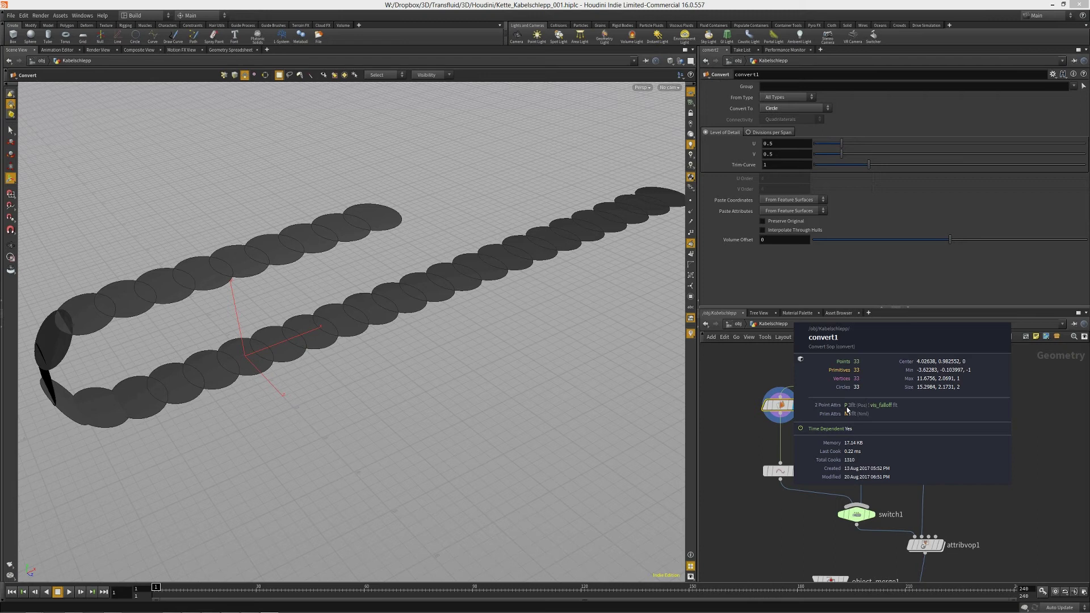
click(750, 442)
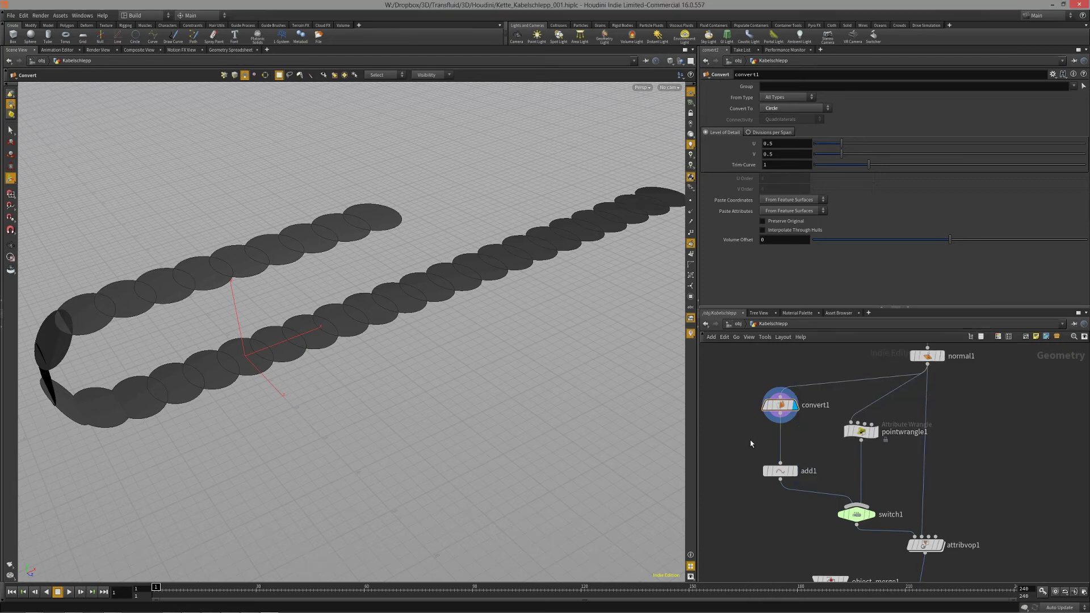
Display the output of the add1 node to inspect the points kept after deleting the circle geometry
middle_drag(750, 442, 754, 410)
click(785, 441)
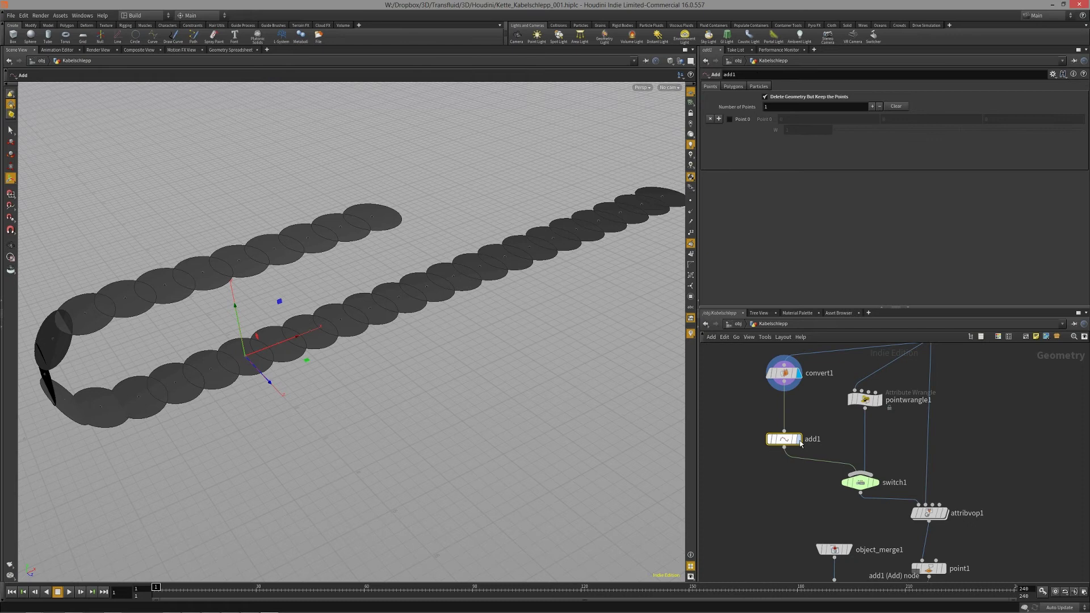
click(799, 439)
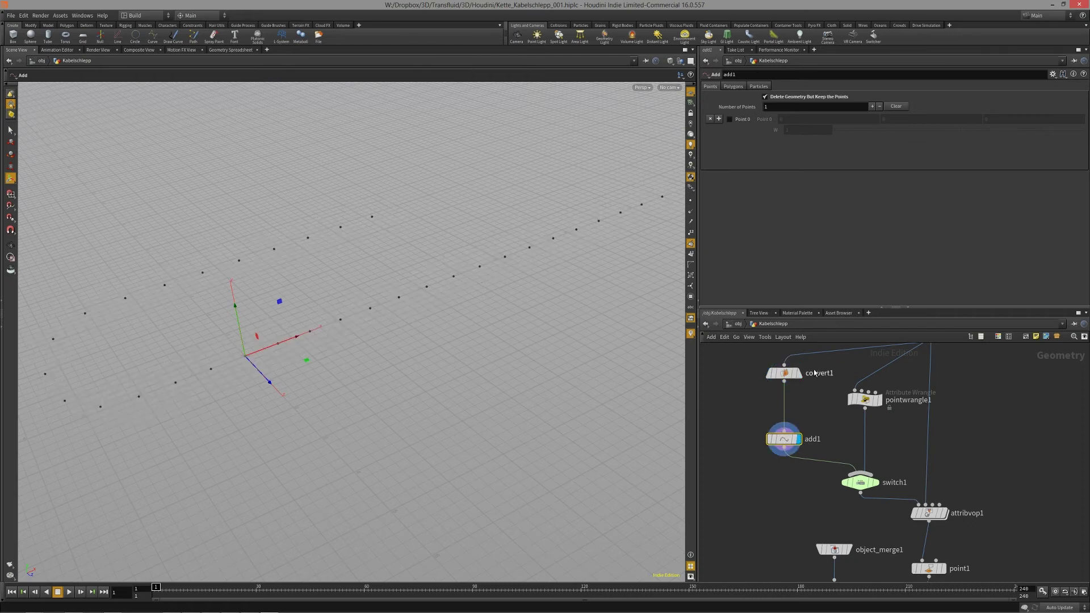
key(Escape)
drag(420, 365, 394, 357)
alt+middle_drag(394, 357, 363, 379)
drag(785, 443, 784, 442)
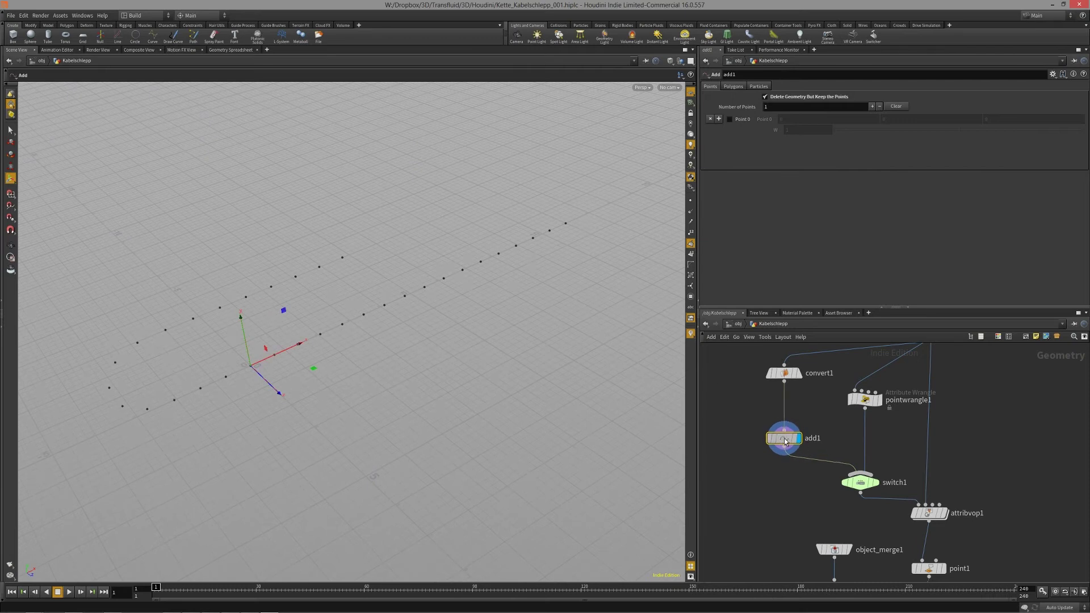
Scrub the timeline to frame 14 to preview how the add1 points travel along the bend
key(Escape)
drag(379, 504, 379, 462)
key(Return)
drag(166, 592, 198, 593)
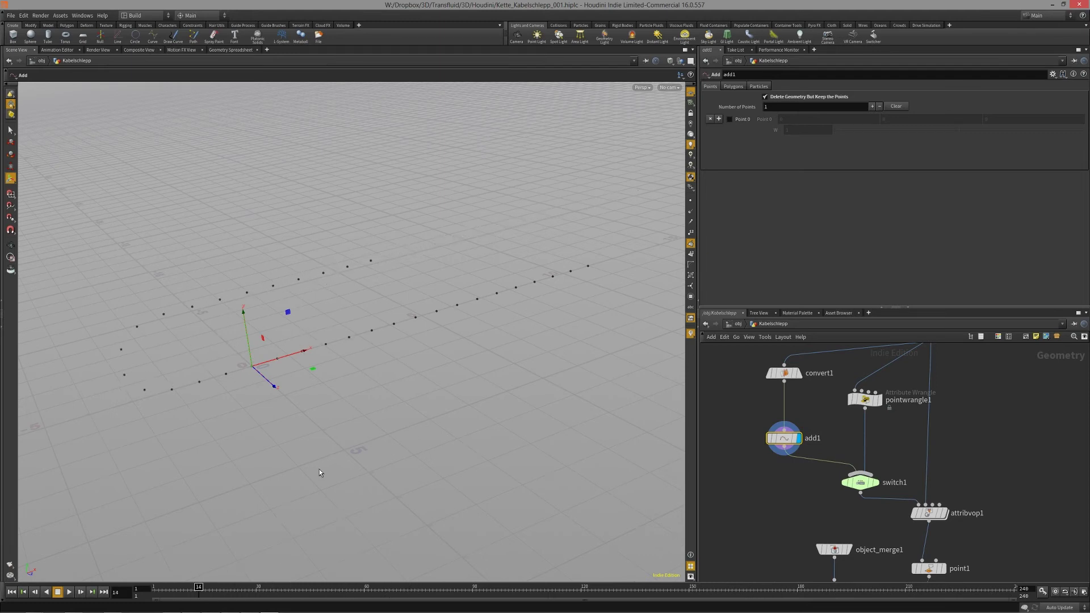
key(Escape)
drag(323, 440, 394, 410)
Display the output of the switch1 node and try its input selection, leaving it at 0
middle_drag(732, 499, 704, 485)
click(849, 473)
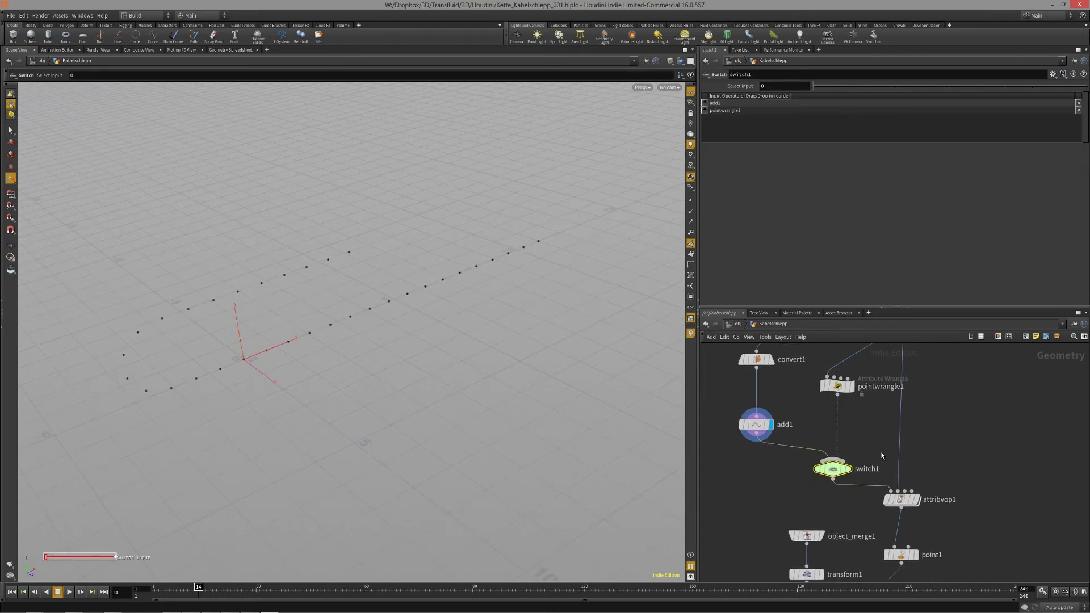
click(848, 469)
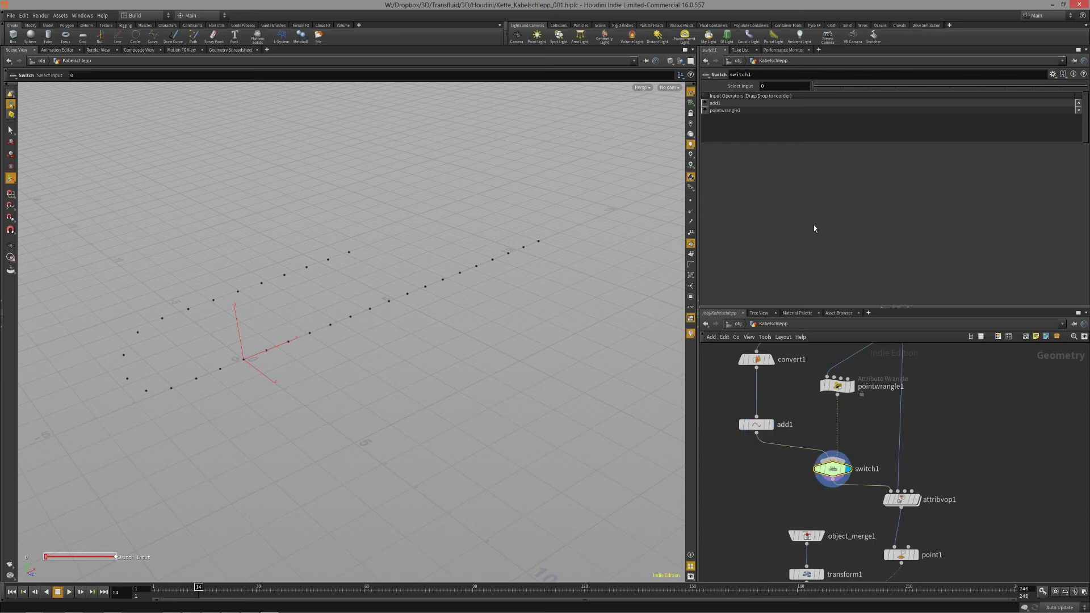
drag(815, 87, 779, 146)
middle_drag(984, 458, 928, 500)
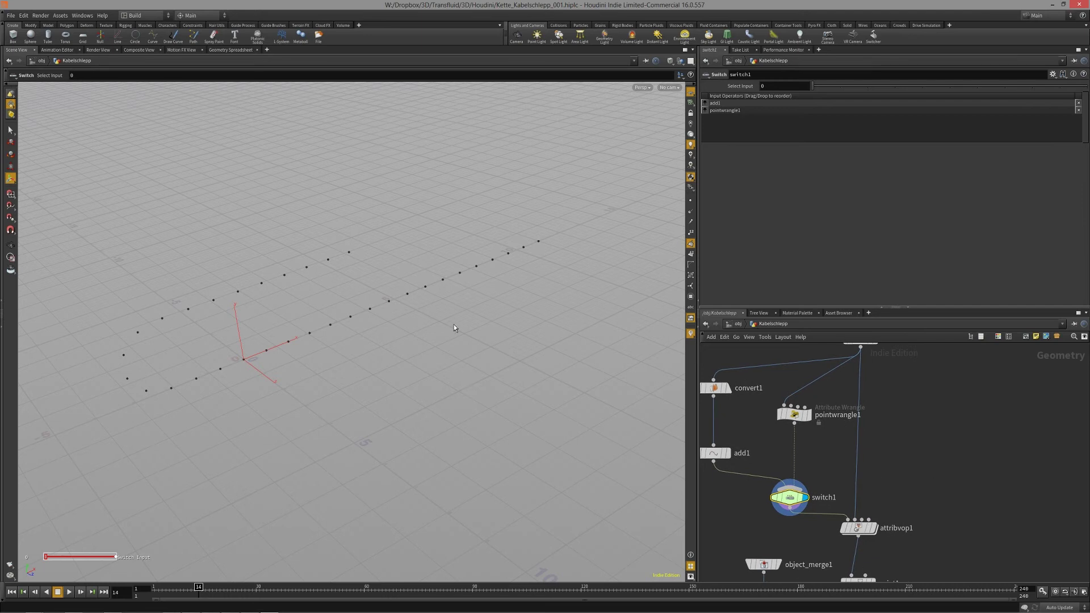
key(Escape)
drag(454, 327, 358, 314)
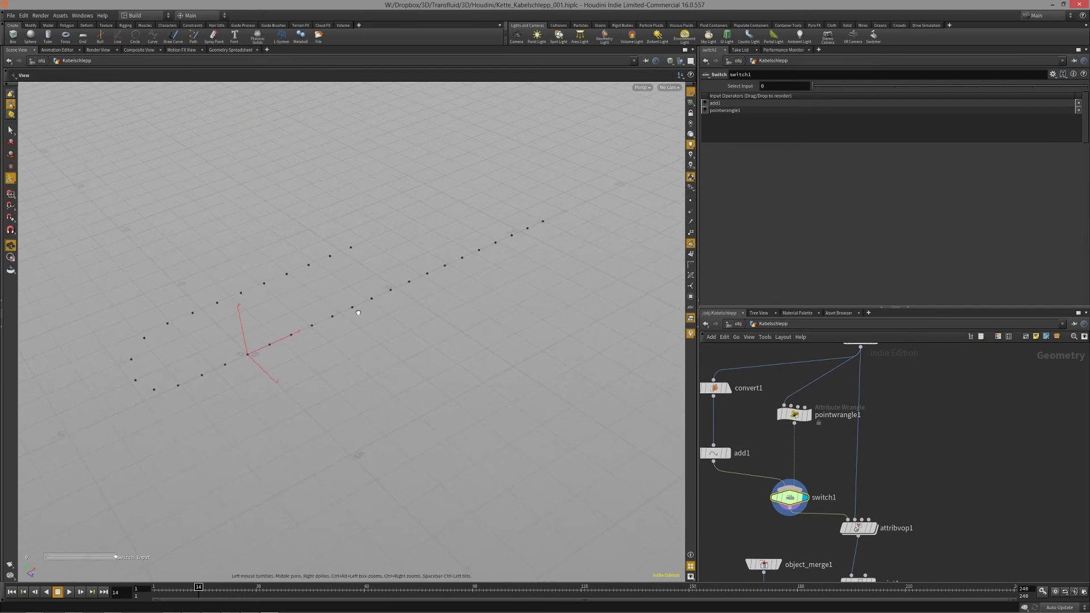
Display the output of the attribvop1 node and enlarge the network area around it
middle_drag(953, 509, 940, 458)
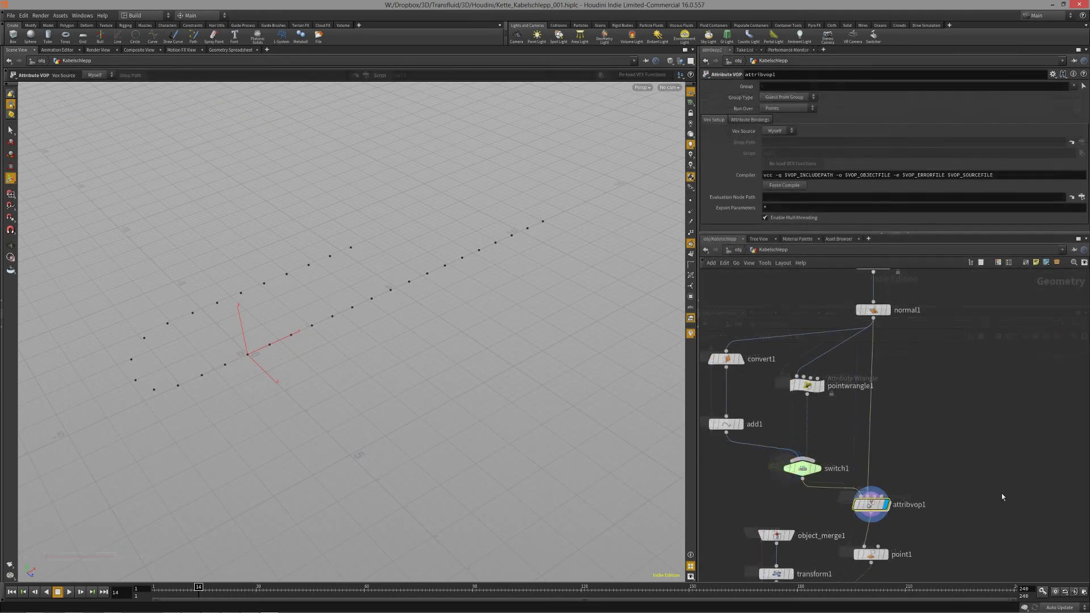
middle_drag(869, 504, 903, 488)
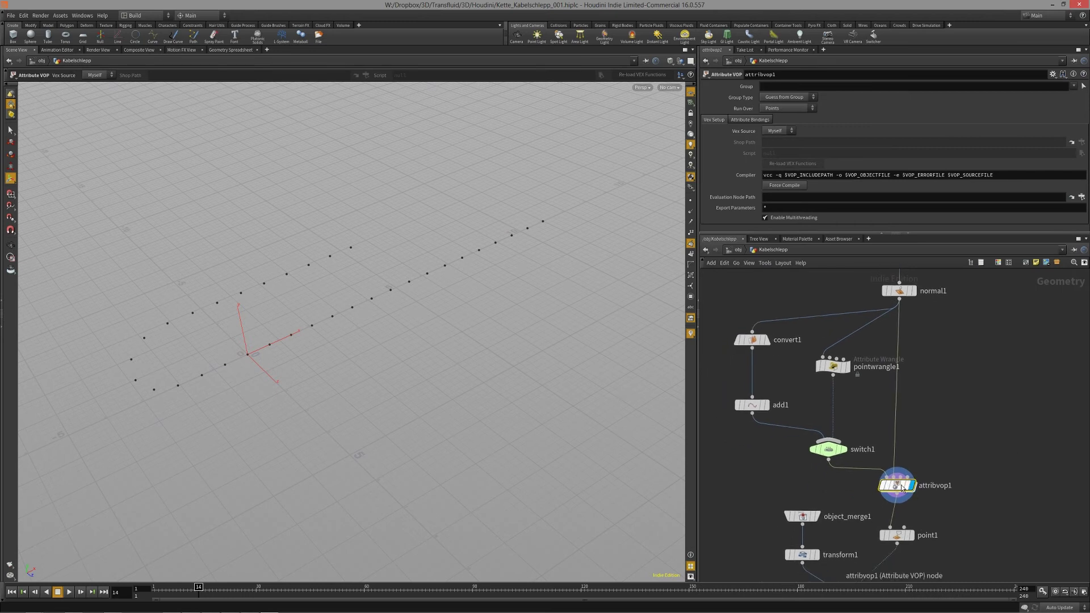
Display the output of the normal1 node to inspect the bent grid with its primitive normals
middle_drag(946, 372, 932, 414)
click(900, 340)
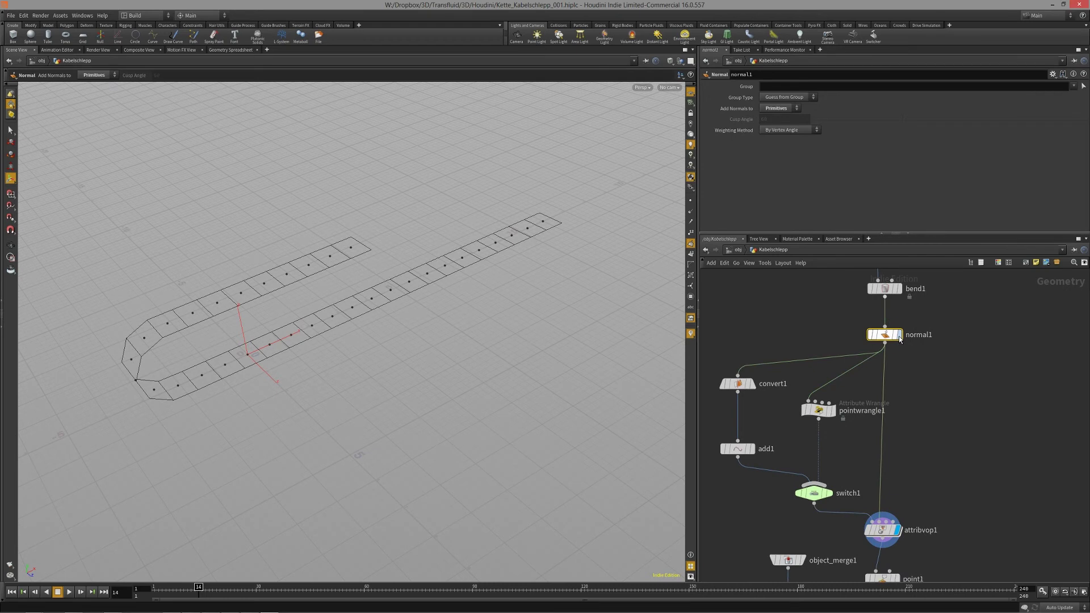
click(899, 336)
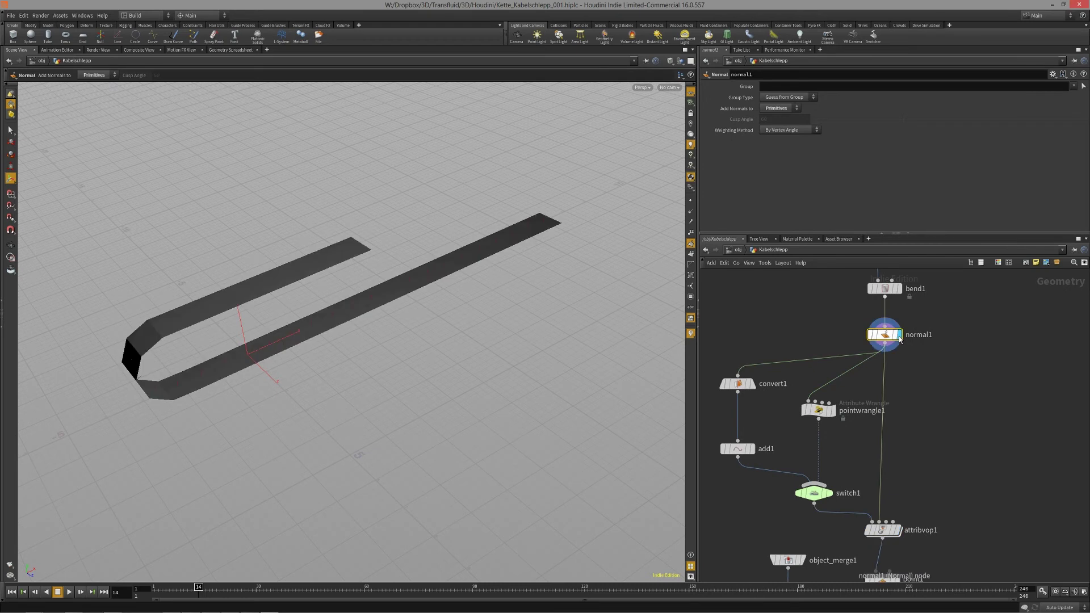
Set the viewport shading to Wireframe Ghost and look closely at the normals on the bent grid
click(670, 62)
click(685, 121)
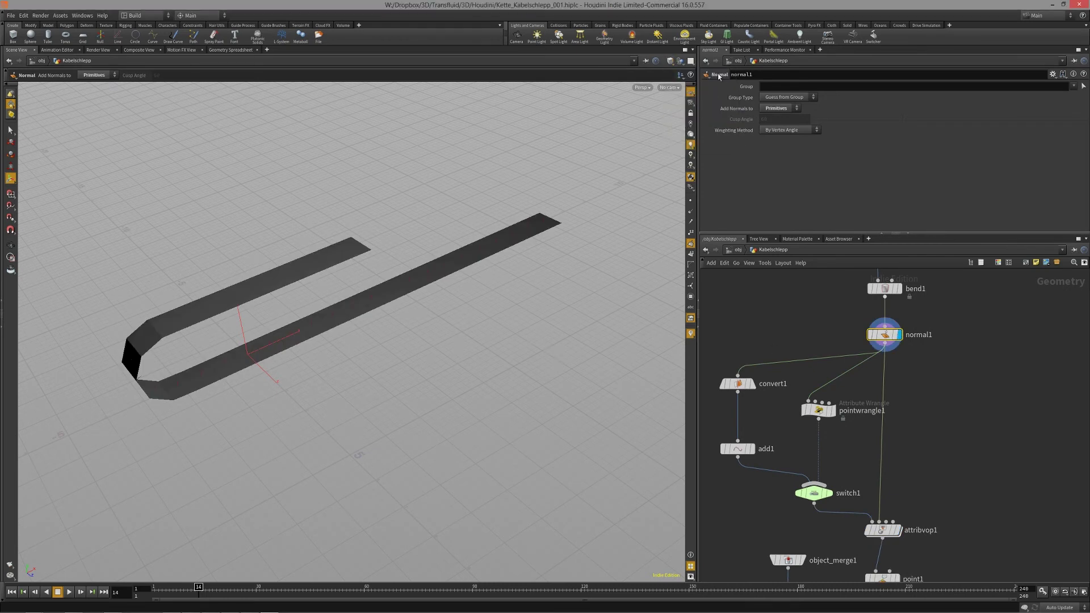
click(670, 61)
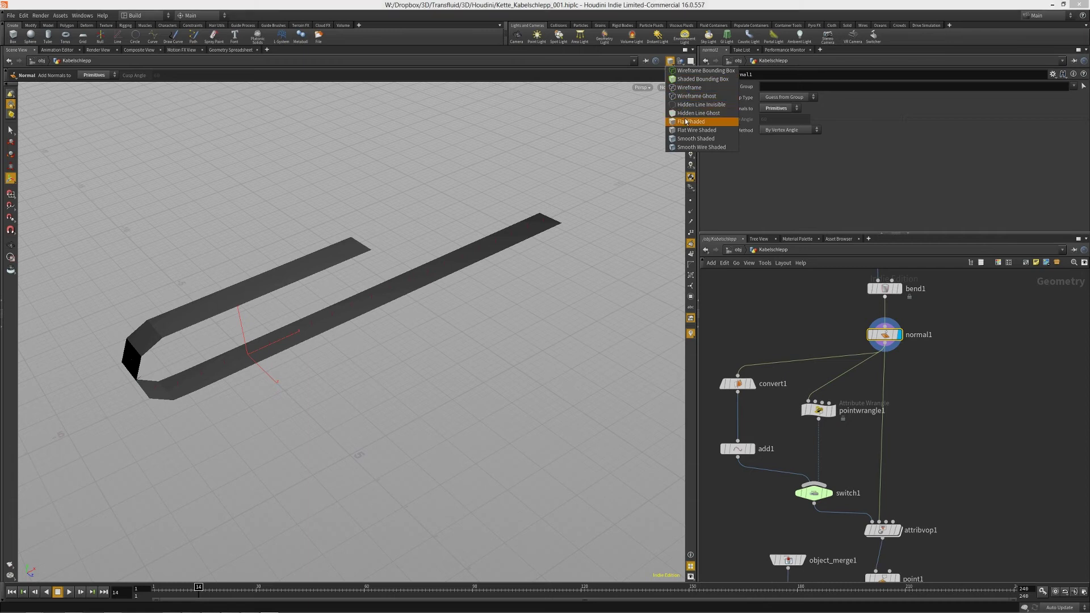
click(689, 96)
alt+right_drag(436, 287, 385, 289)
alt+drag(384, 290, 382, 280)
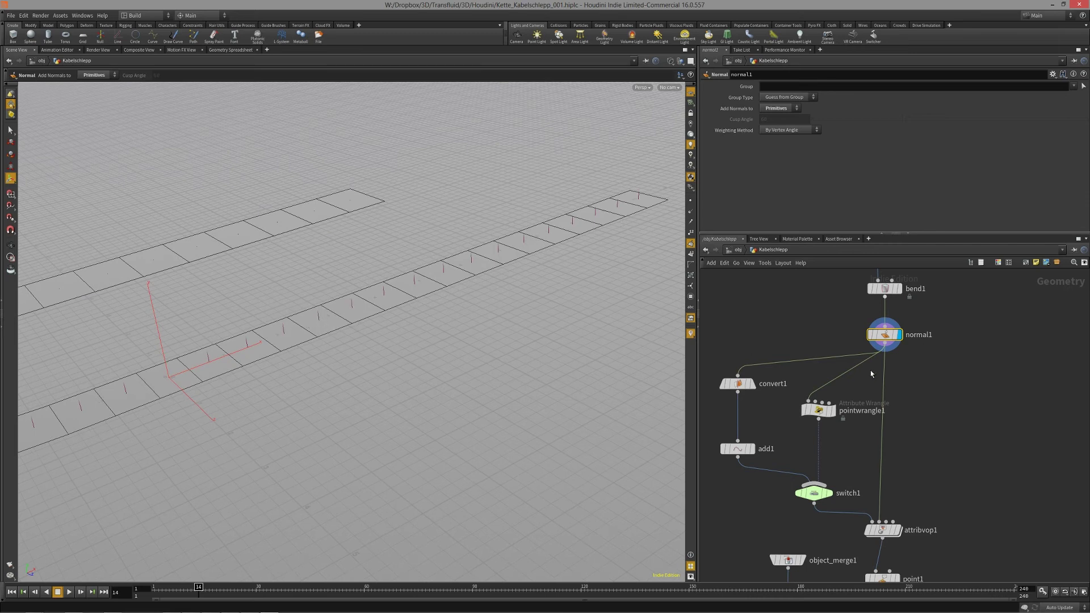
Select the attribvop1 node and scrub the timeline to frame 35 to follow the grid normals around the bend
middle_drag(931, 399, 928, 327)
click(881, 457)
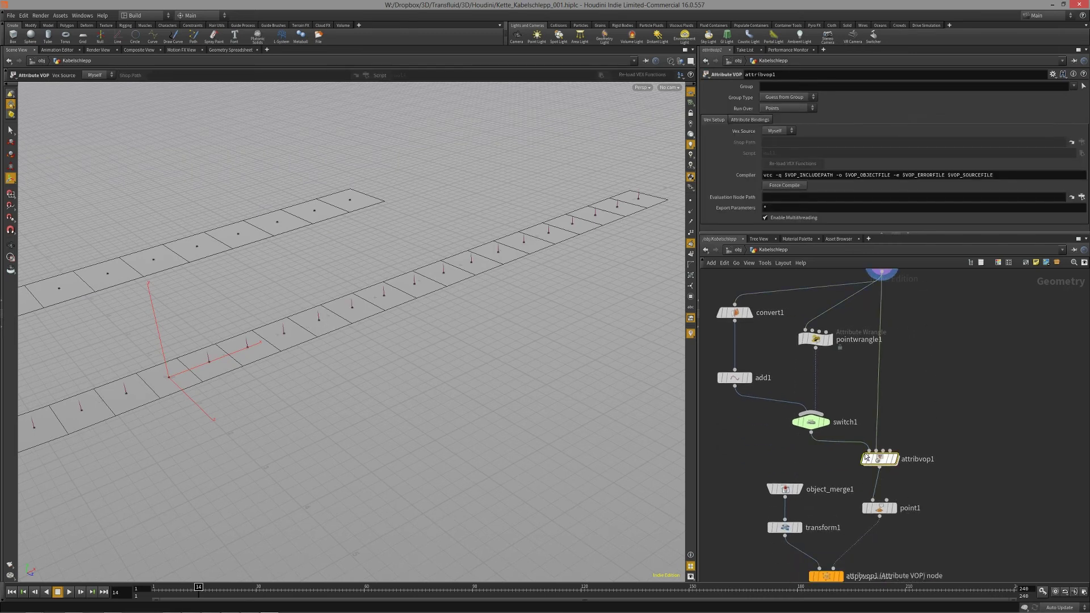
key(s)
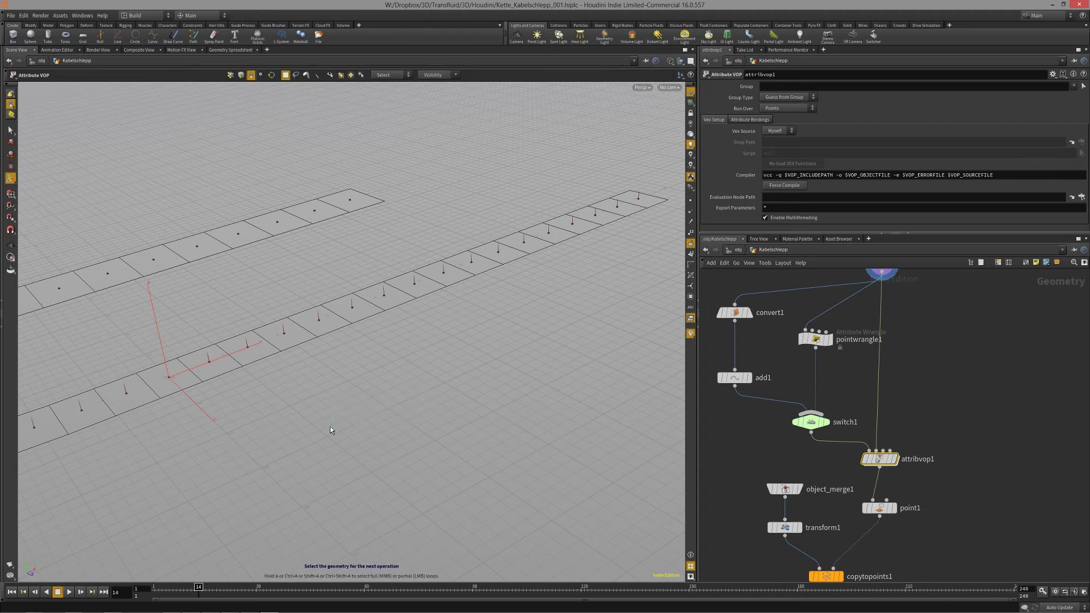
key(Escape)
middle_drag(280, 424, 488, 368)
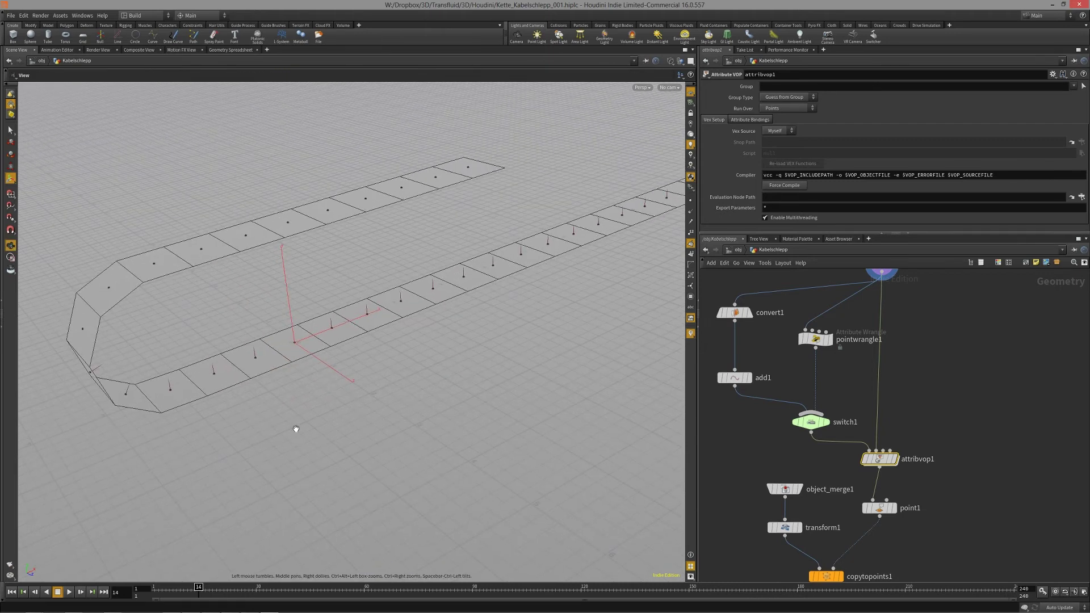
alt+drag(296, 429, 270, 404)
mouse_move(198, 592)
mouse_down()
mouse_move(170, 595)
mouse_move(188, 593)
mouse_up()
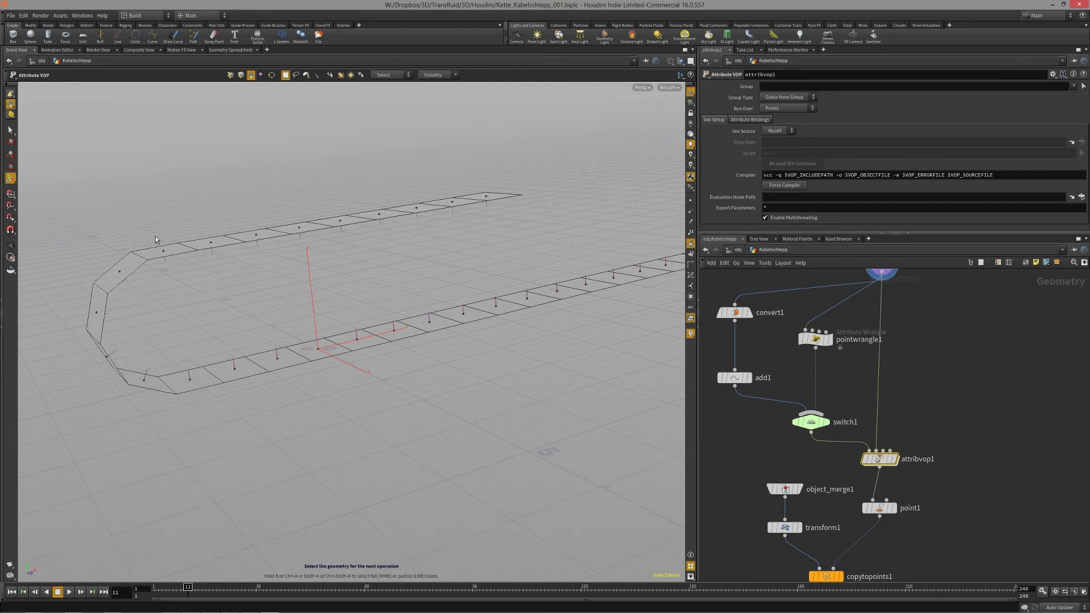
drag(238, 593, 386, 502)
drag(498, 404, 486, 428)
Display the output of the attribvop1 node and open its inner VEX network
middle_drag(999, 476, 997, 417)
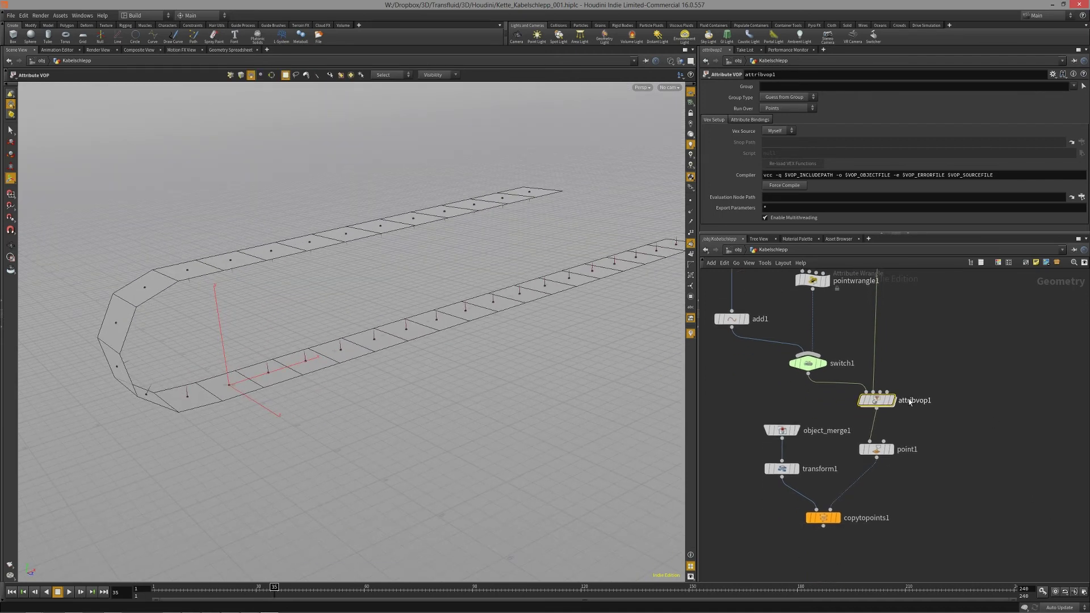
click(877, 401)
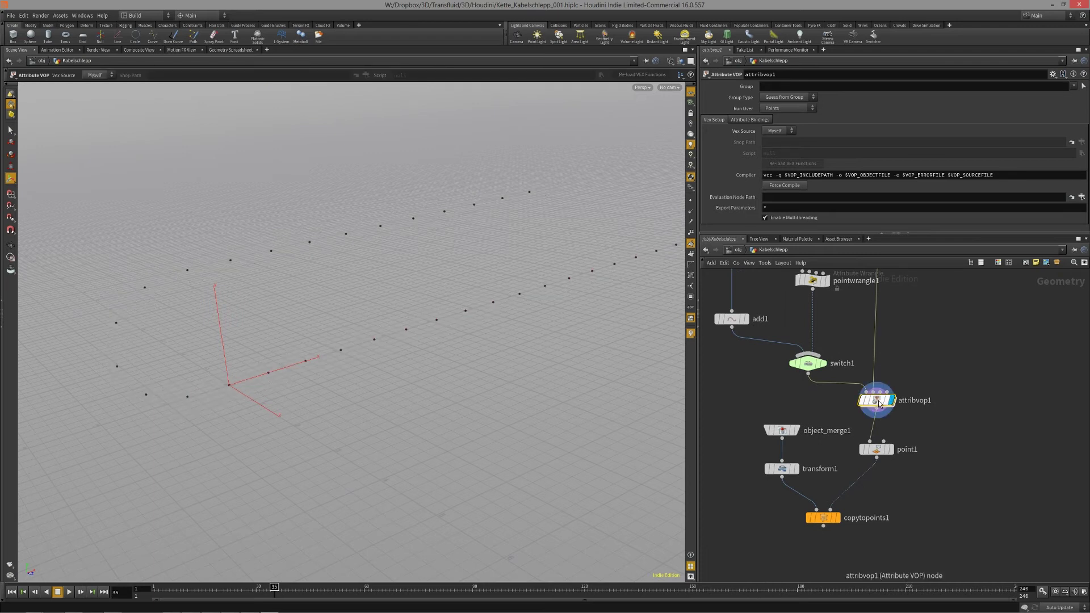
double_click(879, 401)
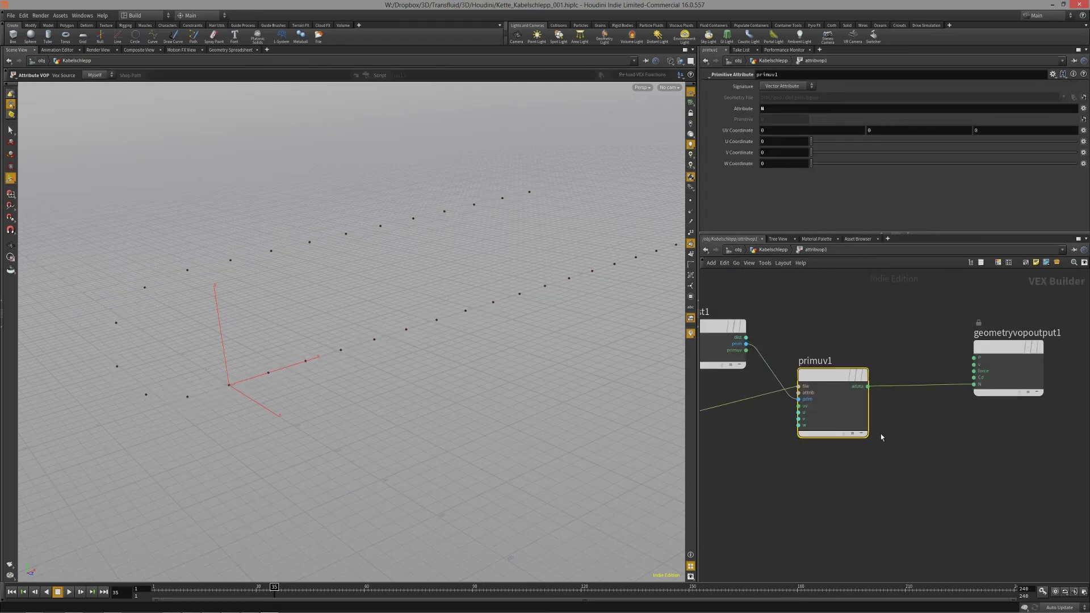
middle_drag(881, 433, 844, 518)
scroll(927, 491, down, 2)
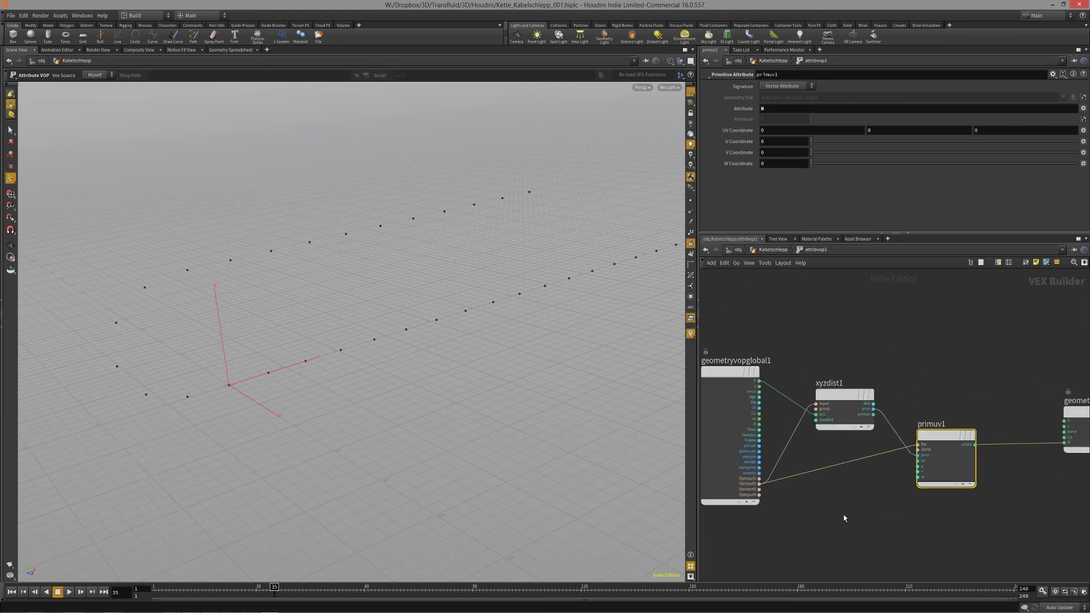
Widen the network area and examine the wiring between geometryvopglobal1, xyzdist1, primuv1 and geometryvopoutput1
drag(699, 284, 642, 285)
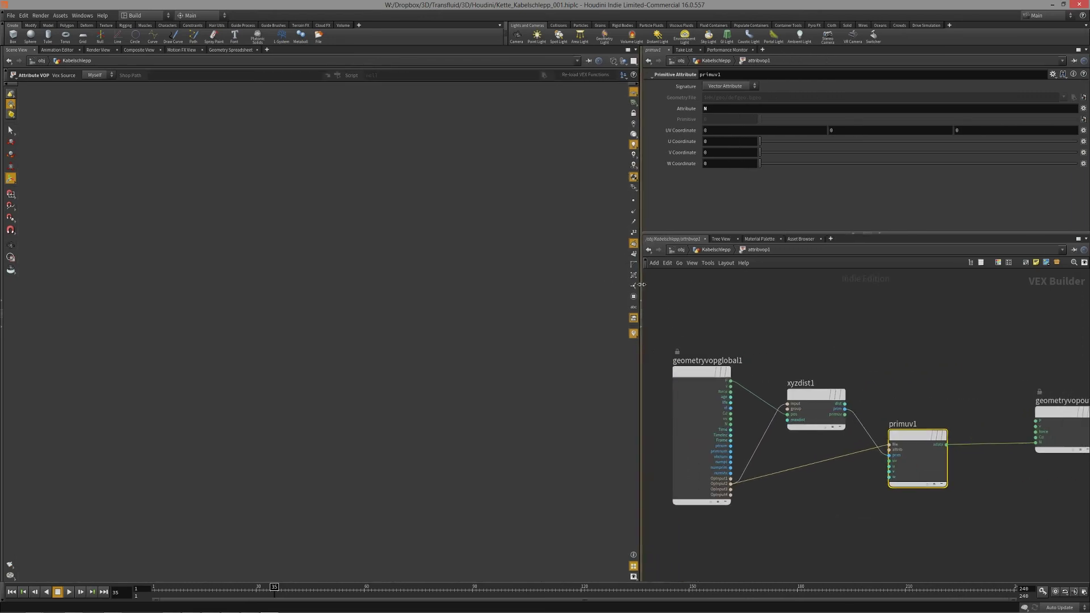
middle_drag(802, 312, 825, 335)
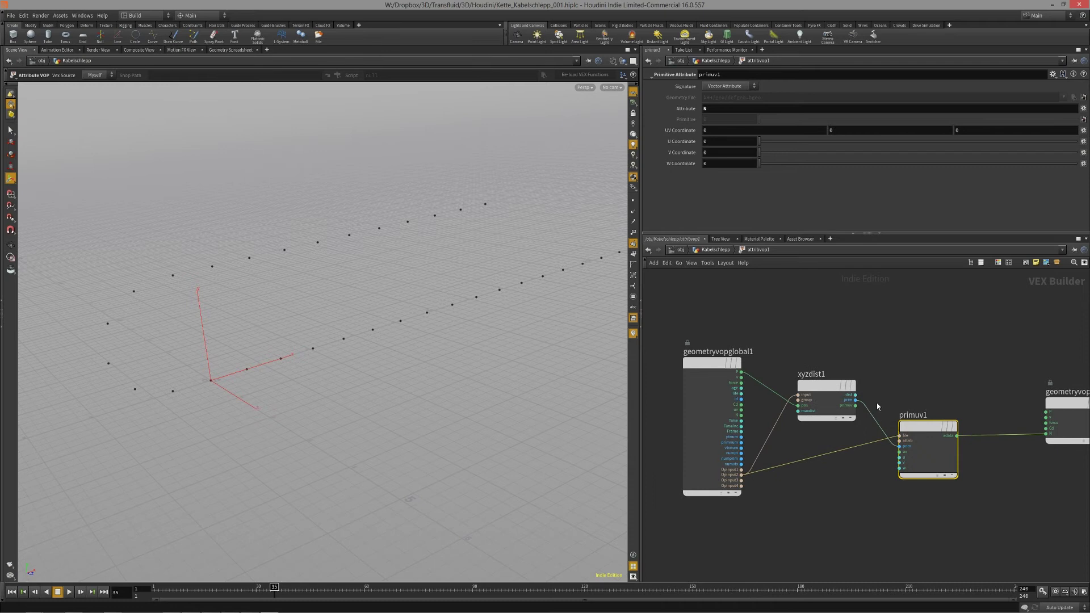
middle_drag(885, 489, 804, 468)
drag(849, 408, 859, 408)
middle_drag(897, 377, 934, 366)
drag(1025, 373, 1020, 372)
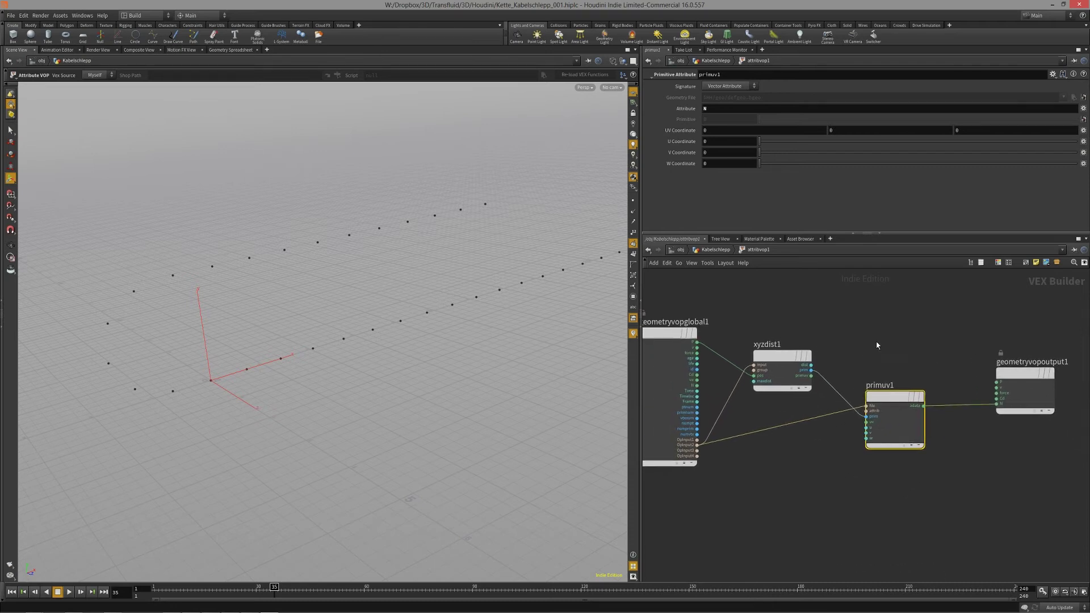
middle_drag(875, 343, 920, 342)
scroll(804, 478, up, 1)
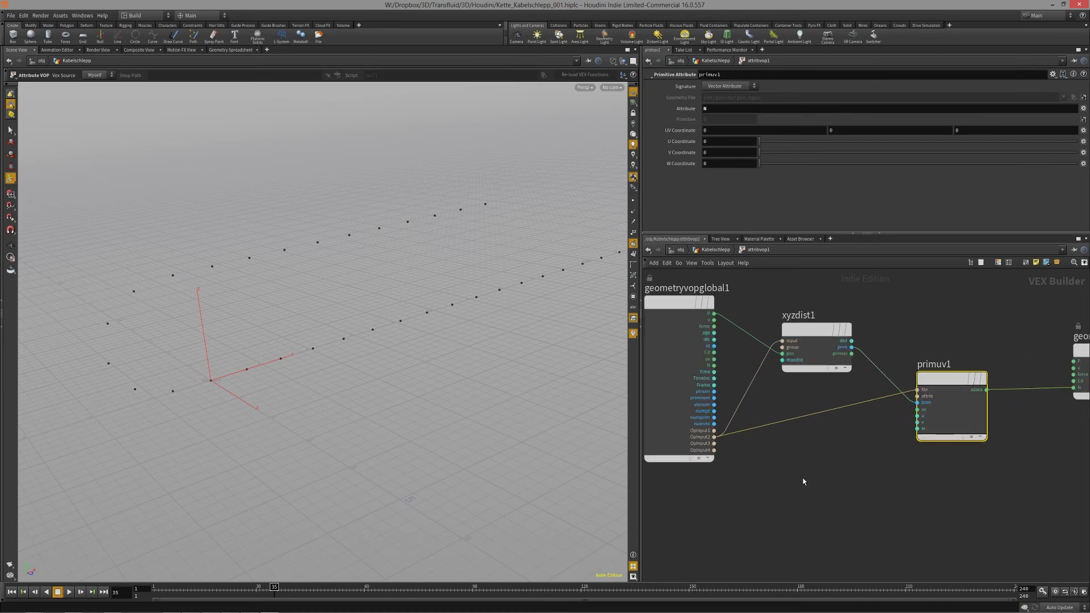
middle_drag(804, 477, 843, 510)
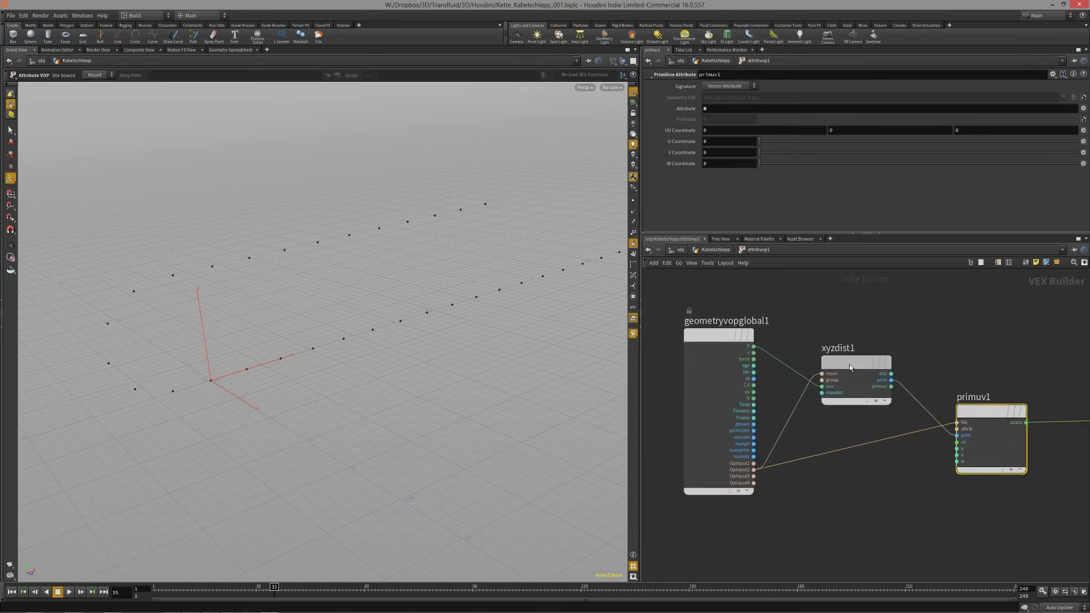
middle_drag(849, 366, 901, 360)
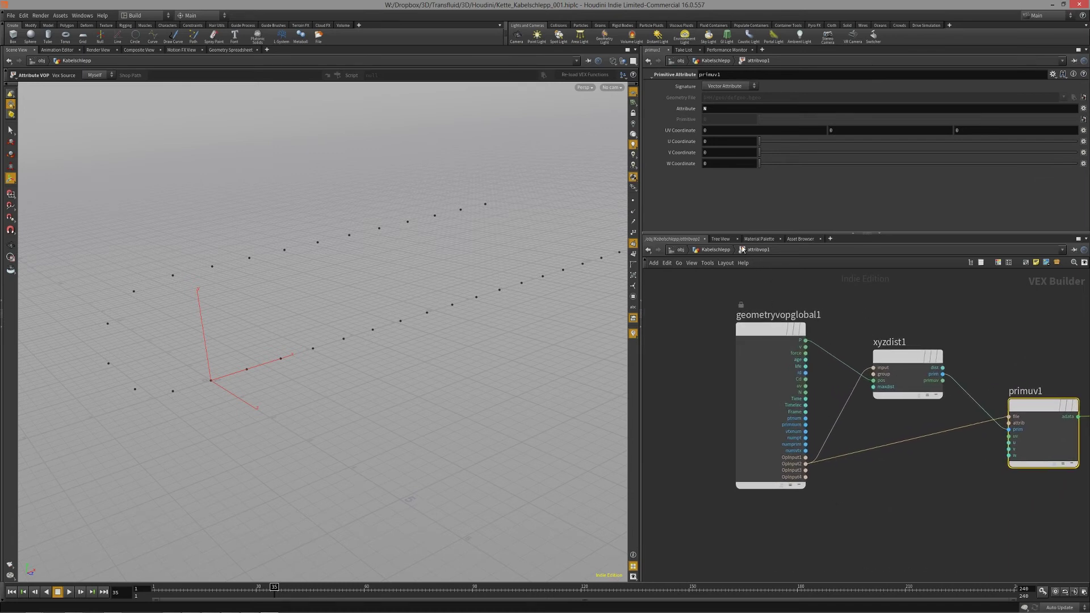
Return to the Kabelschlepp network and trace the attribvop1 inputs back to switch1 and normal1
click(720, 250)
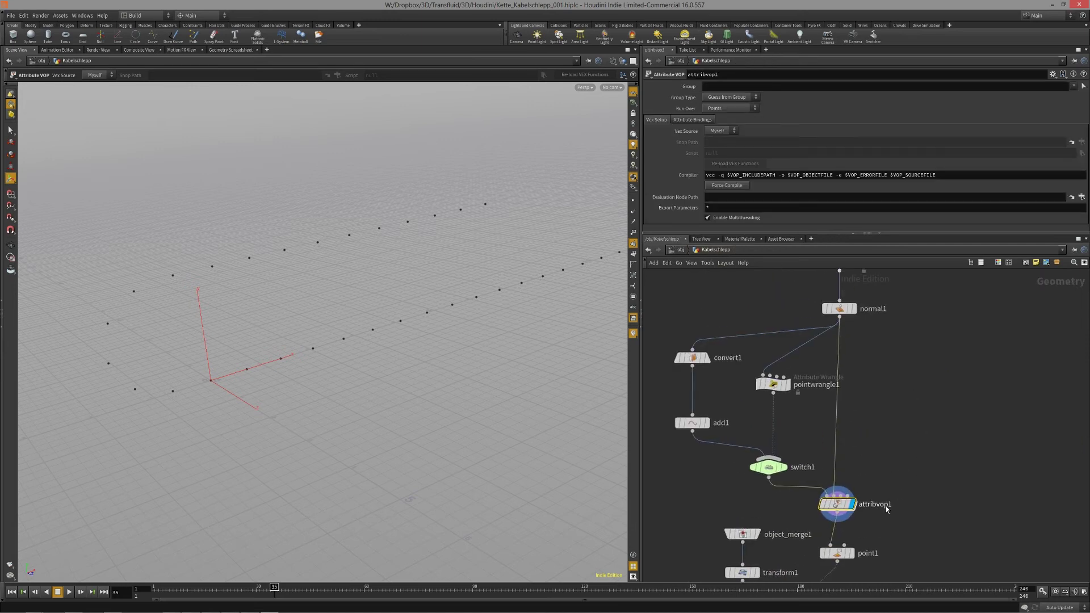
scroll(894, 485, up, 2)
middle_drag(870, 479, 929, 402)
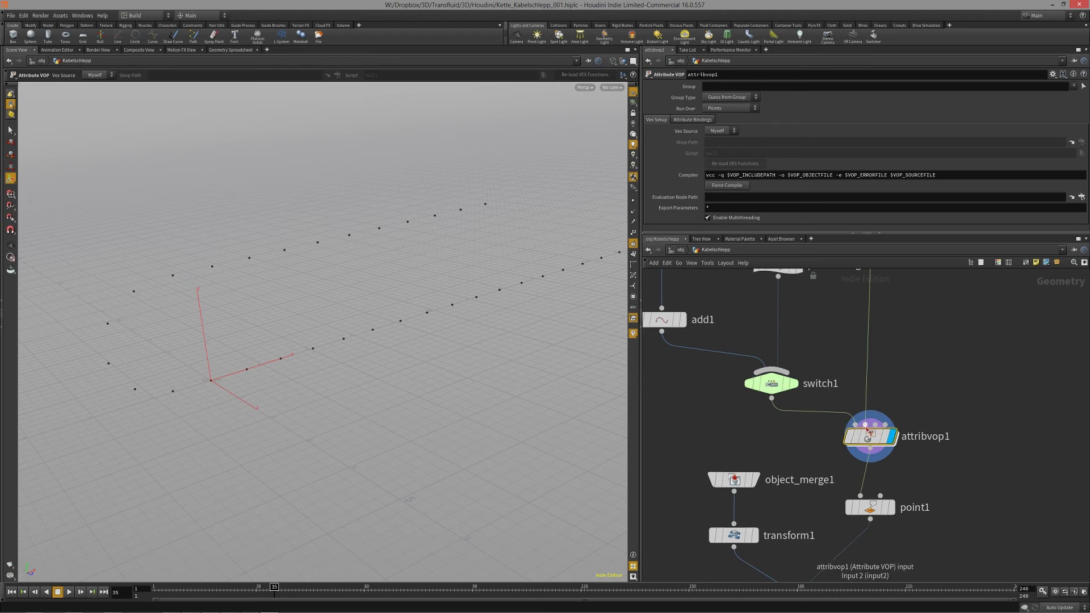
middle_drag(921, 326, 918, 545)
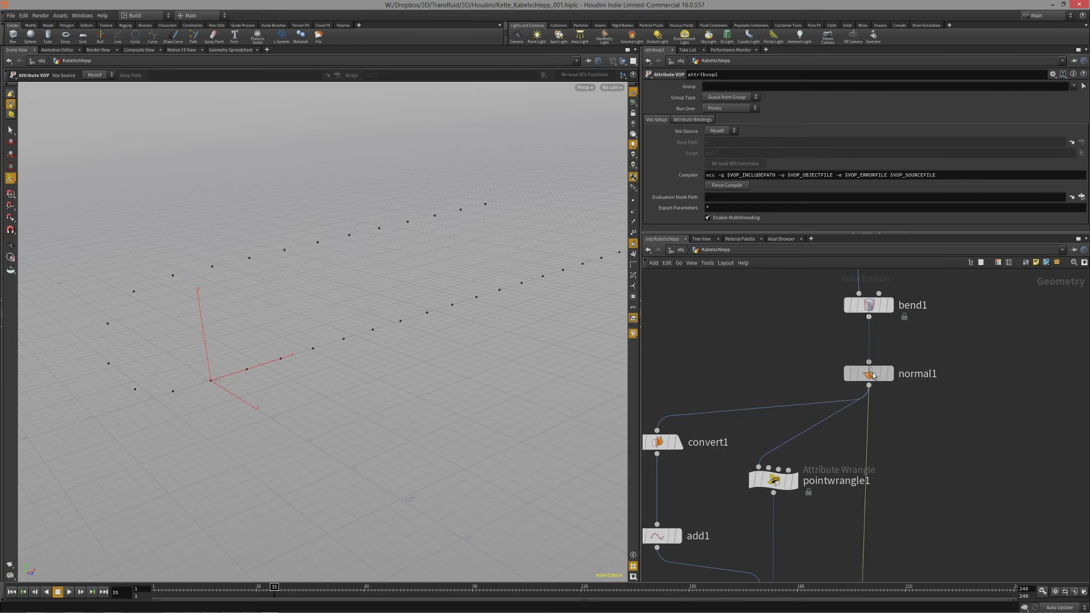
middle_drag(915, 452, 901, 284)
Reopen the attribvop1 VEX network and examine how P and OpInput2 connect to the xyzdist1 node
double_click(856, 487)
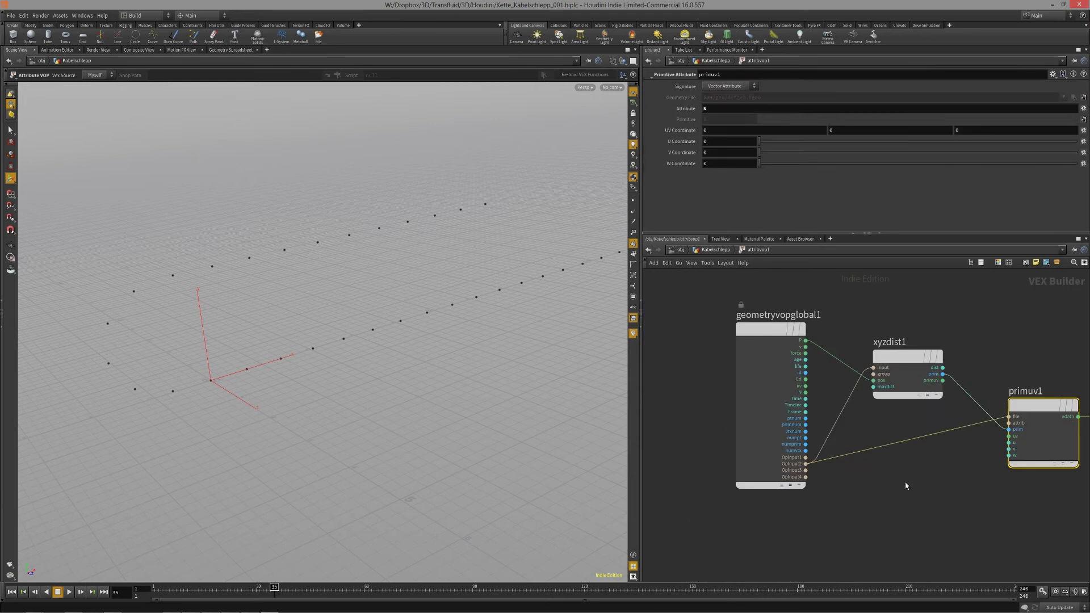
middle_drag(905, 485, 837, 460)
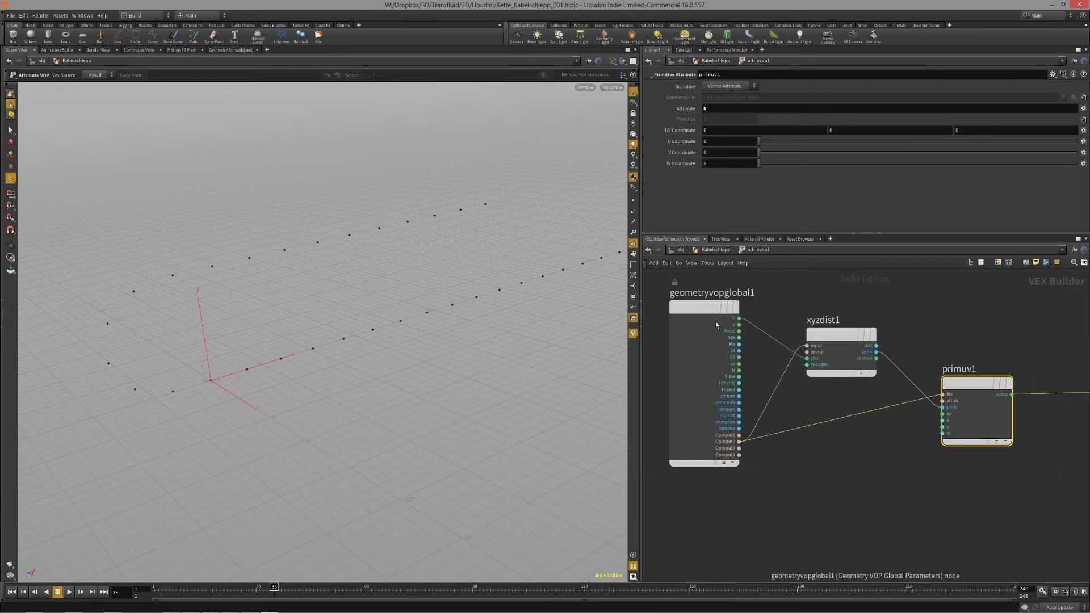
middle_drag(763, 351, 764, 359)
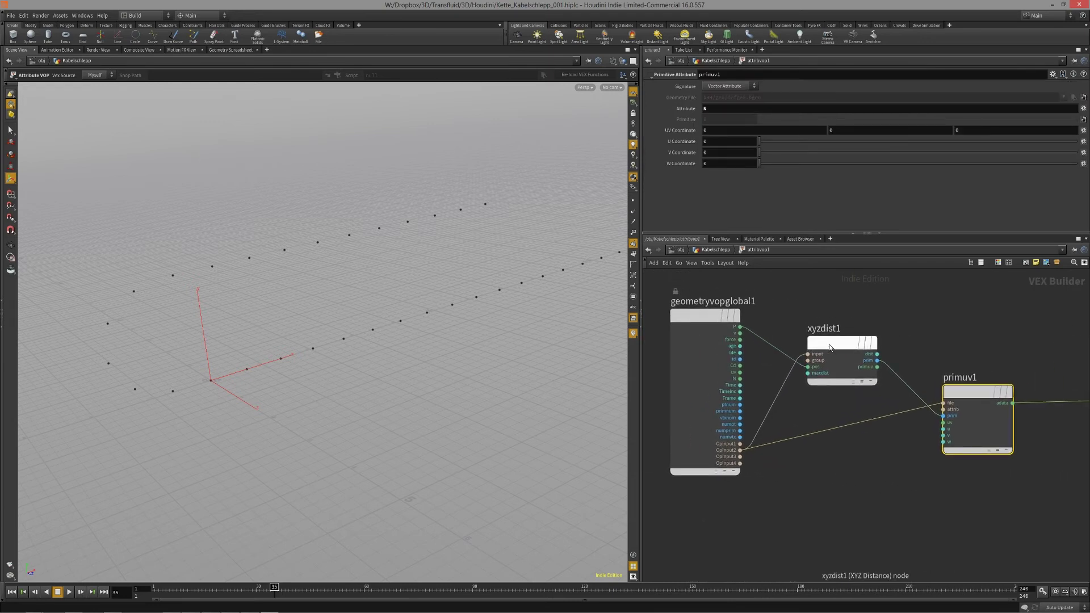
mouse_move(829, 344)
mouse_down()
mouse_move(826, 370)
mouse_move(829, 350)
mouse_up()
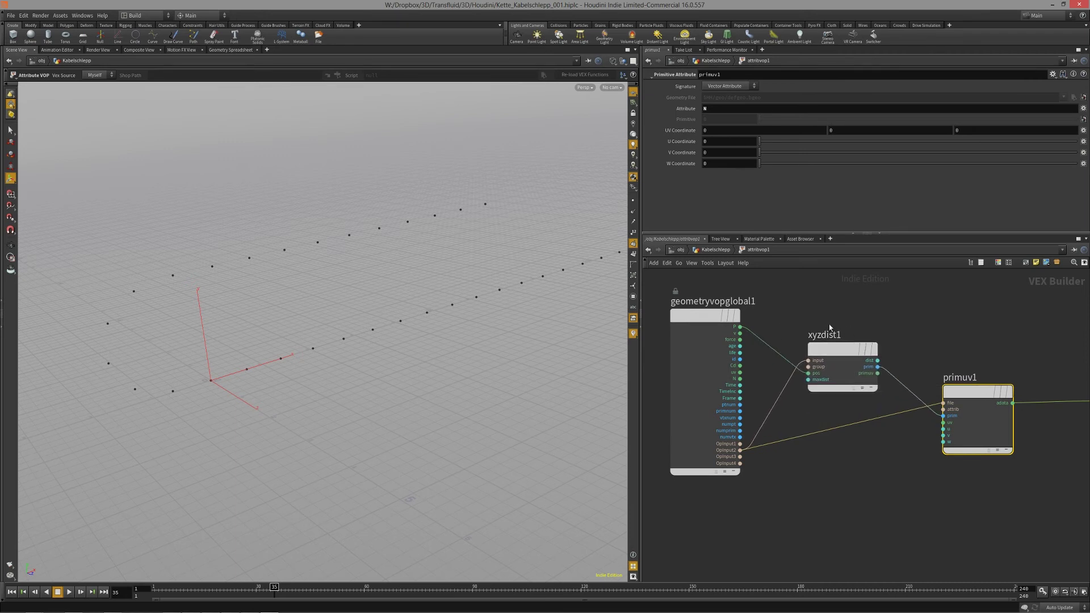
middle_drag(866, 328, 890, 322)
drag(862, 342, 865, 346)
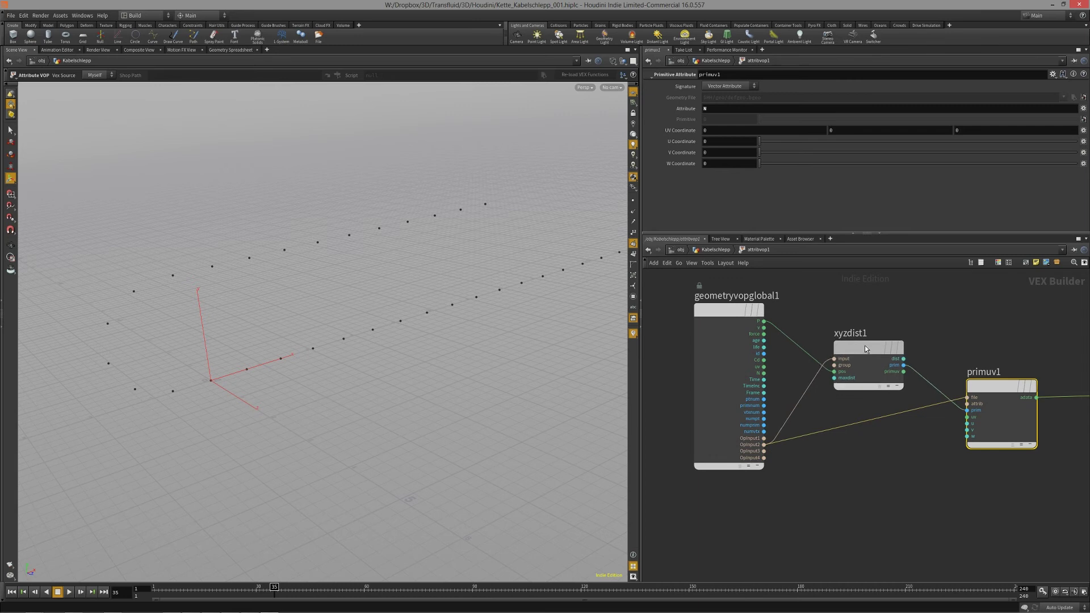
scroll(782, 377, up, 2)
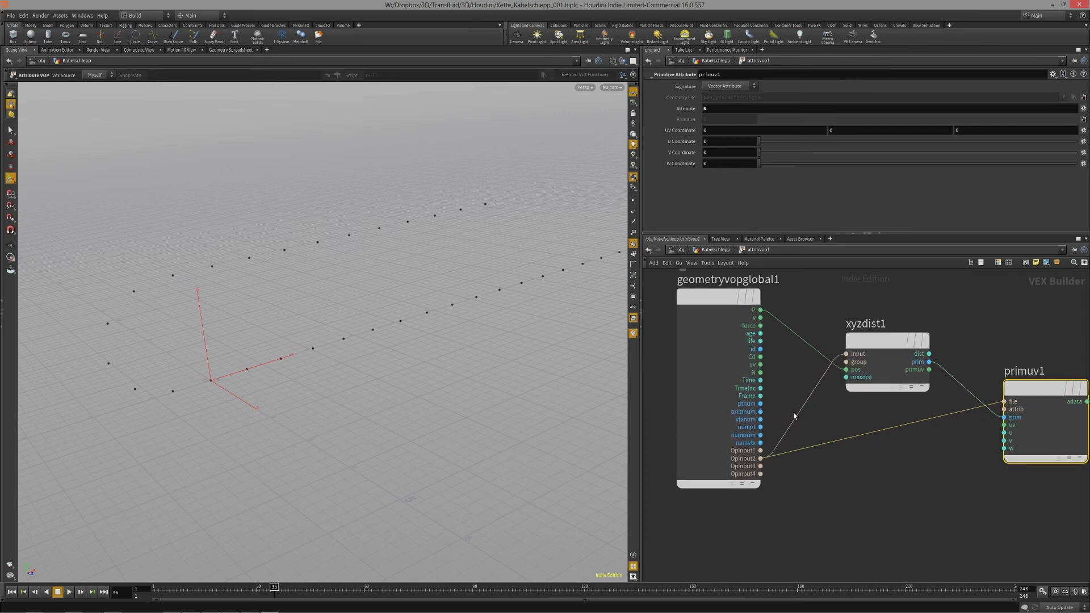
middle_drag(793, 377, 793, 407)
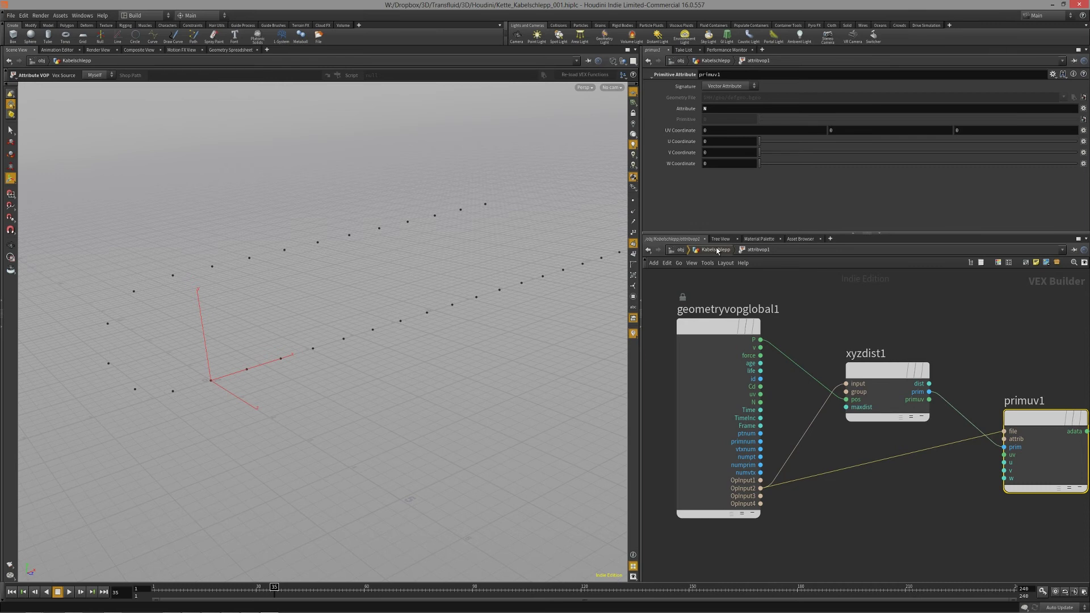
Recheck the attribvop1 inputs in the Kabelschlepp network and reopen its VEX network to compare them with the OpInput outputs
click(697, 250)
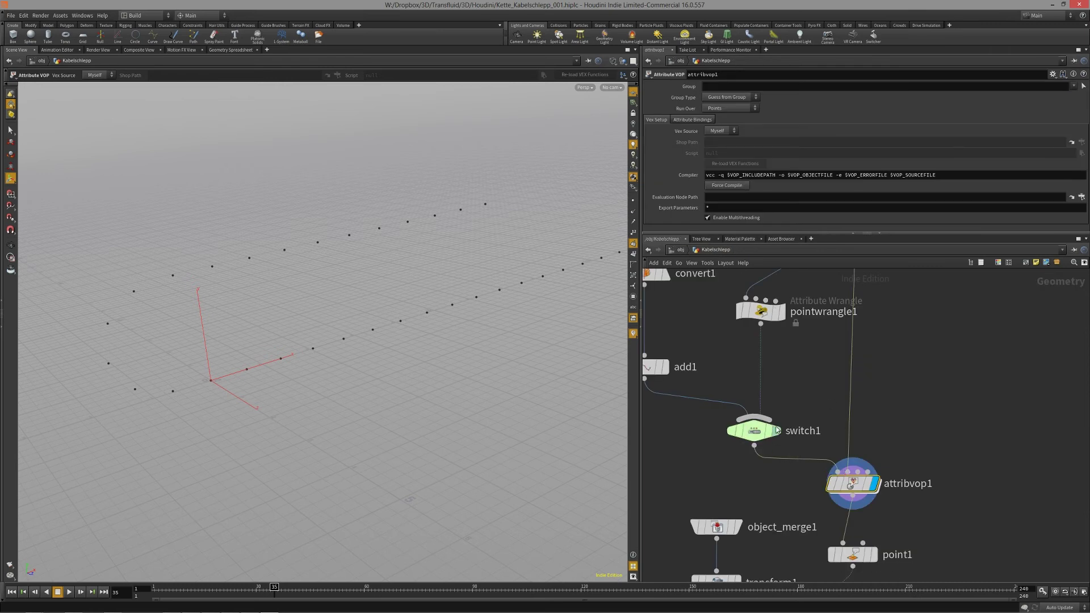
double_click(857, 486)
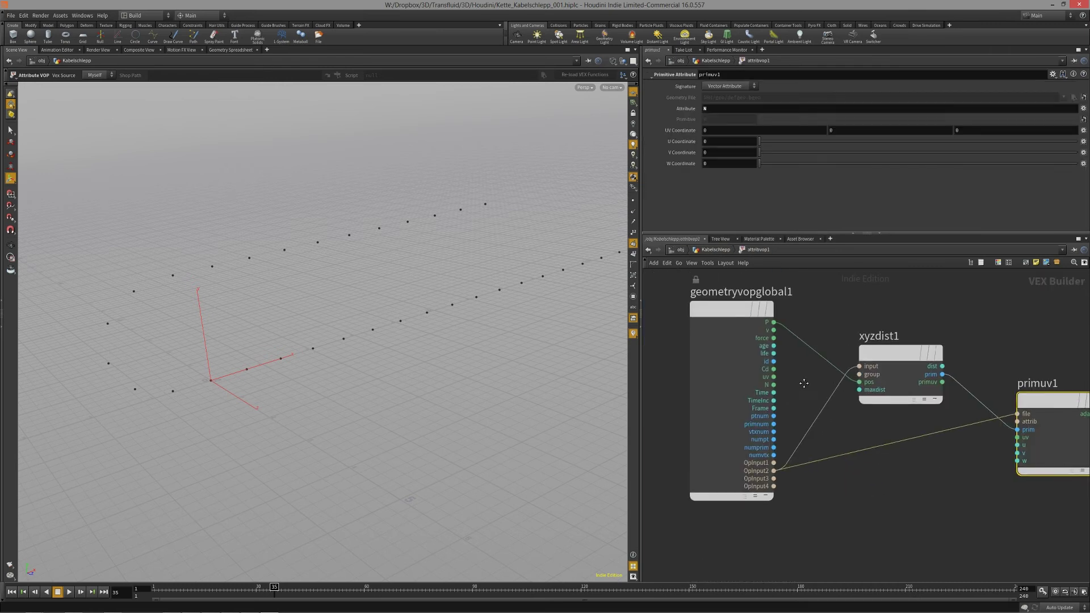
drag(782, 462, 792, 453)
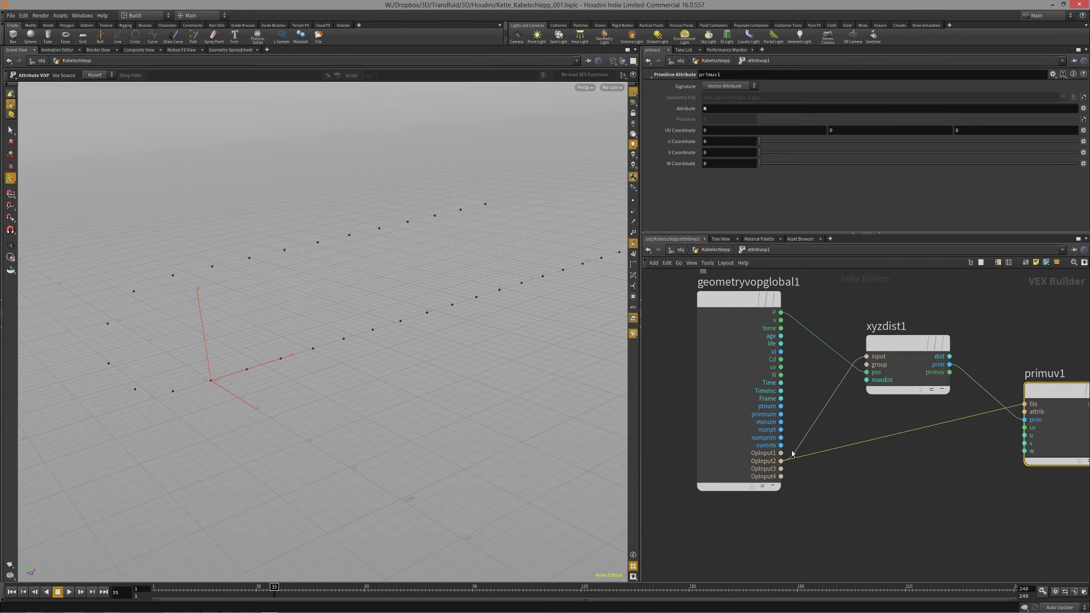
middle_drag(836, 365, 793, 414)
Examine the primuv1 node's file and prim inputs and its adata connection to N on geometryvopoutput1
drag(968, 386, 955, 386)
middle_drag(954, 353, 942, 343)
drag(937, 376, 942, 380)
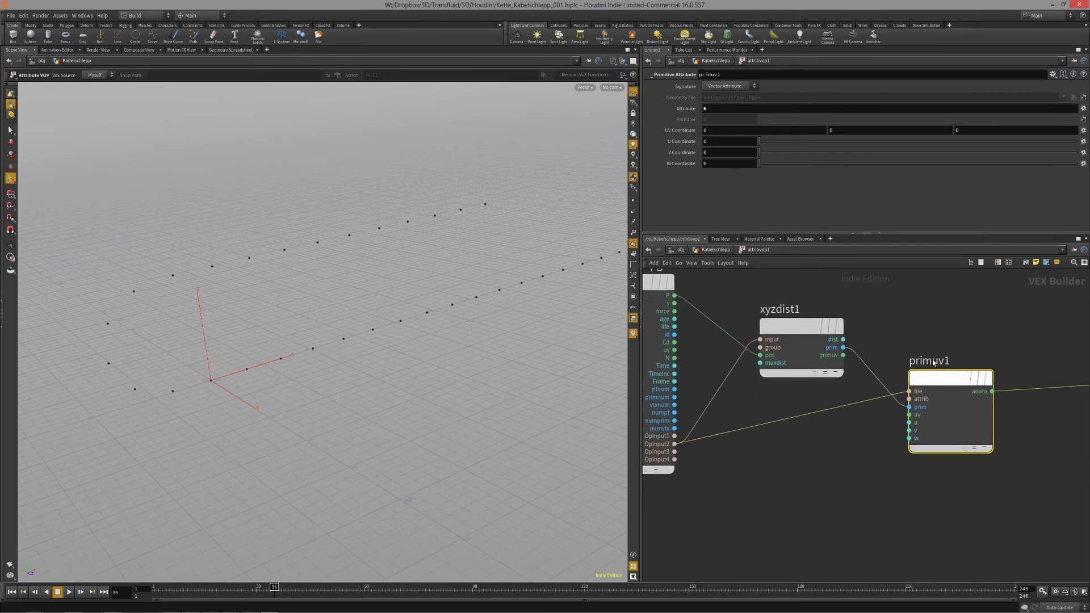
middle_drag(914, 319, 807, 341)
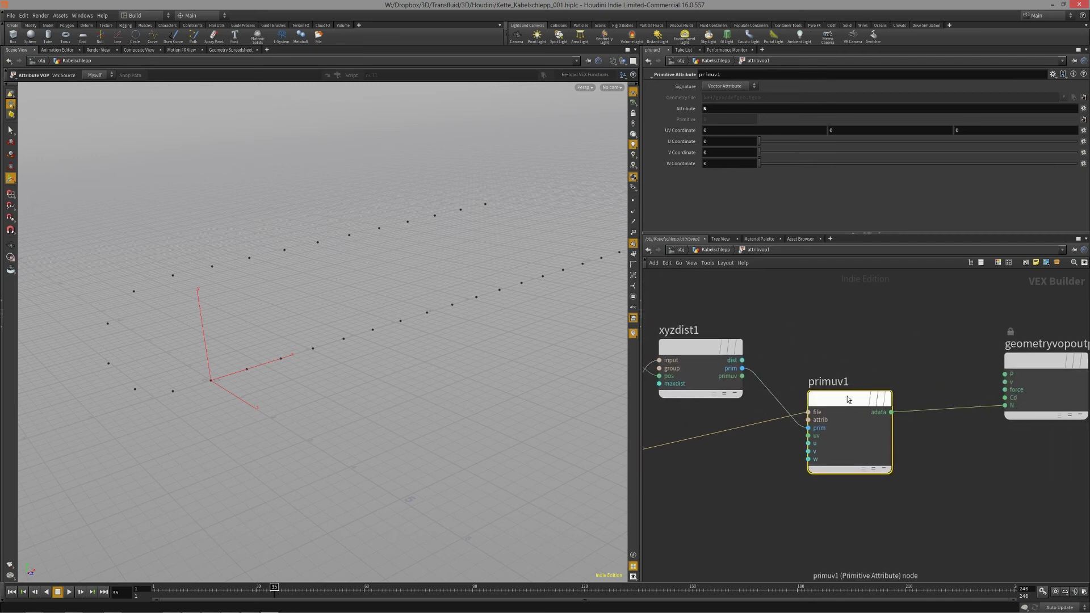
middle_drag(713, 353, 799, 342)
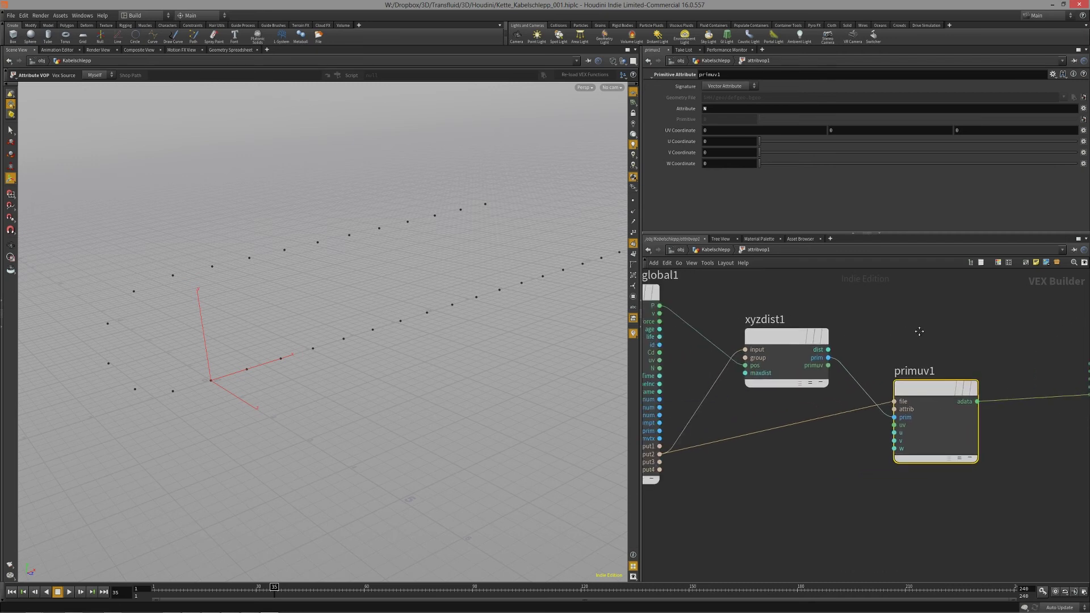
Examine how the xyzdist1 node's prim output and OpInput2 feed the prim and file inputs of primuv1
drag(787, 337, 795, 336)
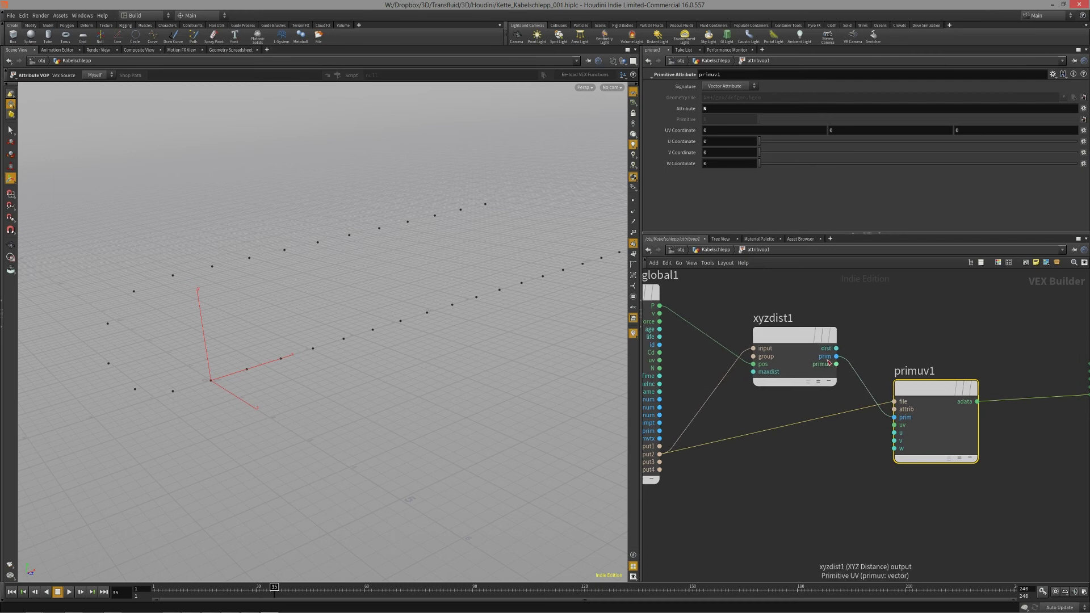
middle_drag(888, 335, 831, 327)
middle_drag(754, 401, 881, 366)
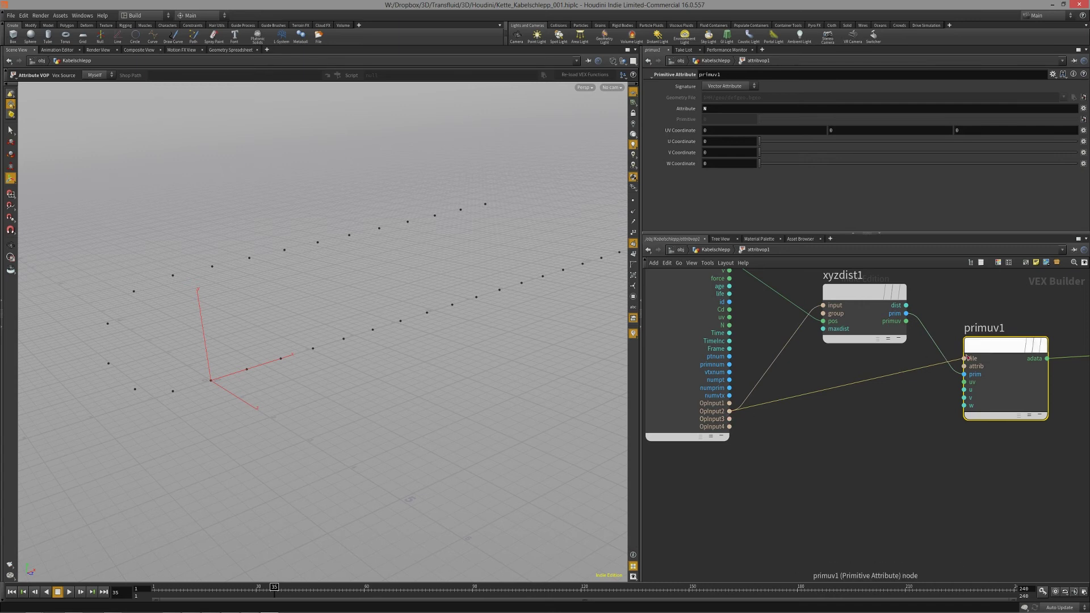
middle_drag(972, 360, 851, 378)
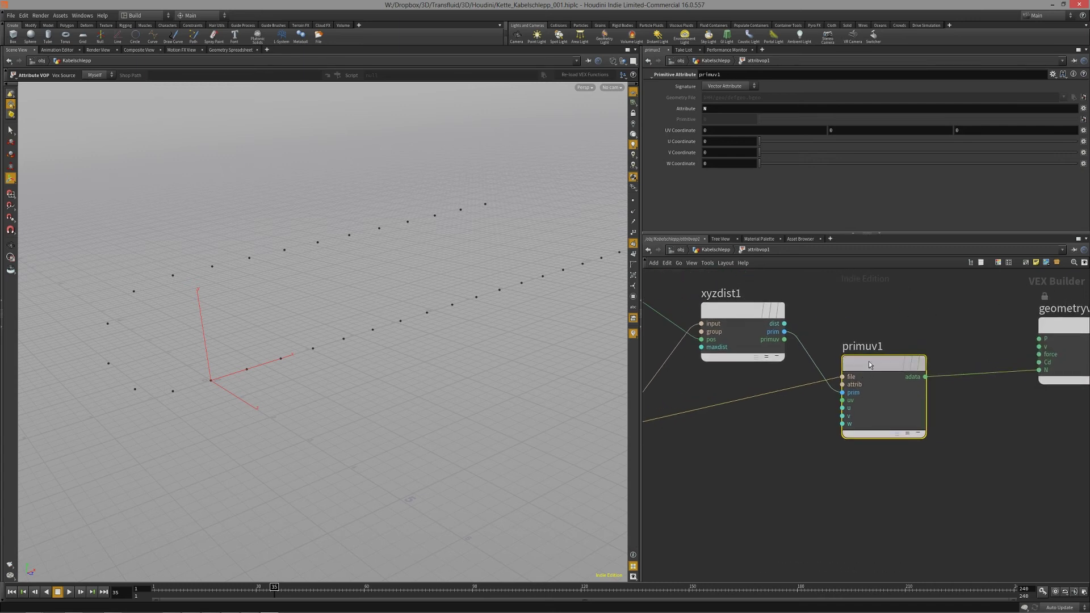
Check primuv1's attribute name N and its signature options, keeping Vector Attribute as the signature
click(706, 108)
key(BackSpace)
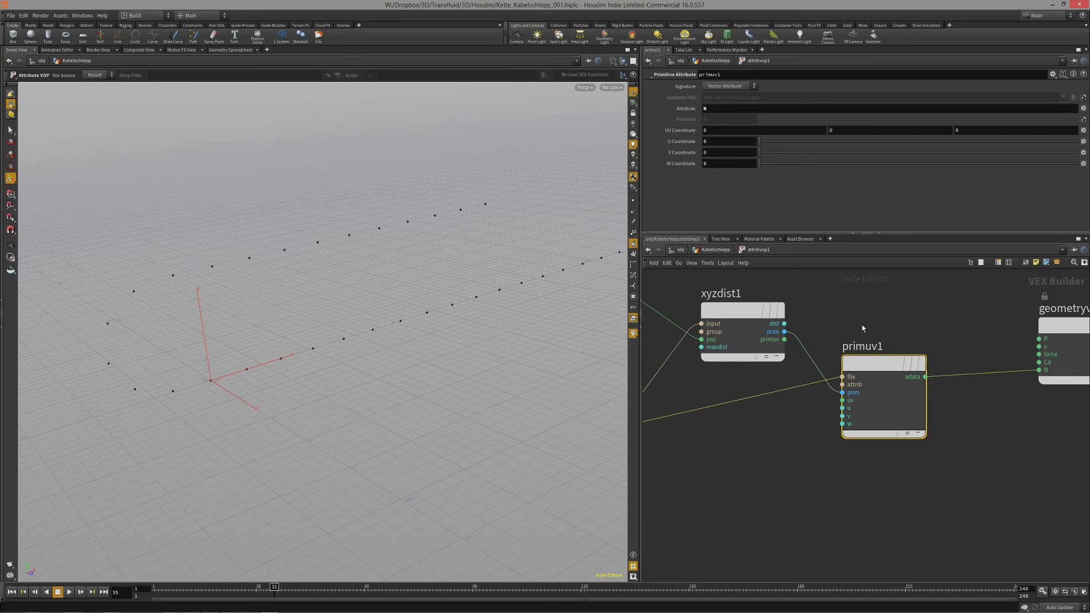
click(727, 87)
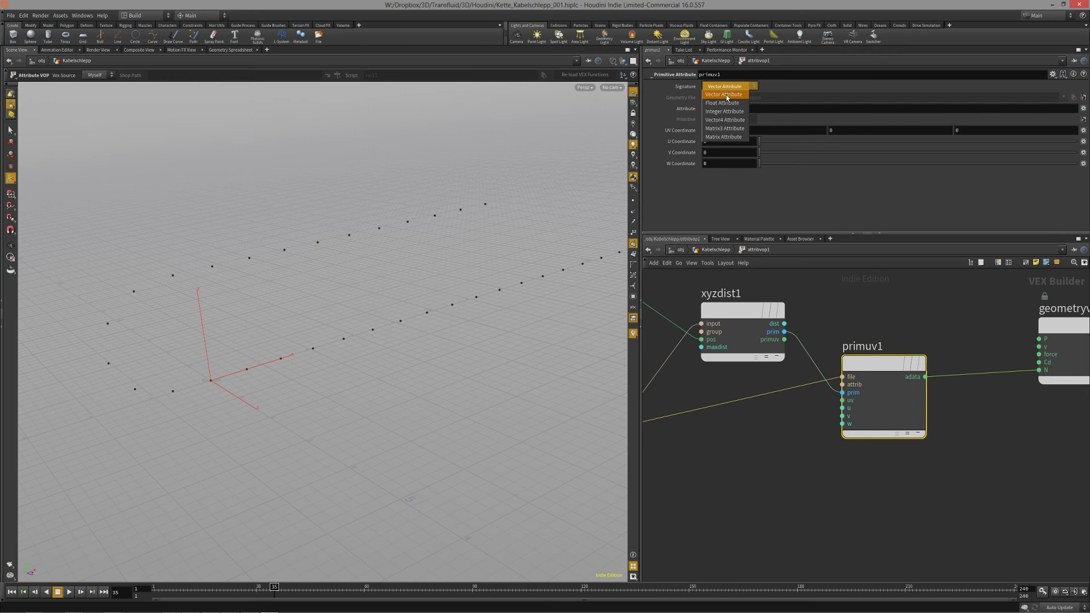
click(727, 97)
click(729, 88)
key(h)
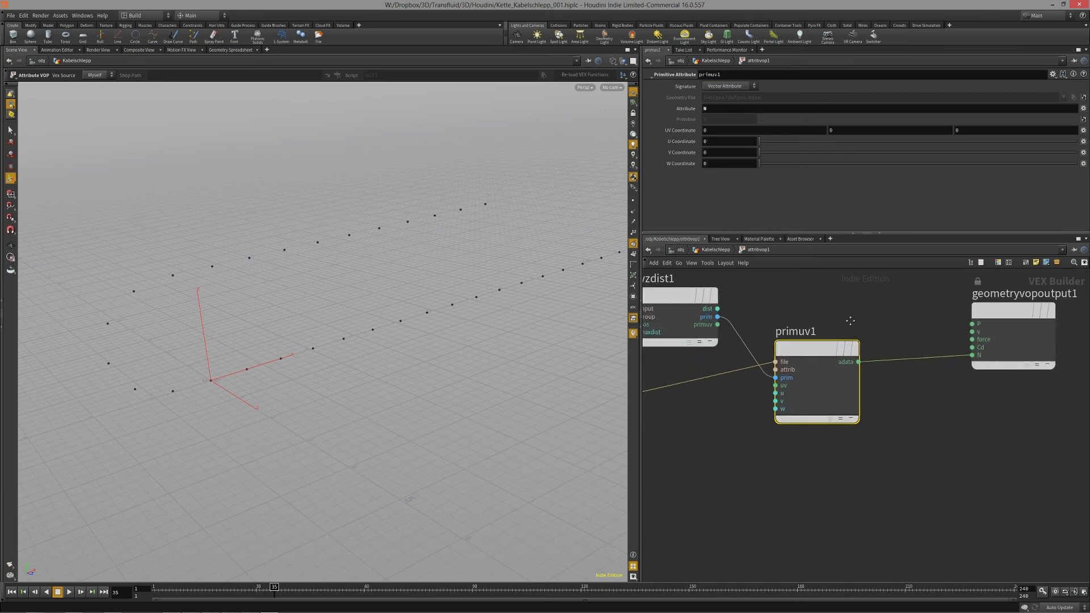
Align geometryvopoutput1's N input with primuv1's adata output and return to the Kabelschlepp network
middle_drag(887, 377, 827, 393)
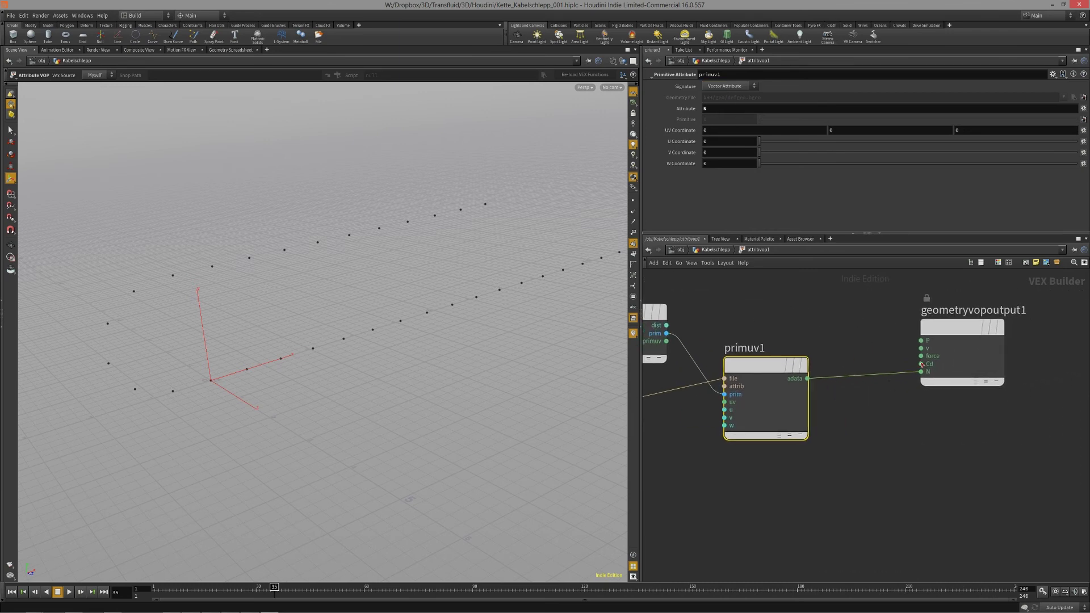
drag(955, 329, 966, 335)
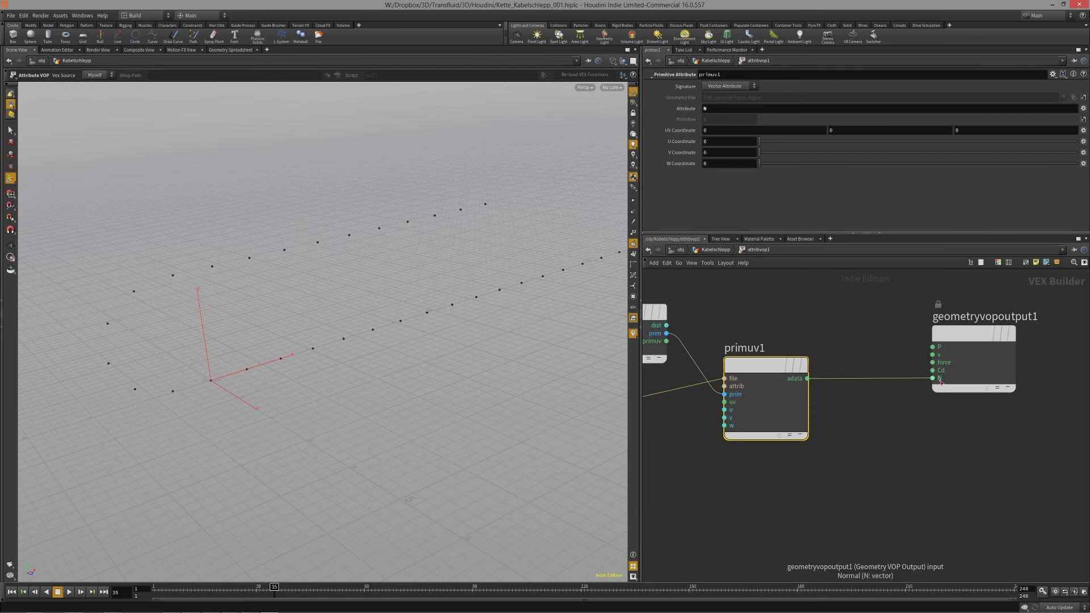
click(715, 250)
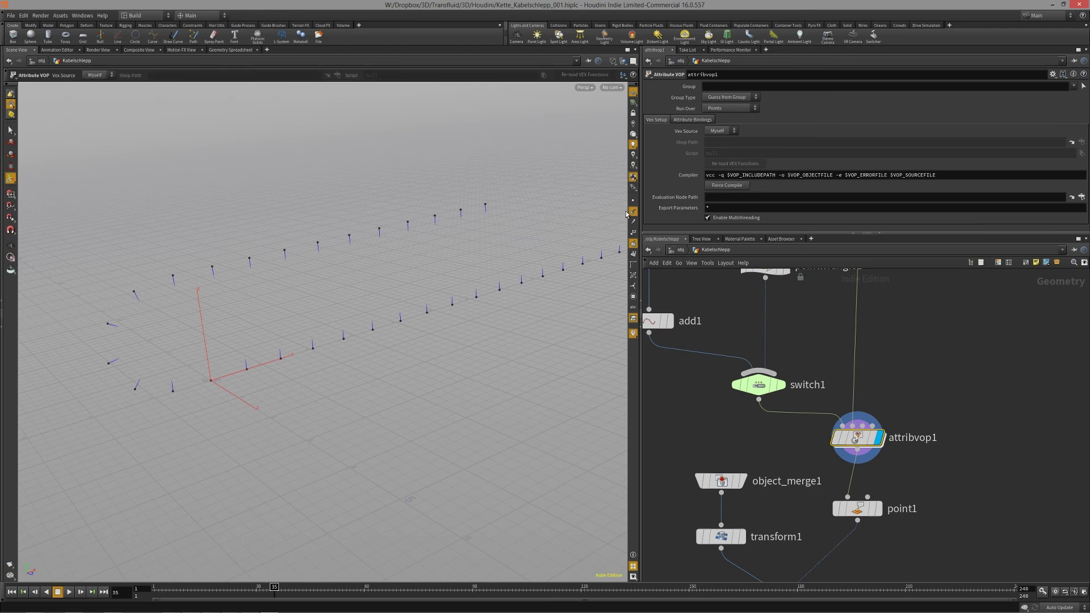
Examine the point normals that attribvop1 produces around the bend and at frame 57
alt+drag(305, 360, 271, 365)
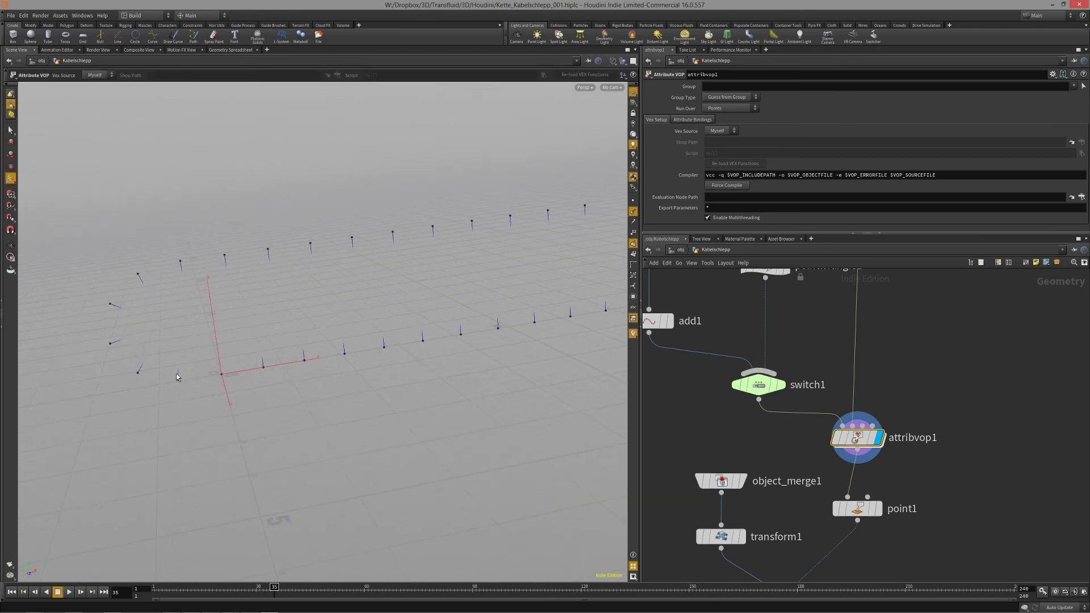
alt+drag(184, 331, 214, 342)
alt+drag(140, 340, 179, 430)
key(Escape)
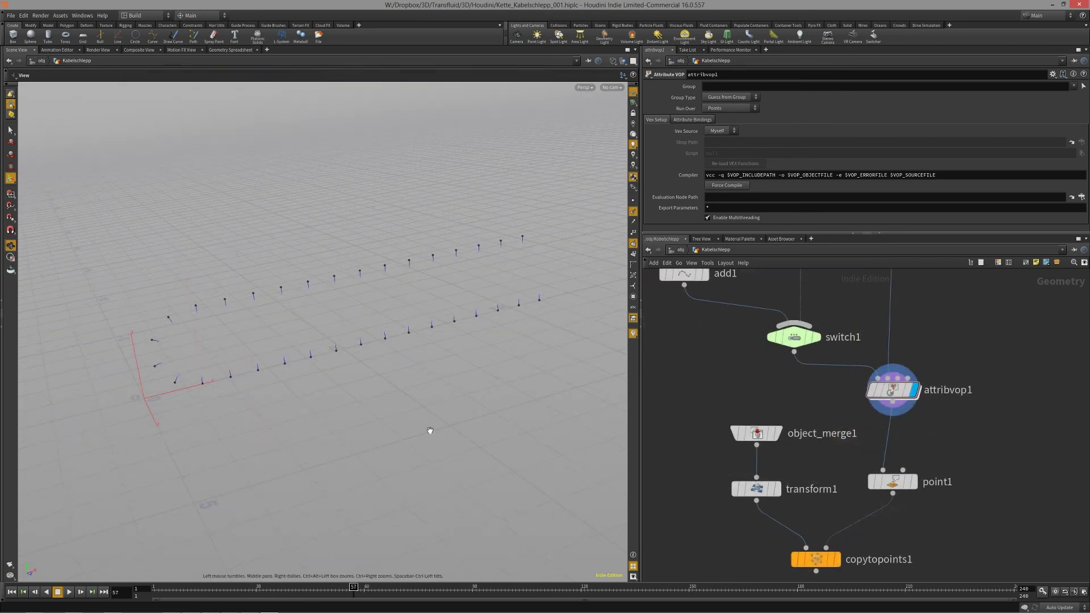
alt+drag(365, 406, 284, 357)
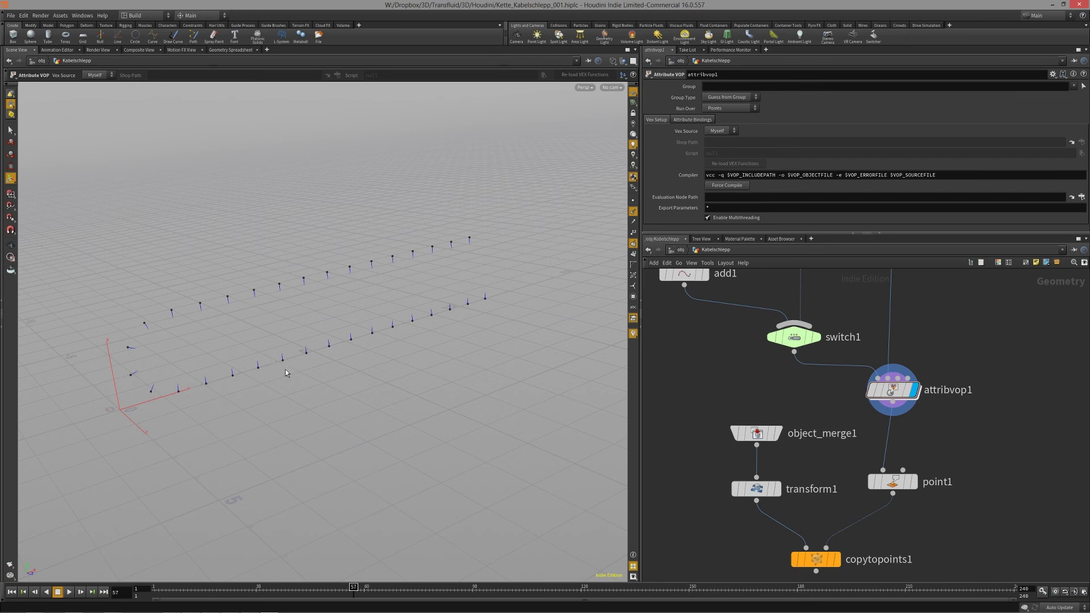
Inspect the up vector parameters of the point1 node and make point1 the displayed node
middle_drag(937, 453, 937, 407)
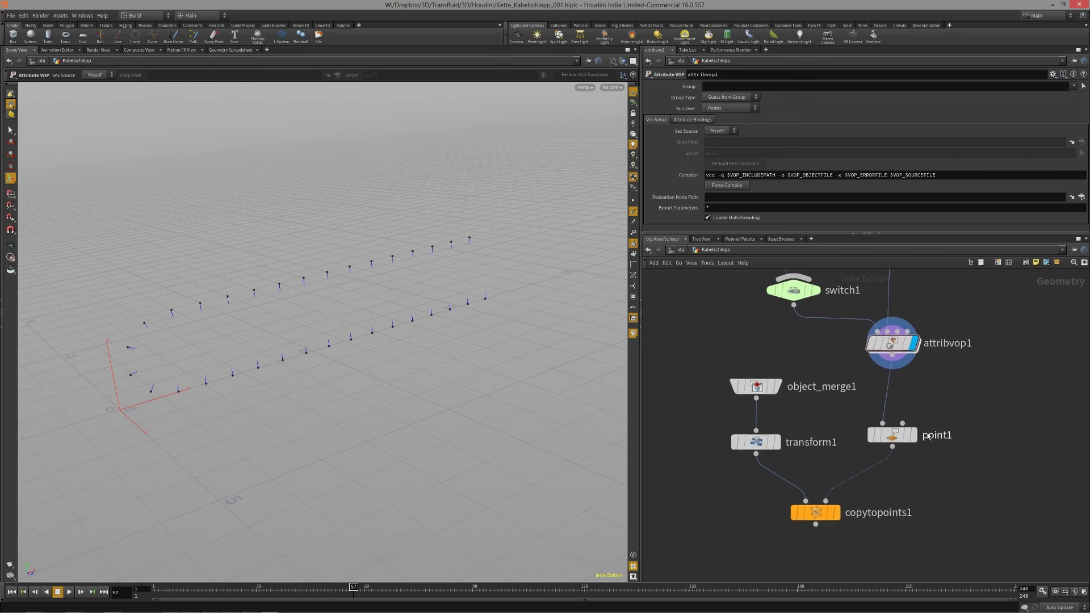
click(895, 436)
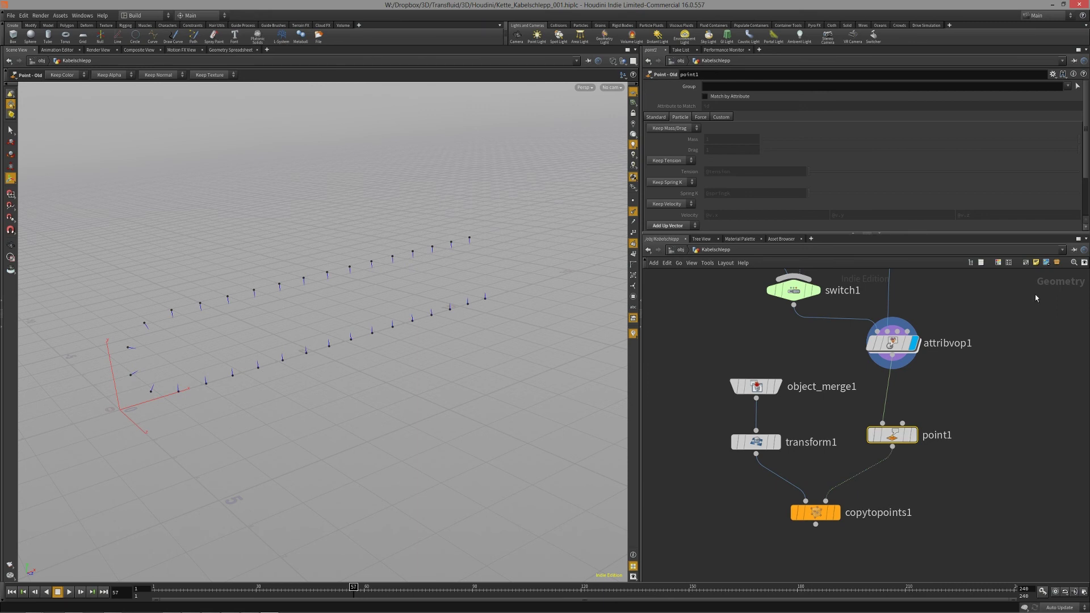
scroll(1088, 143, down, 3)
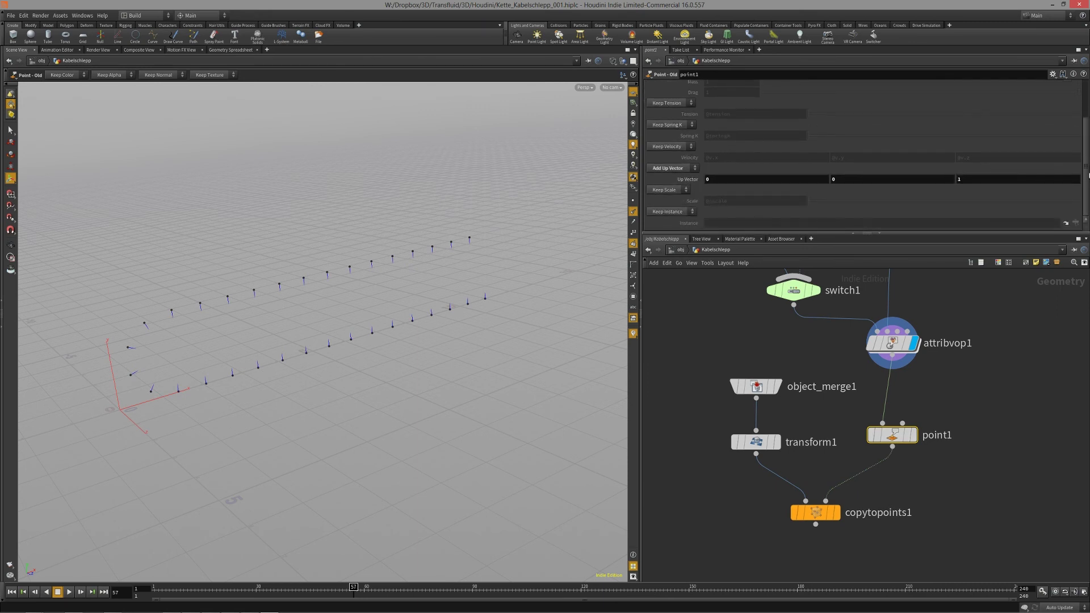
mouse_move(897, 441)
mouse_down()
mouse_move(896, 432)
mouse_move(897, 448)
mouse_up()
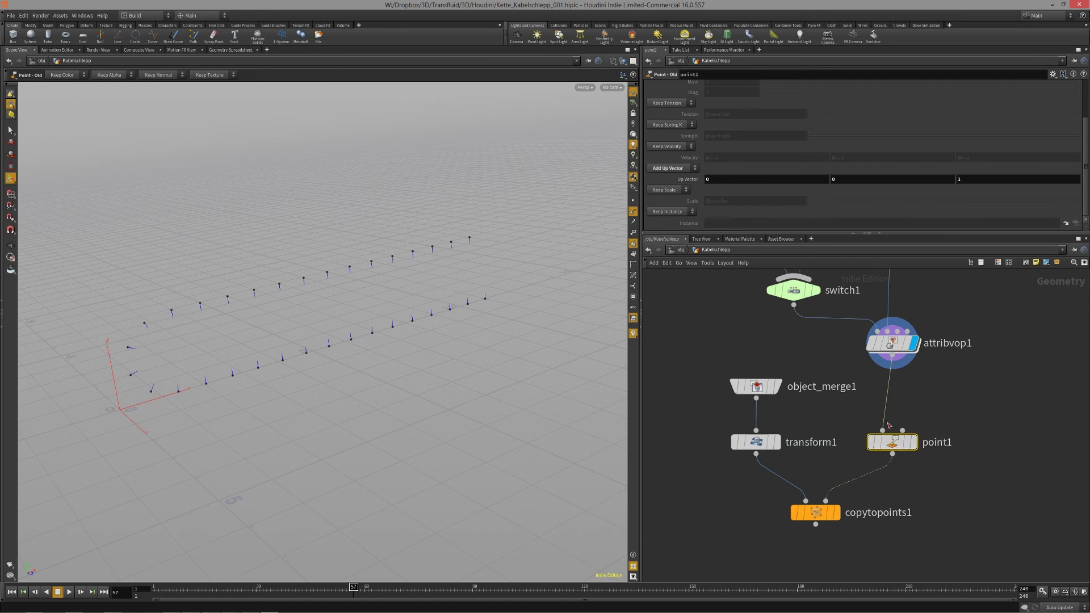
click(915, 446)
middle_drag(927, 401, 893, 385)
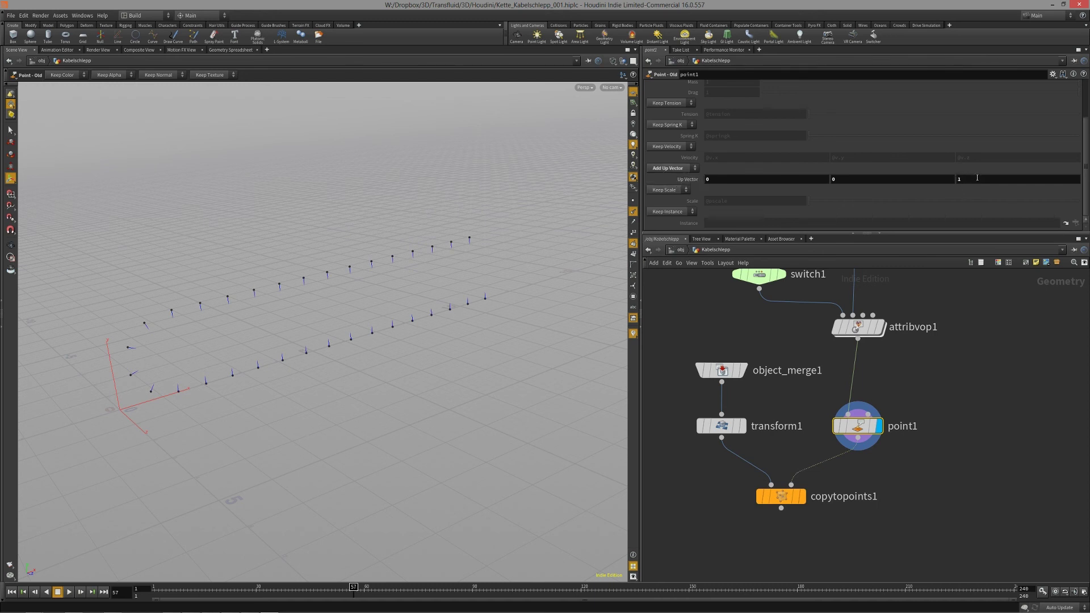
Make copytopoints1 the displayed node to show the link copies along the chain points
middle_drag(1008, 344, 1056, 276)
click(850, 436)
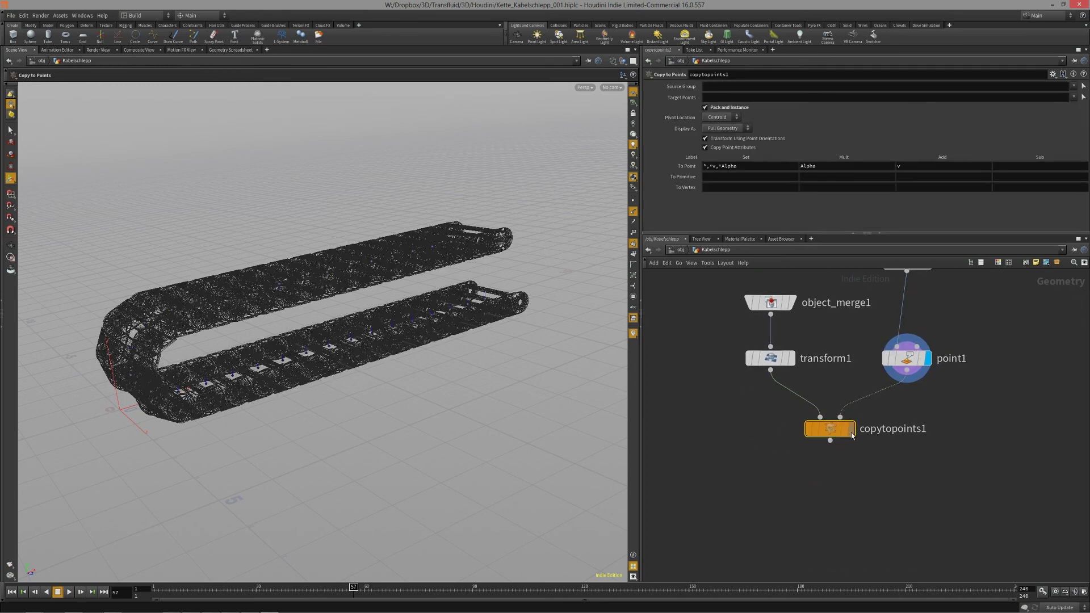
click(849, 433)
drag(834, 435, 834, 441)
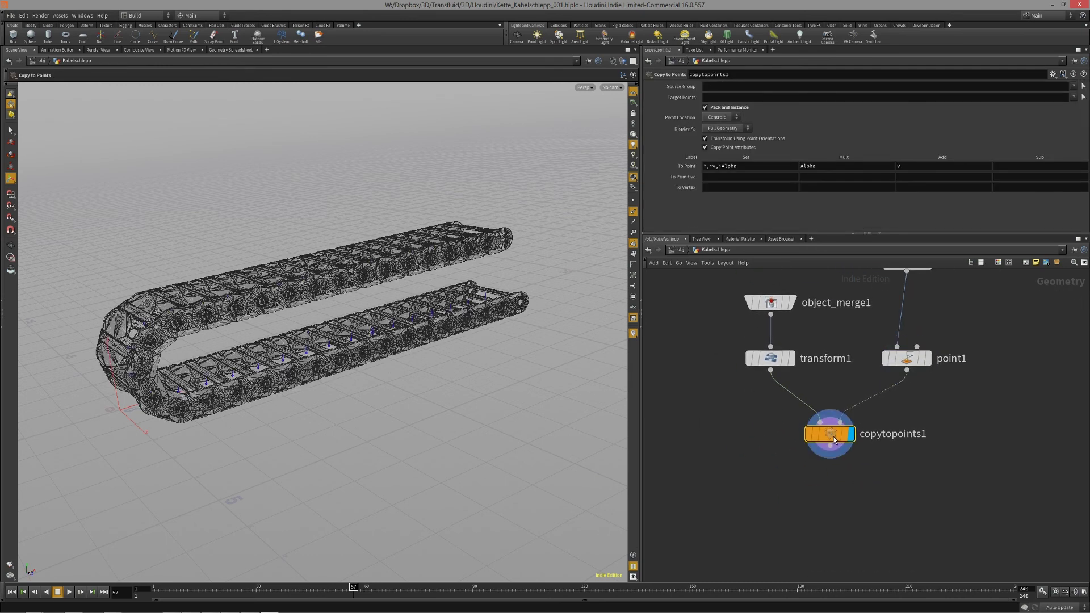
middle_drag(757, 440, 738, 459)
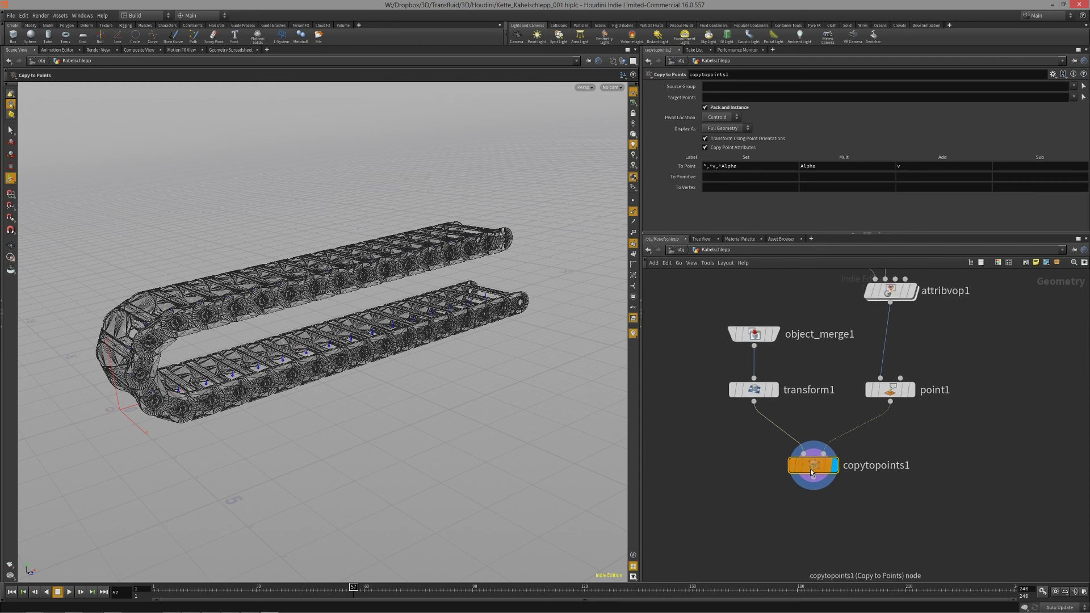
Set the viewport shading to Smooth Shaded and inspect the copied chain up close
click(613, 61)
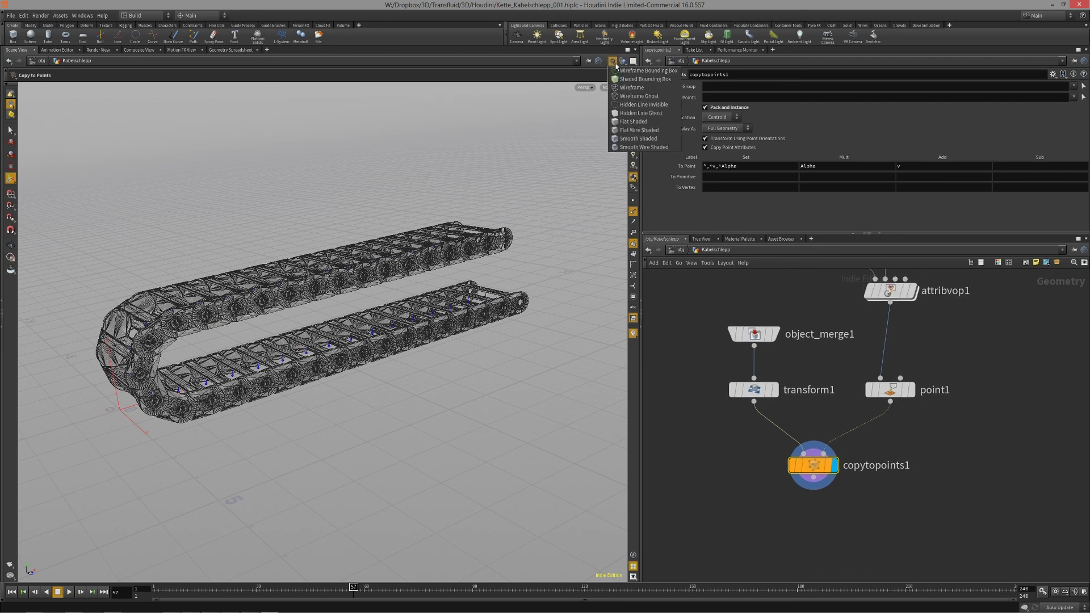
click(638, 139)
drag(477, 332, 517, 347)
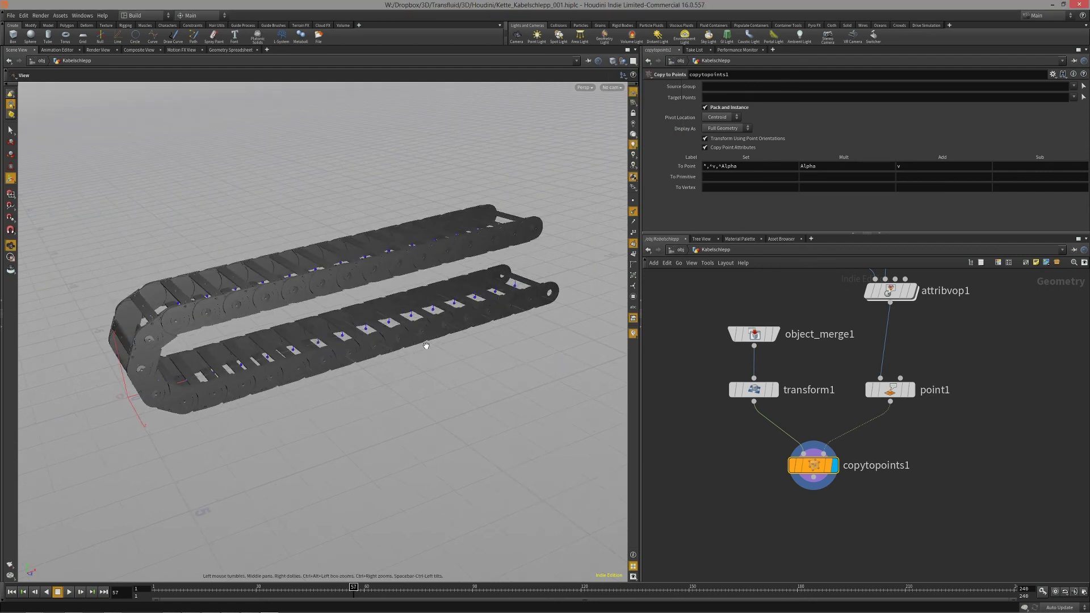
mouse_move(426, 346)
right_down()
mouse_move(384, 360)
mouse_move(438, 333)
right_up()
drag(437, 333, 471, 309)
right_drag(471, 309, 402, 336)
drag(402, 335, 387, 342)
Display object_merge1 and examine the imported chain link model
click(759, 336)
click(776, 334)
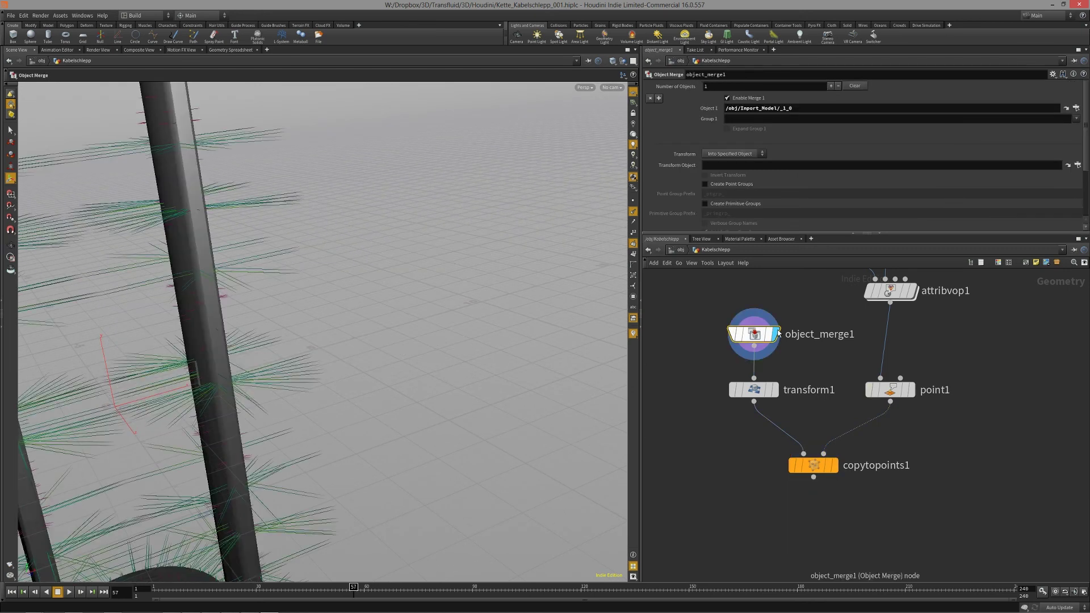
scroll(331, 312, down, 5)
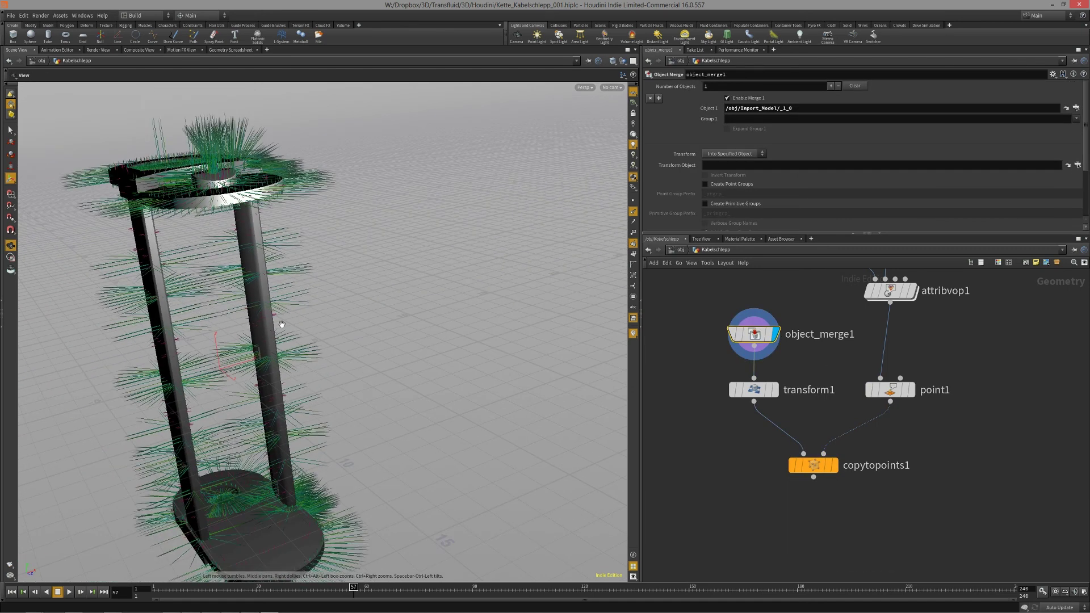
Display transform1 and examine the rotated and scaled single link with its transform parameters
click(760, 389)
click(773, 390)
alt+right_drag(245, 388, 353, 345)
alt+right_drag(216, 369, 254, 363)
key(Return)
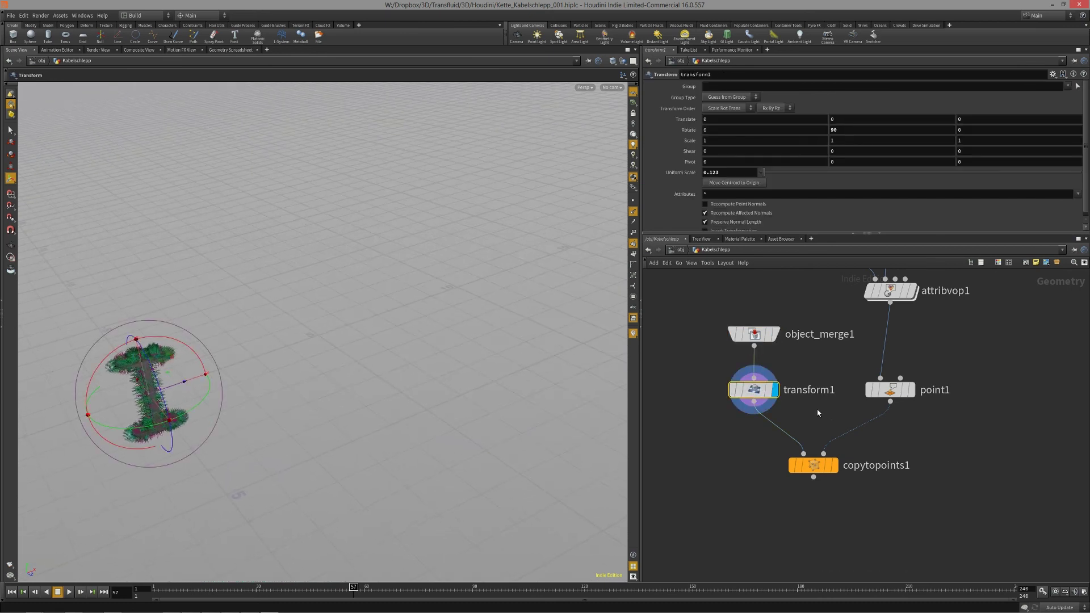
Display copytopoints1 again and view the complete chain of instanced links
click(833, 465)
click(811, 465)
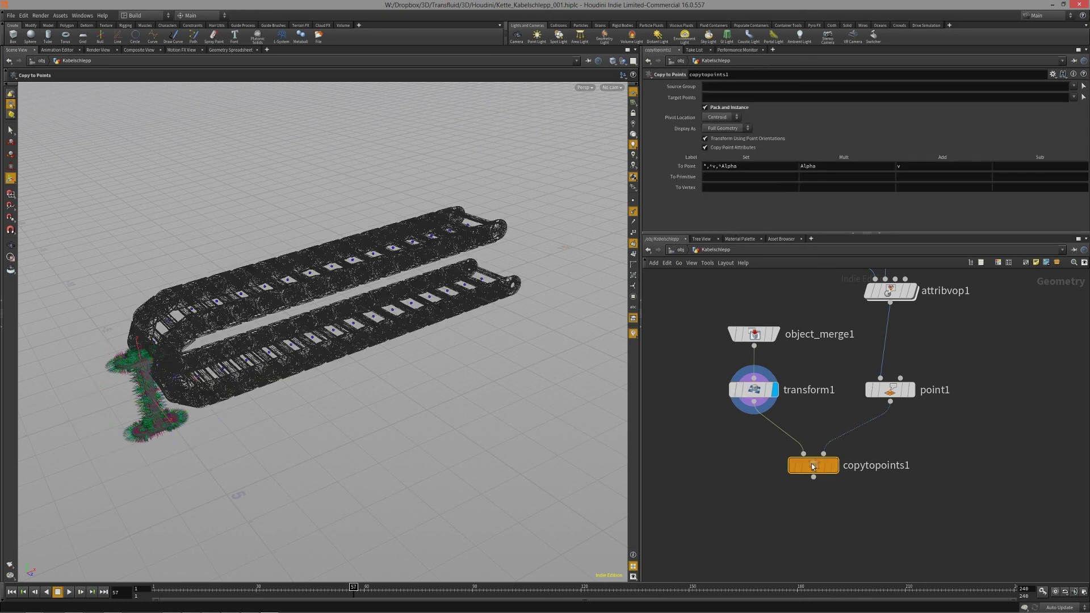
key(Escape)
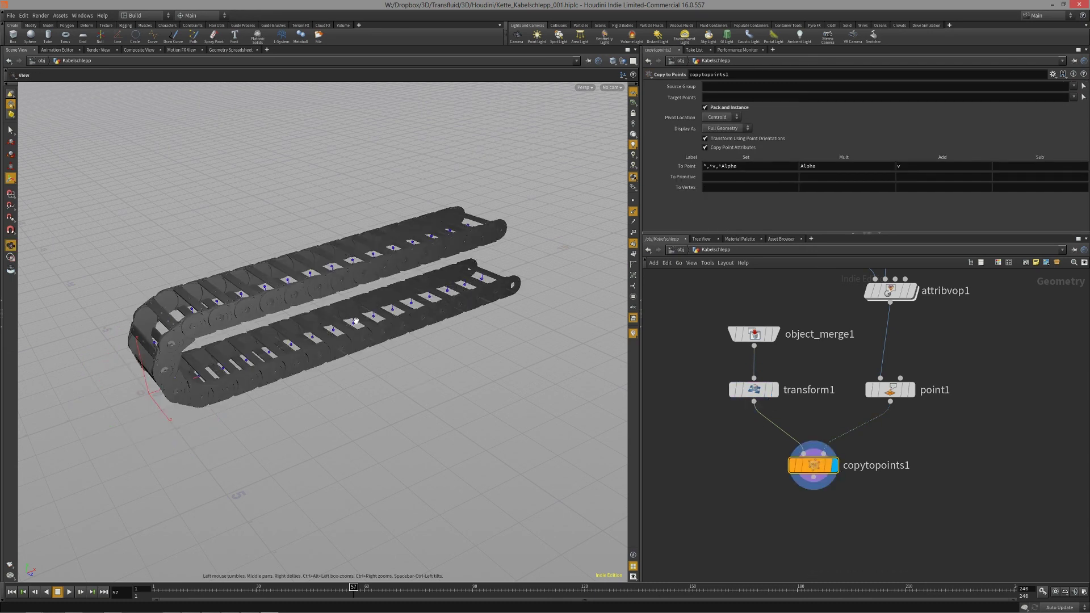
drag(411, 379, 355, 317)
alt+right_drag(356, 317, 280, 357)
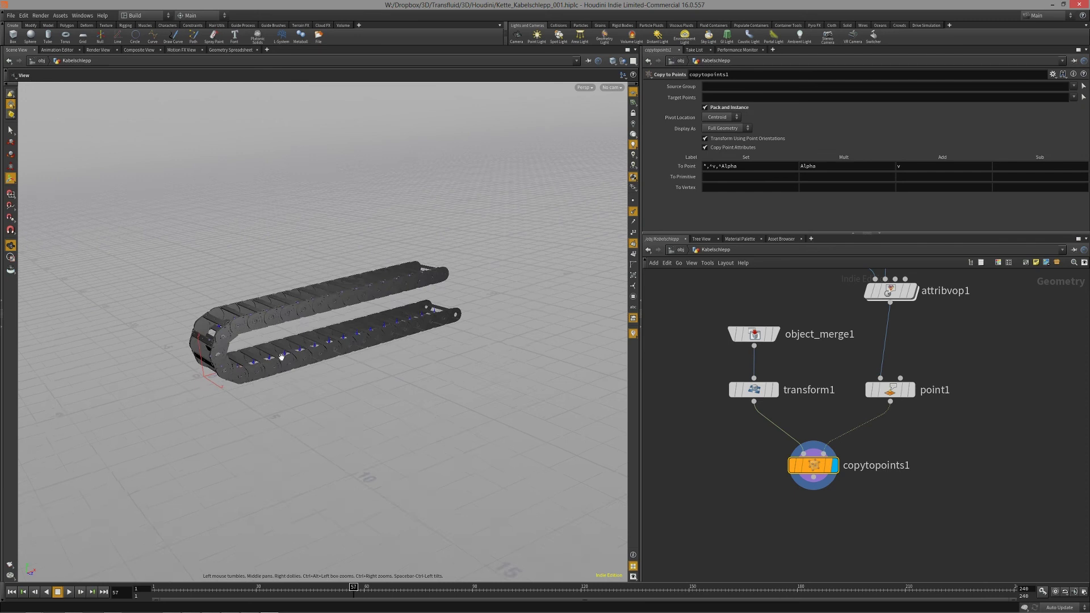
Scrub the animation back to frame 23 and inspect the chain's position there
alt+drag(279, 356, 339, 420)
drag(362, 592, 170, 590)
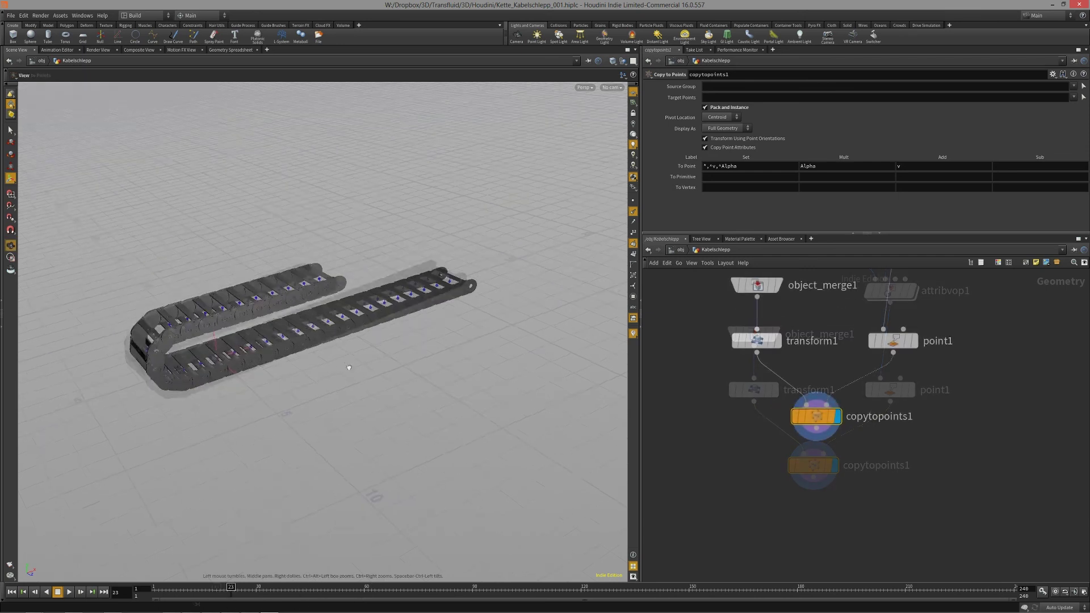
drag(348, 365, 304, 386)
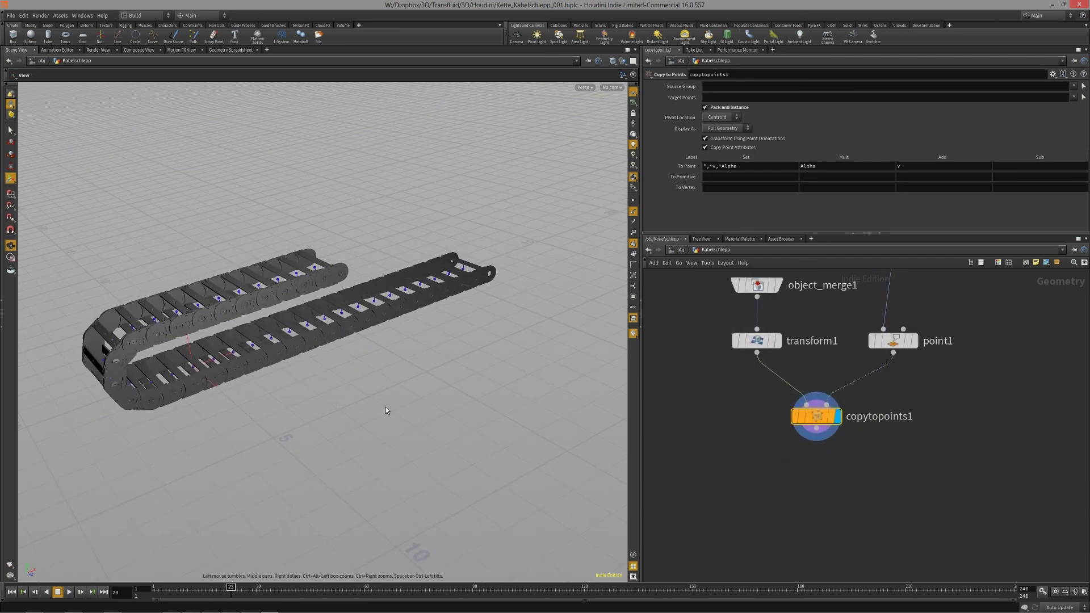
Review the Kabelschlepp network from copytopoints1 up through the upstream nodes and back down
middle_drag(759, 428, 758, 525)
middle_drag(821, 344, 792, 458)
middle_drag(907, 353, 900, 457)
middle_drag(938, 356, 915, 494)
mouse_move(966, 367)
middle_down()
mouse_move(951, 476)
mouse_move(968, 248)
middle_up()
middle_drag(952, 465, 944, 330)
middle_drag(940, 489, 980, 368)
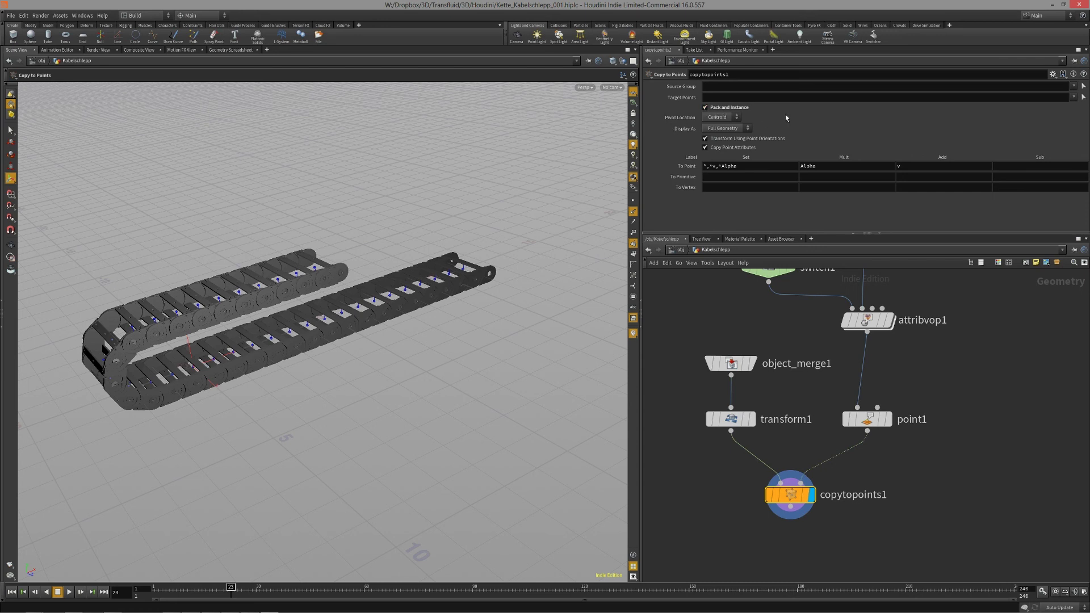
Turn off Pack and Instance on copytopoints1 to compare the result, and turn it back on
click(705, 107)
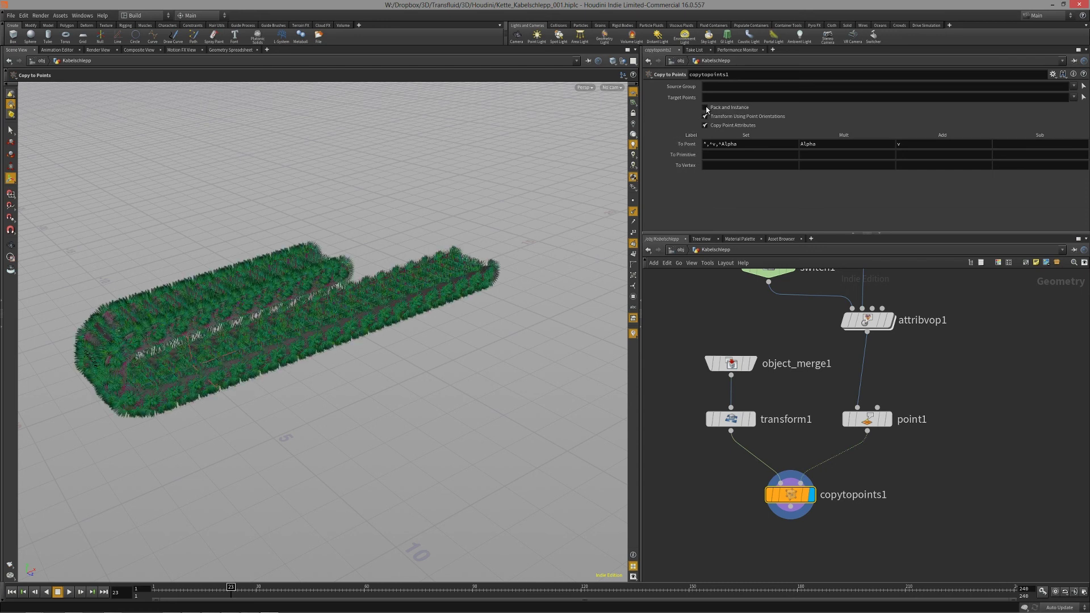
click(705, 107)
key(Escape)
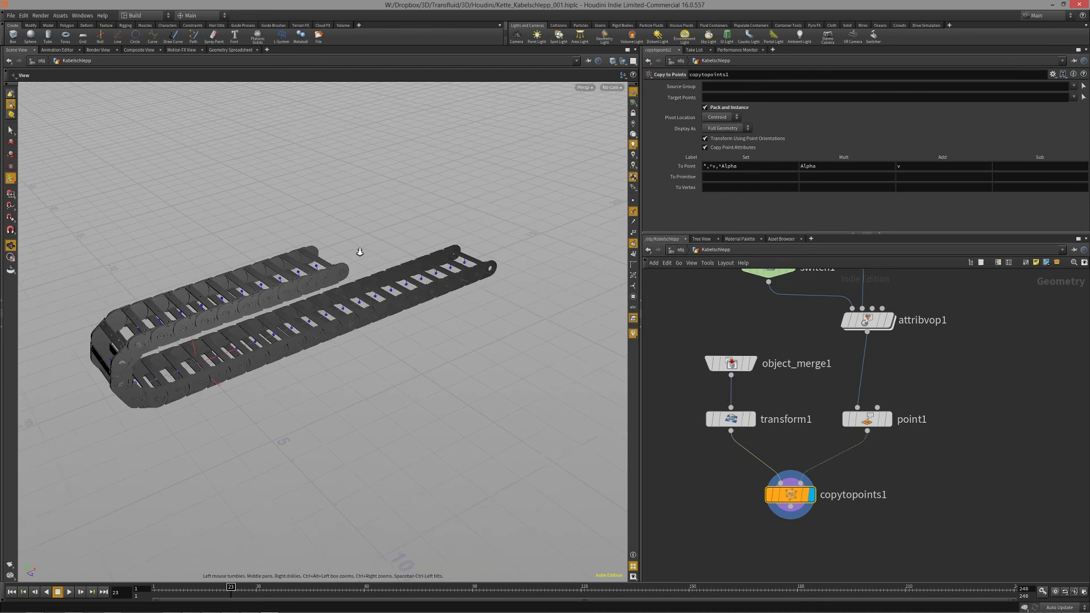
drag(359, 252, 355, 240)
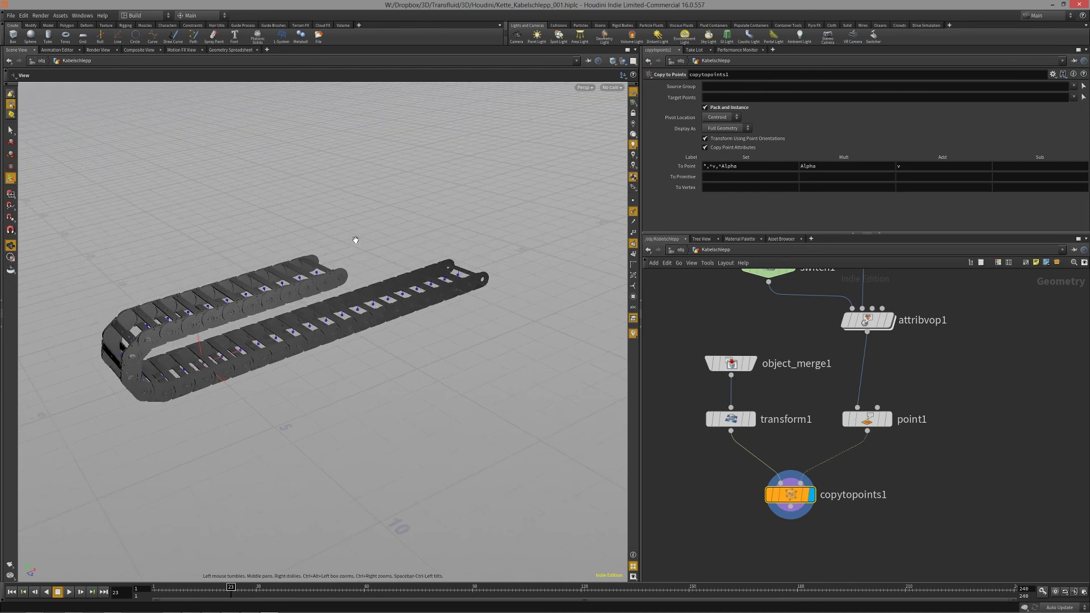
Go up to the object level and place the Kabelschlepp node in line with Inport_Model, leaving it deselected
click(680, 250)
drag(888, 350, 890, 407)
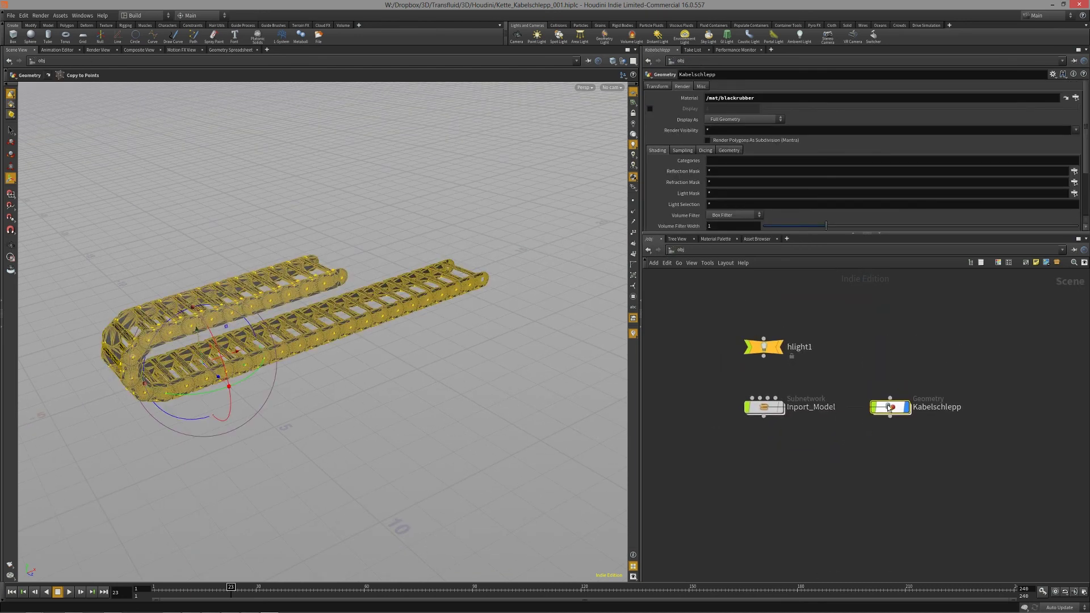
click(396, 407)
middle_drag(817, 489, 815, 472)
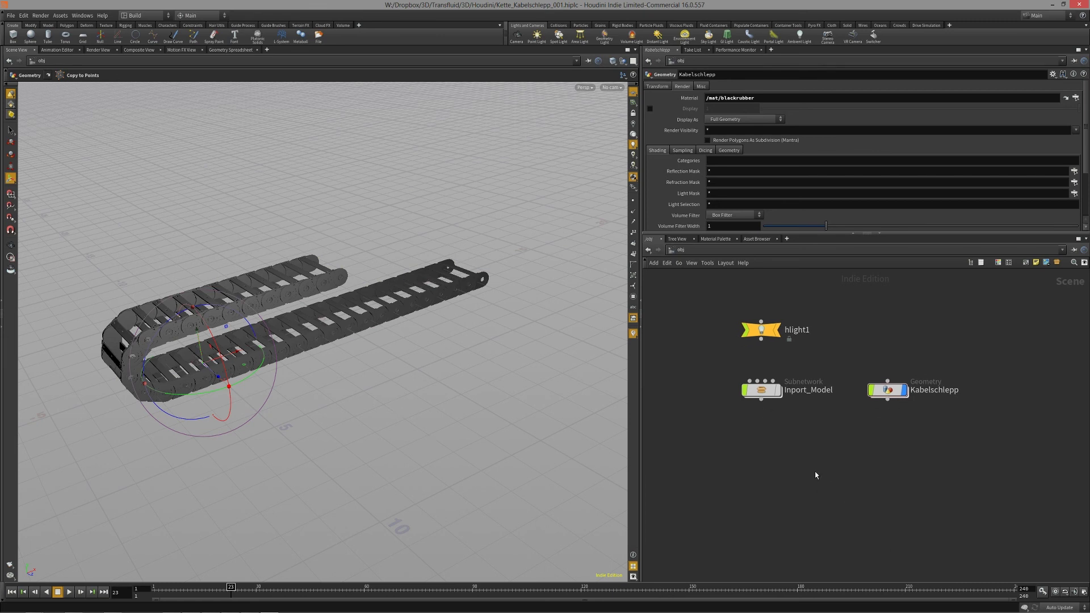